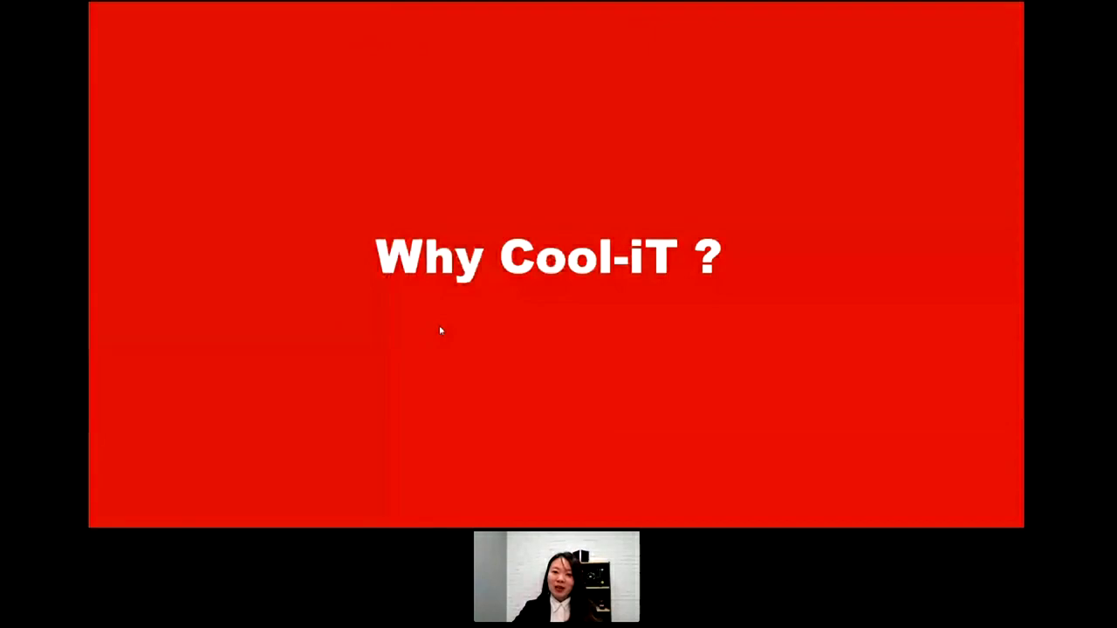
- Move the webinar on to the gears slide, then to the 'How to Register ?' slide
click(441, 330)
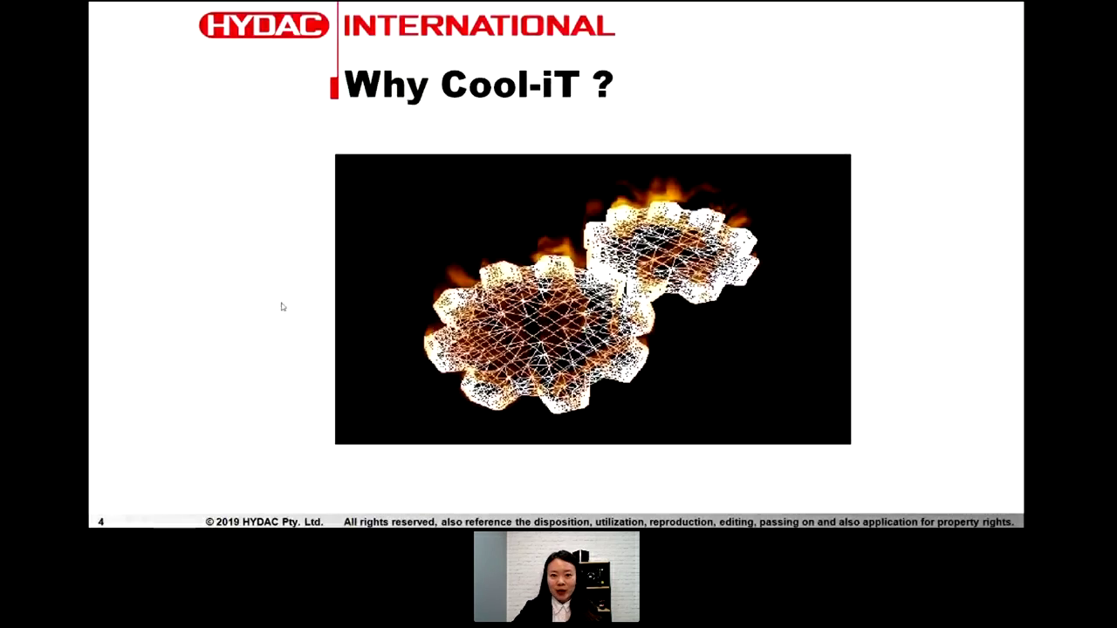
key(Right)
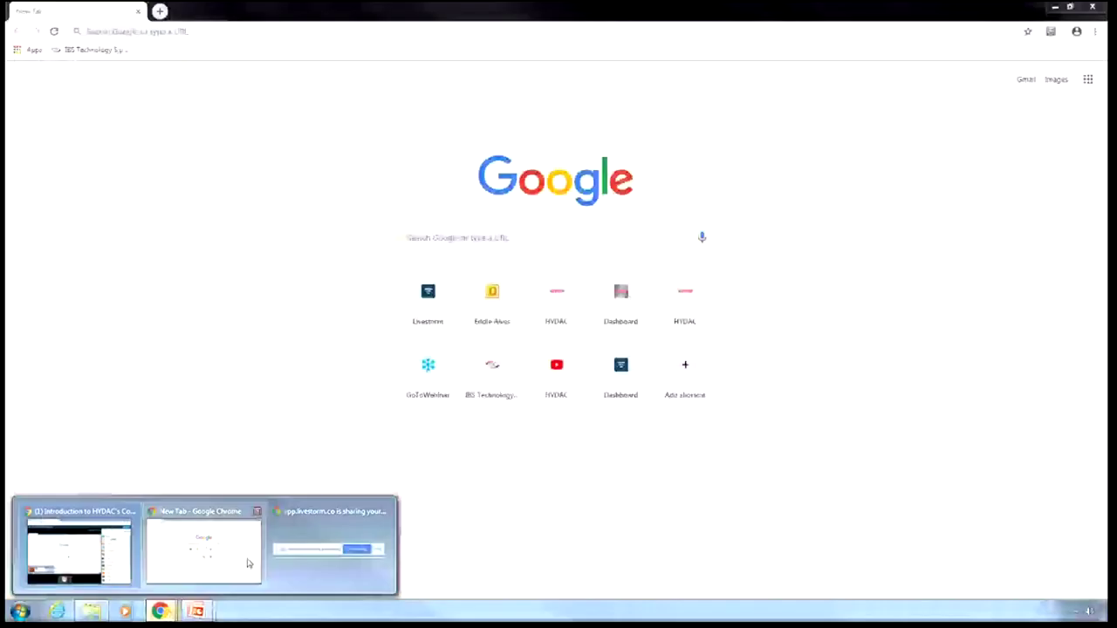
- In Chrome's new tab, load the site coolit.hydac.com
click(246, 563)
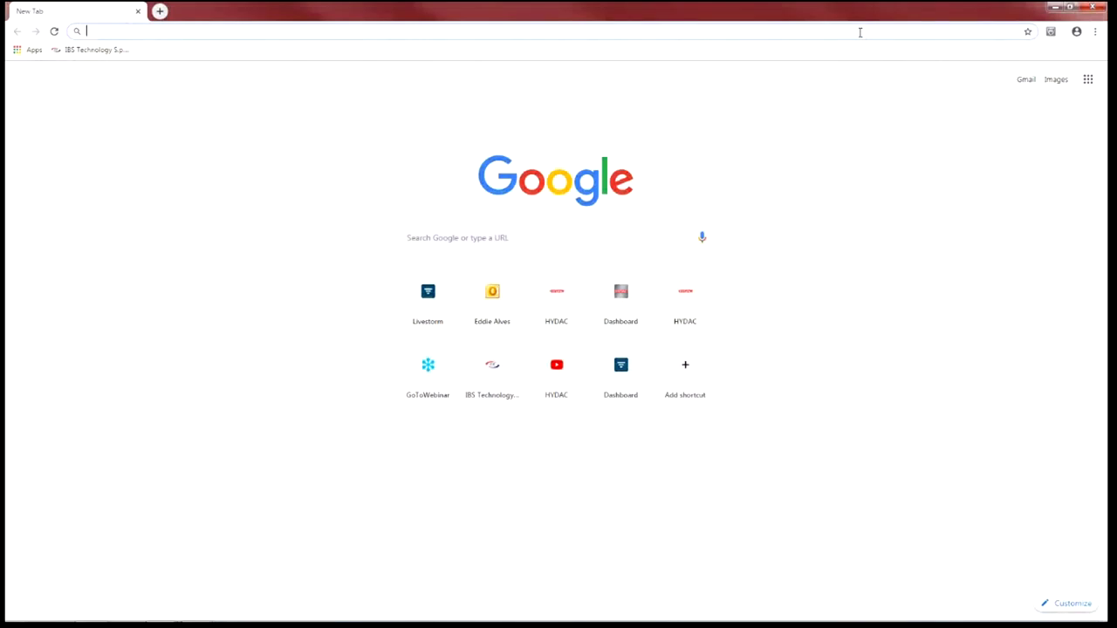
text(cool)
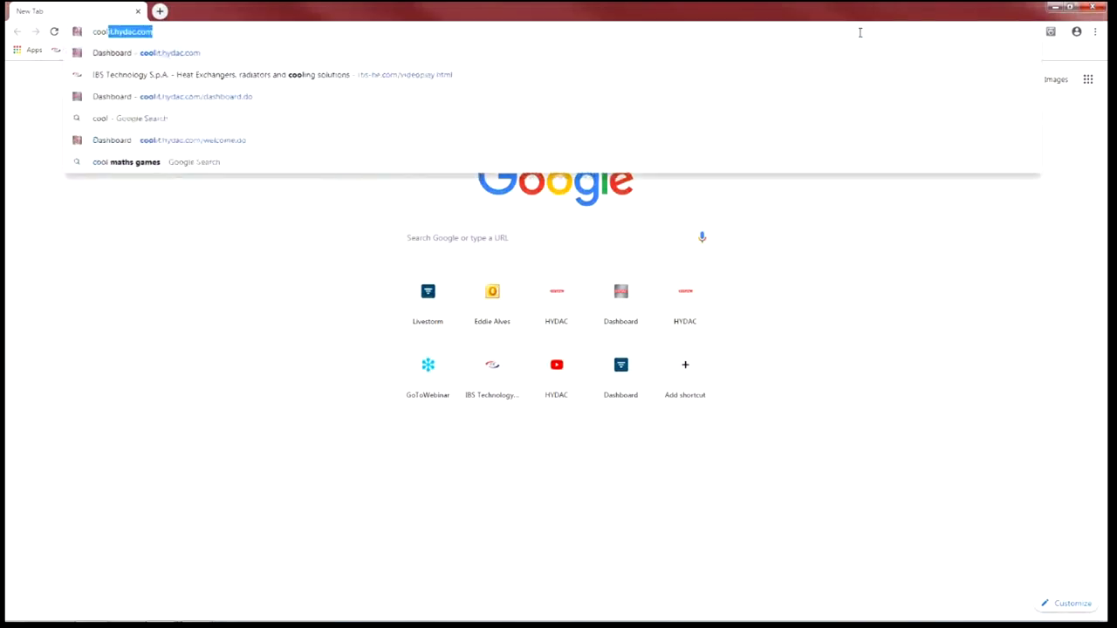
text(it.)
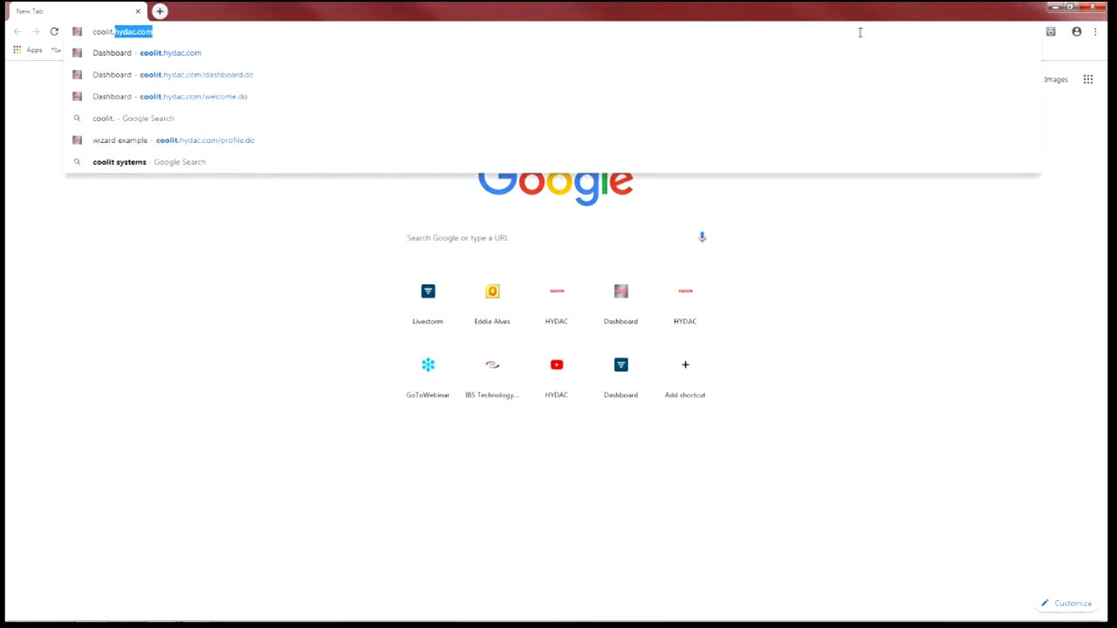
text(hydac.co)
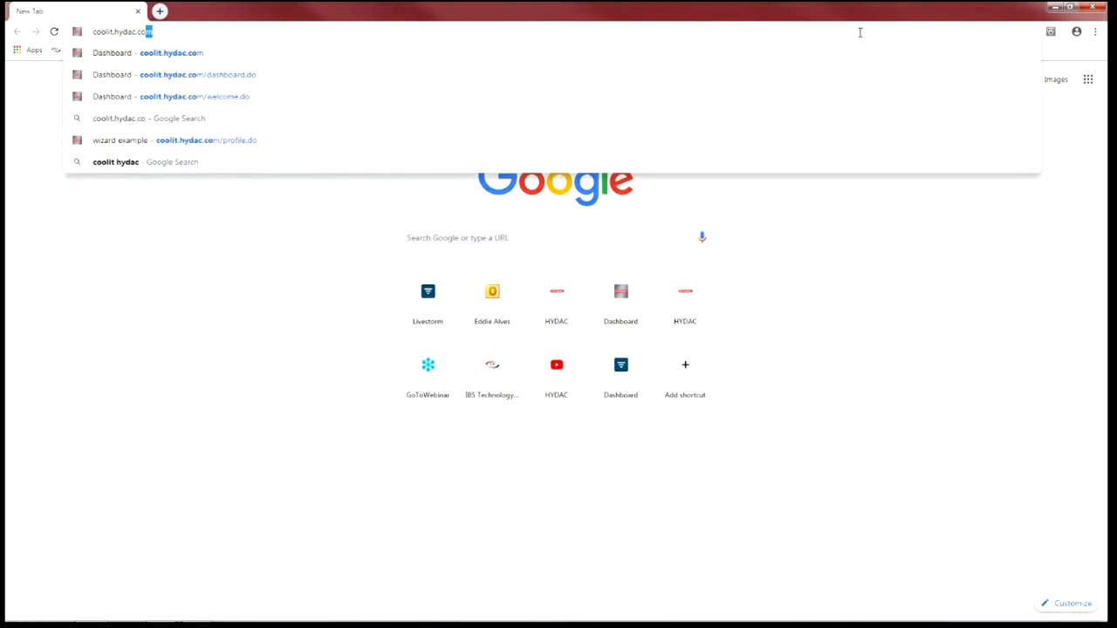
text(m)
key(Return)
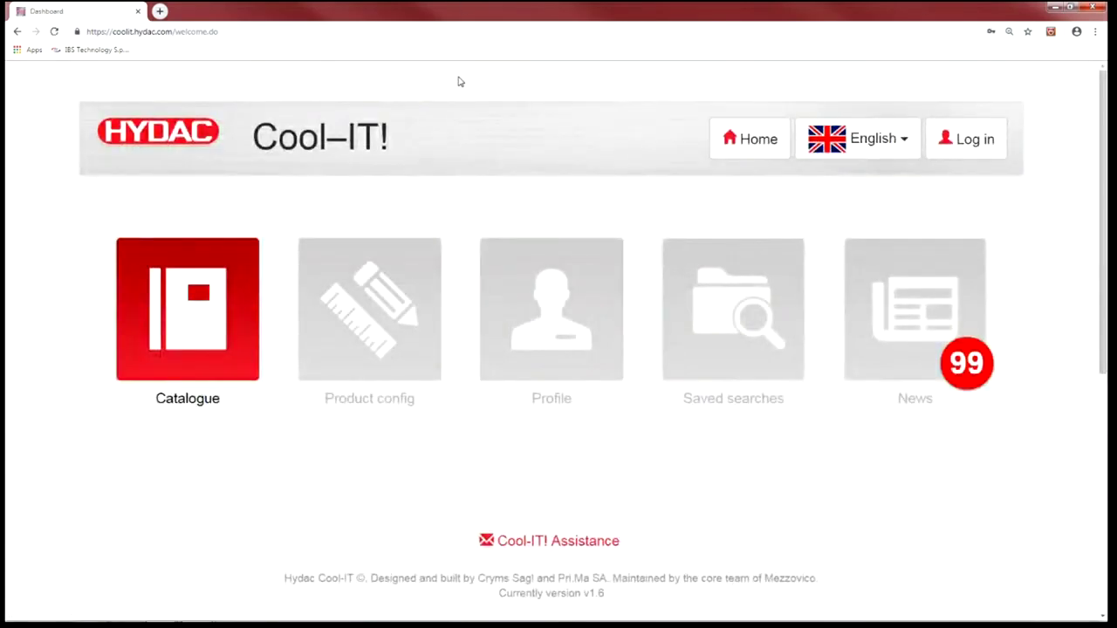
- Open the 'Register an account' form from the login box and select Advance as user type
key(ctrl+plus)
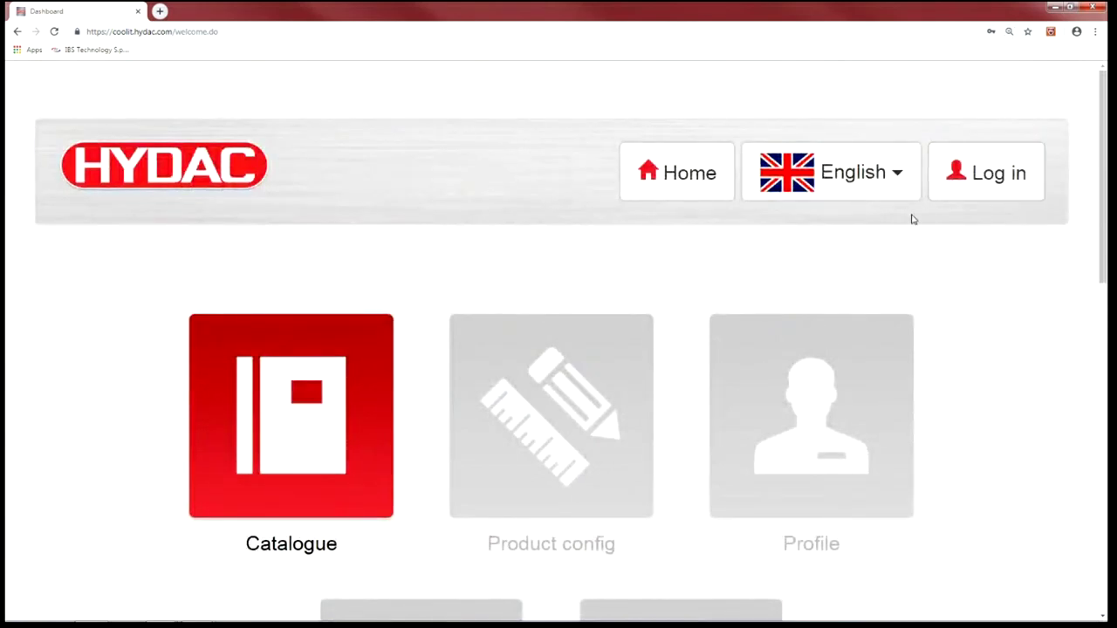
key(ctrl+minus)
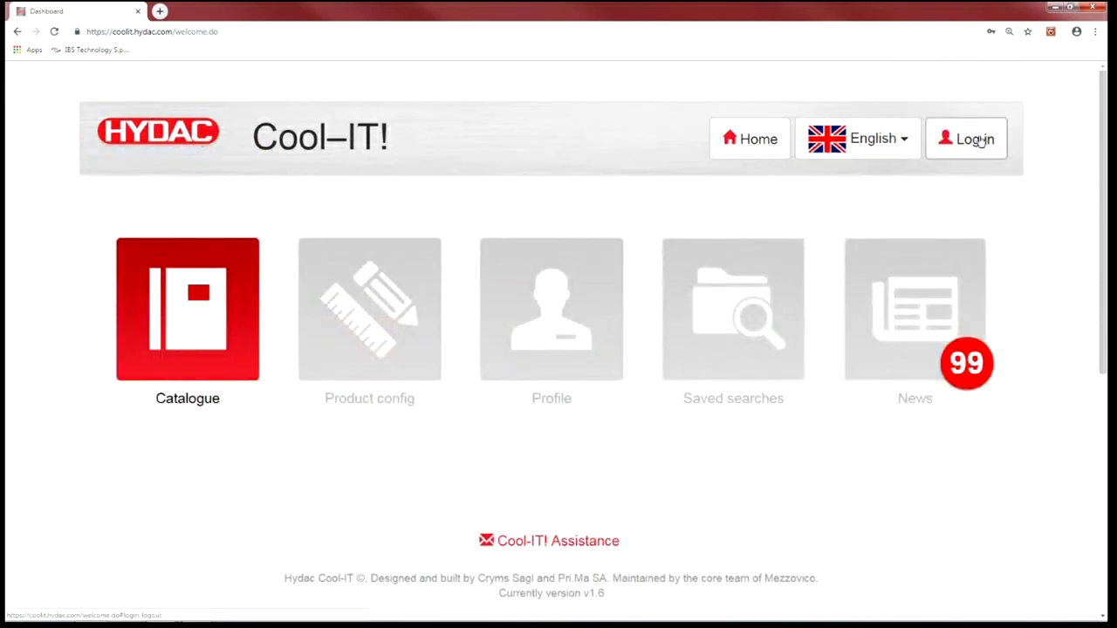
click(981, 152)
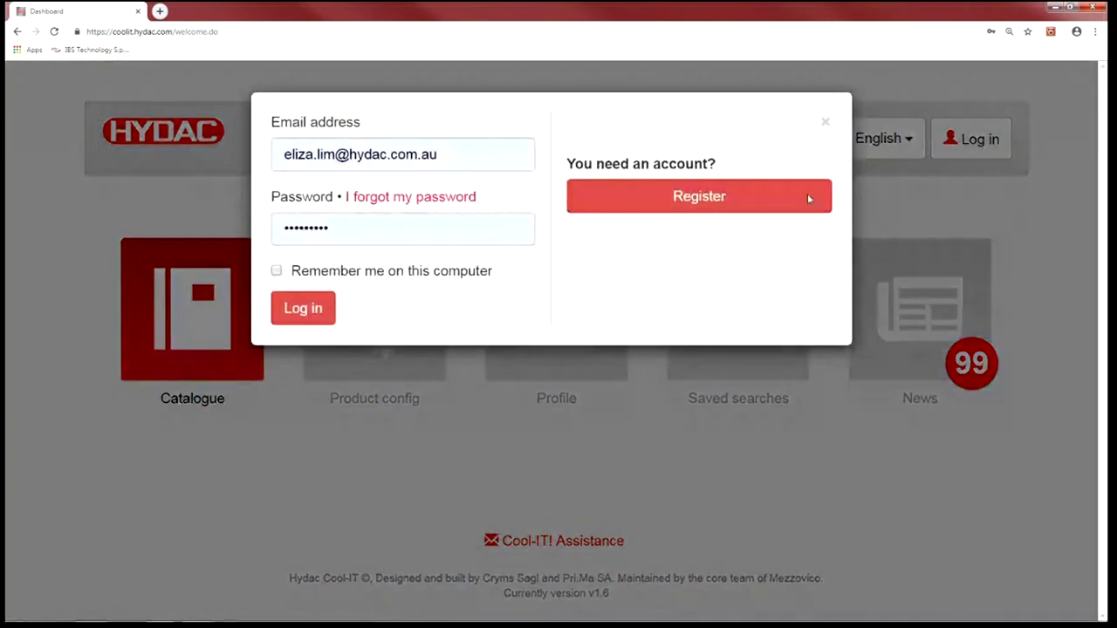
click(705, 199)
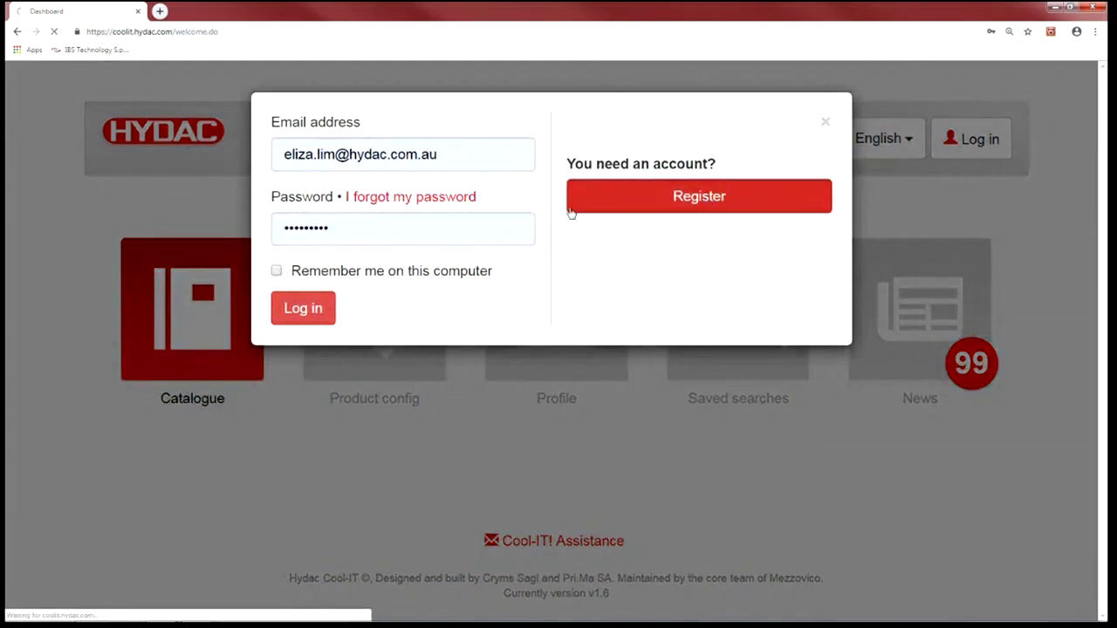
scroll(247, 388, down, 2)
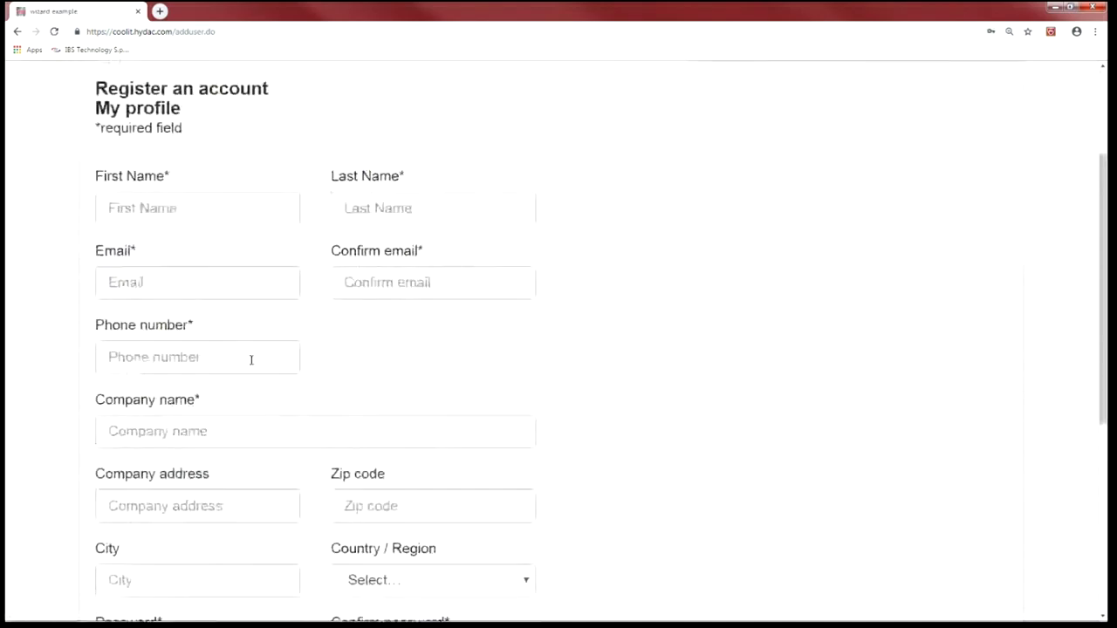
scroll(251, 359, down, 4)
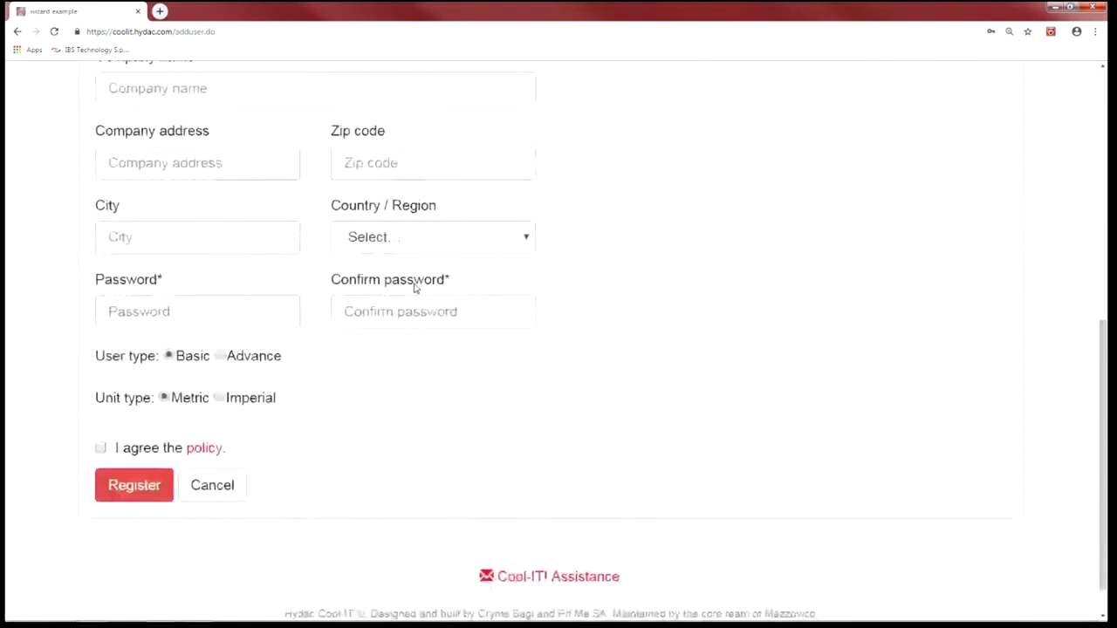
click(220, 356)
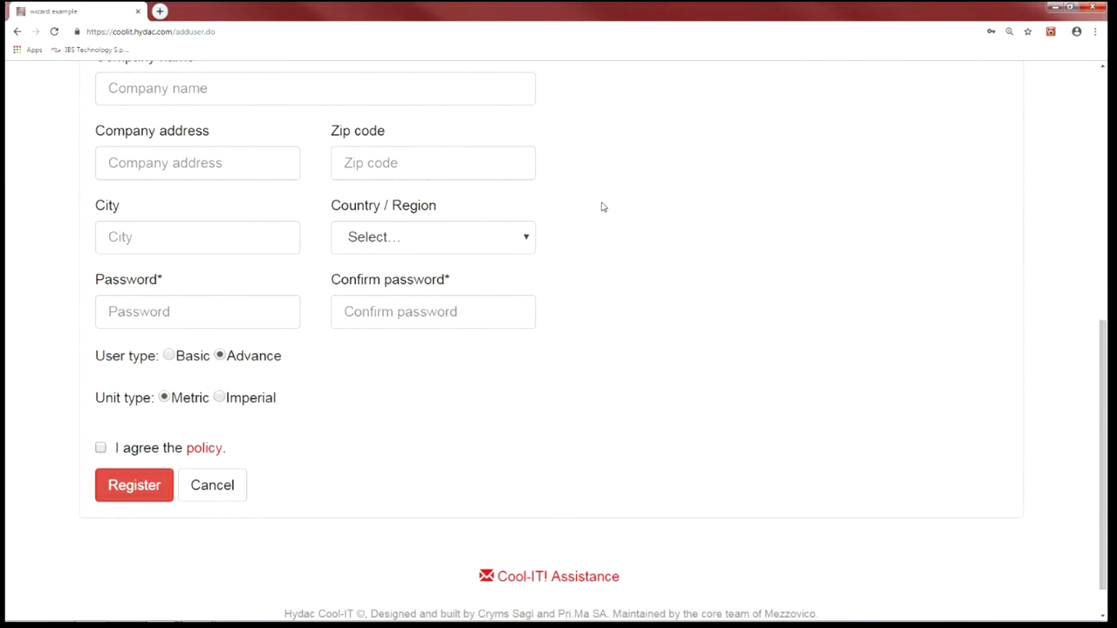
scroll(610, 199, up, 6)
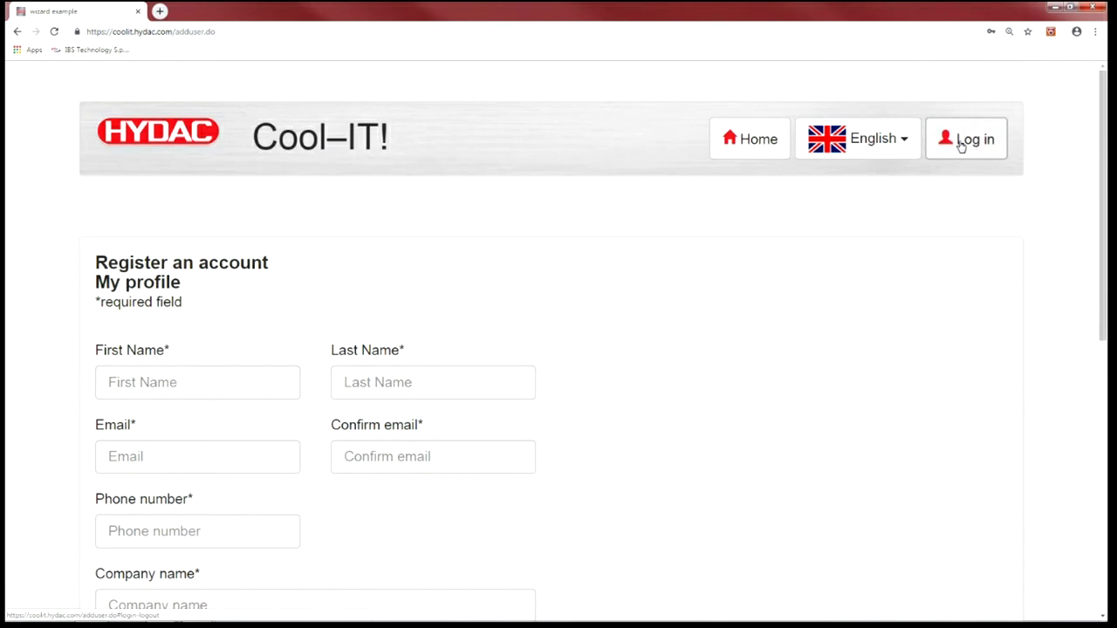
- Log in to the Cool-IT account with 'Remember me on this computer' ticked
click(960, 145)
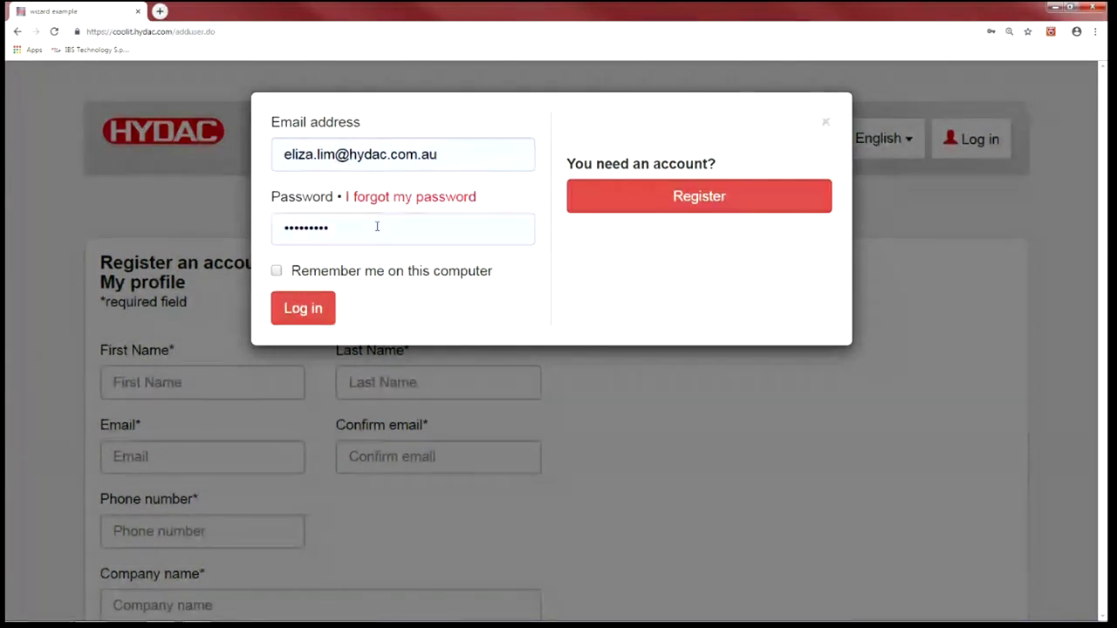
click(325, 272)
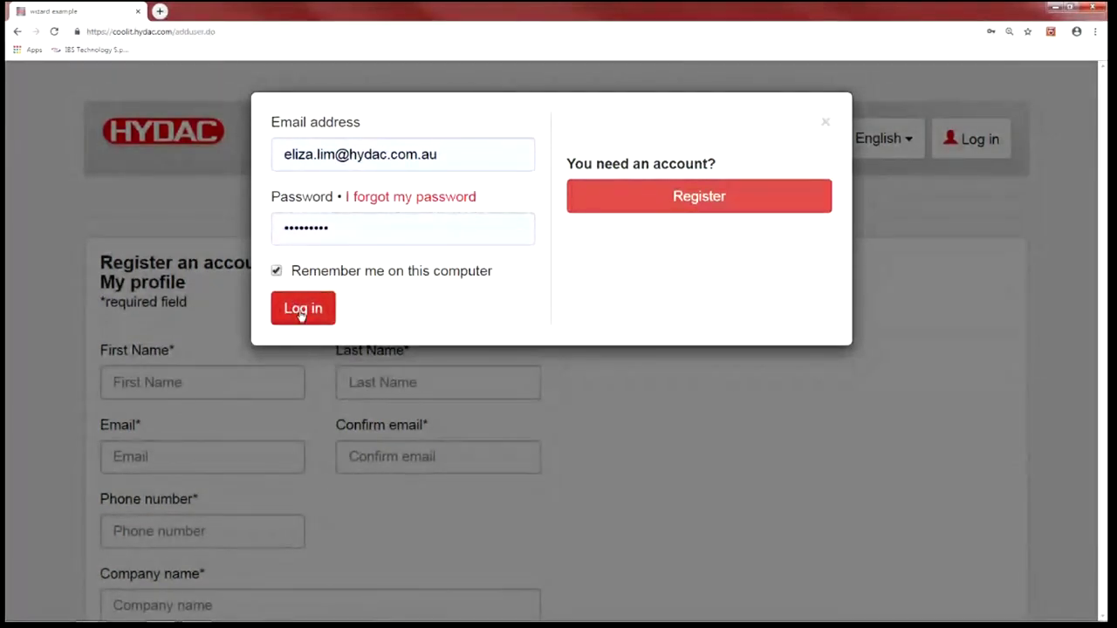
click(301, 310)
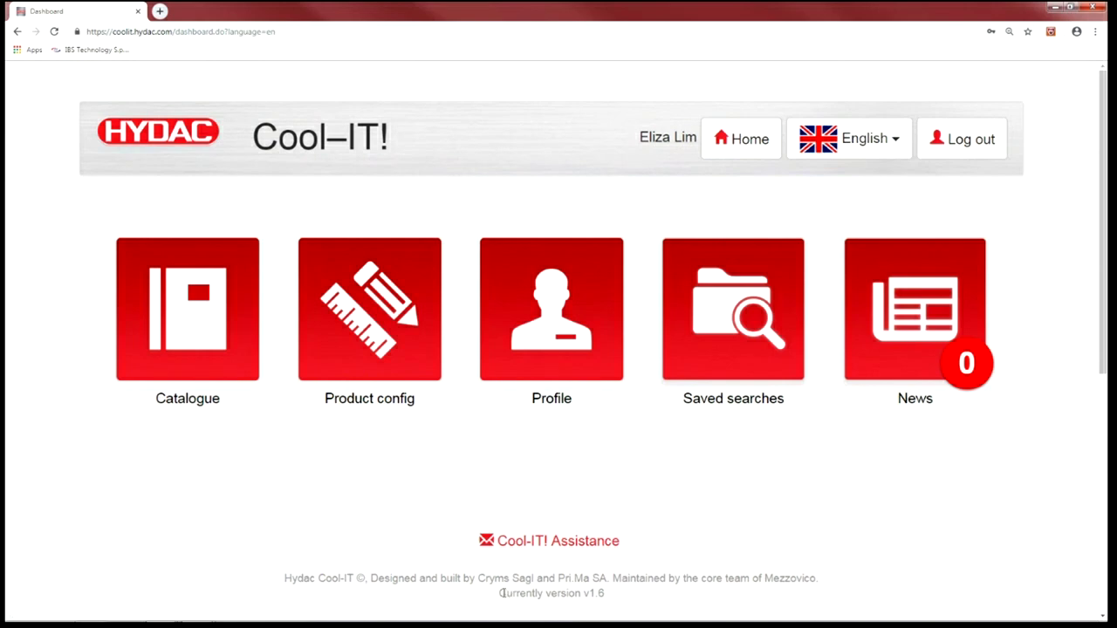
drag(506, 593, 611, 596)
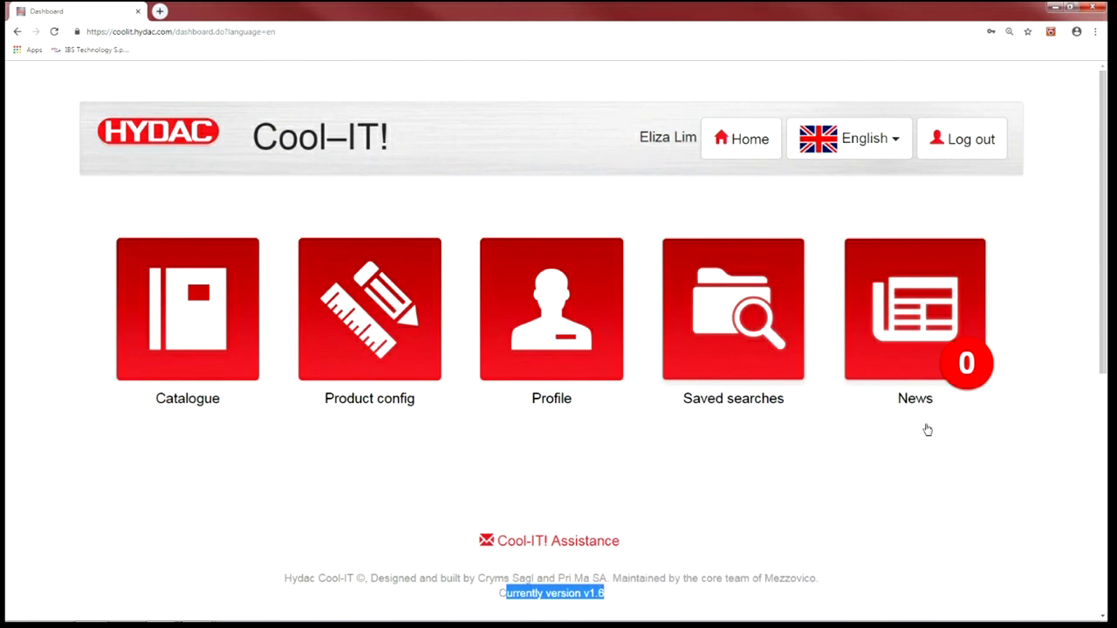
click(923, 361)
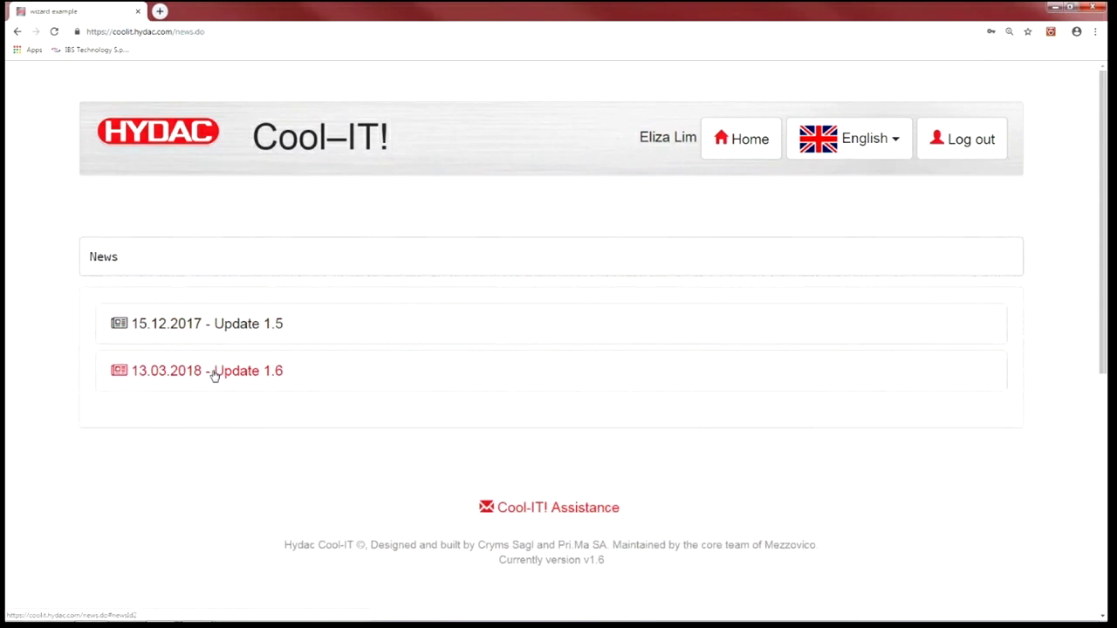
click(217, 371)
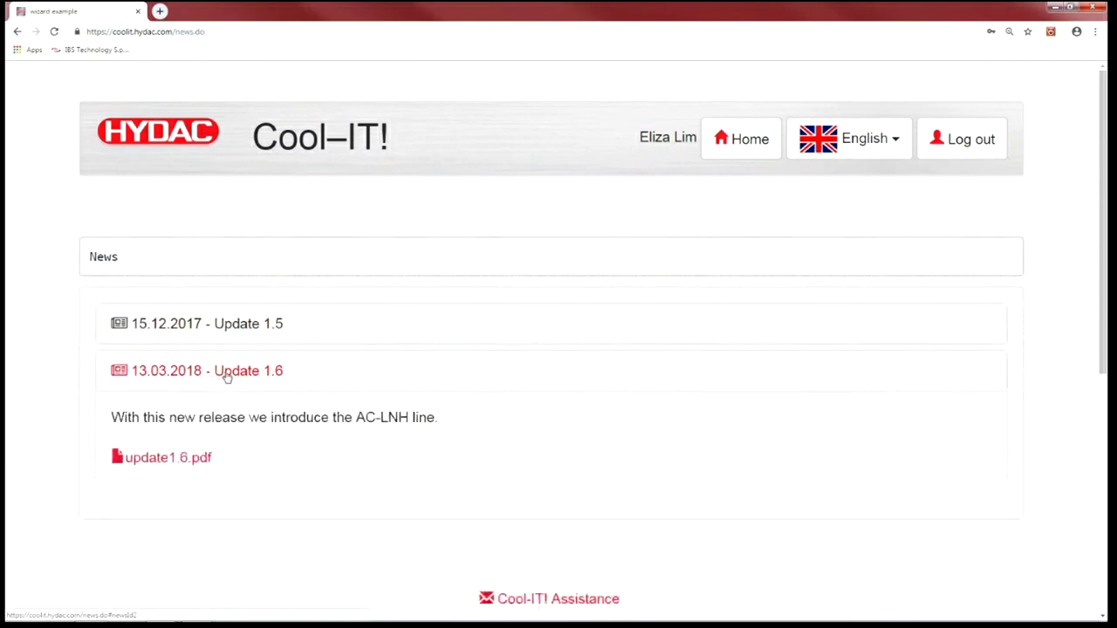
click(167, 463)
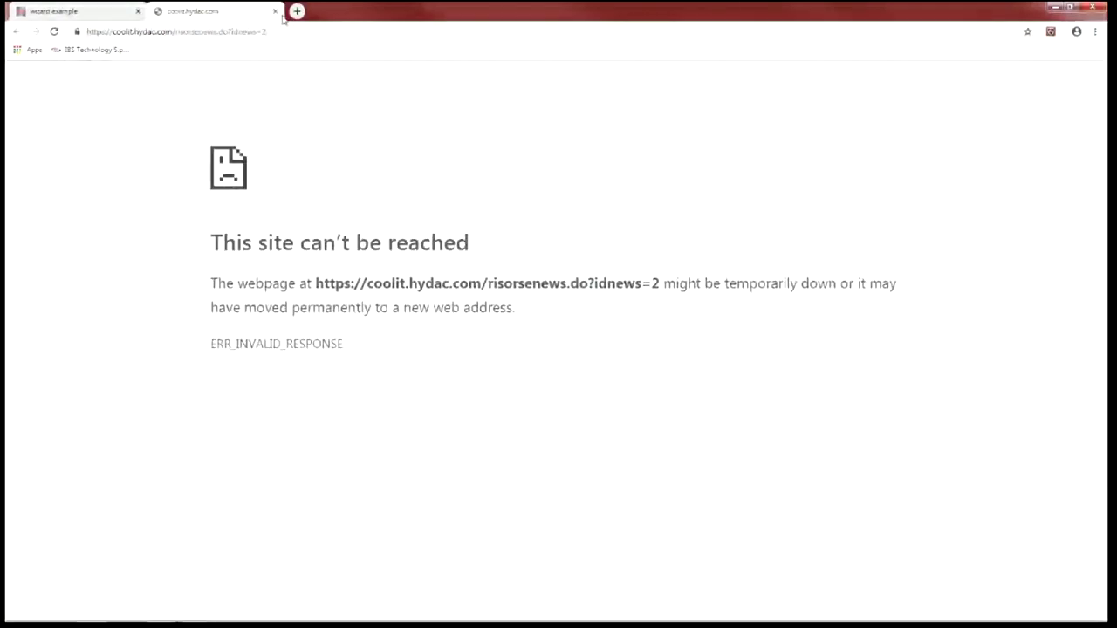
click(280, 11)
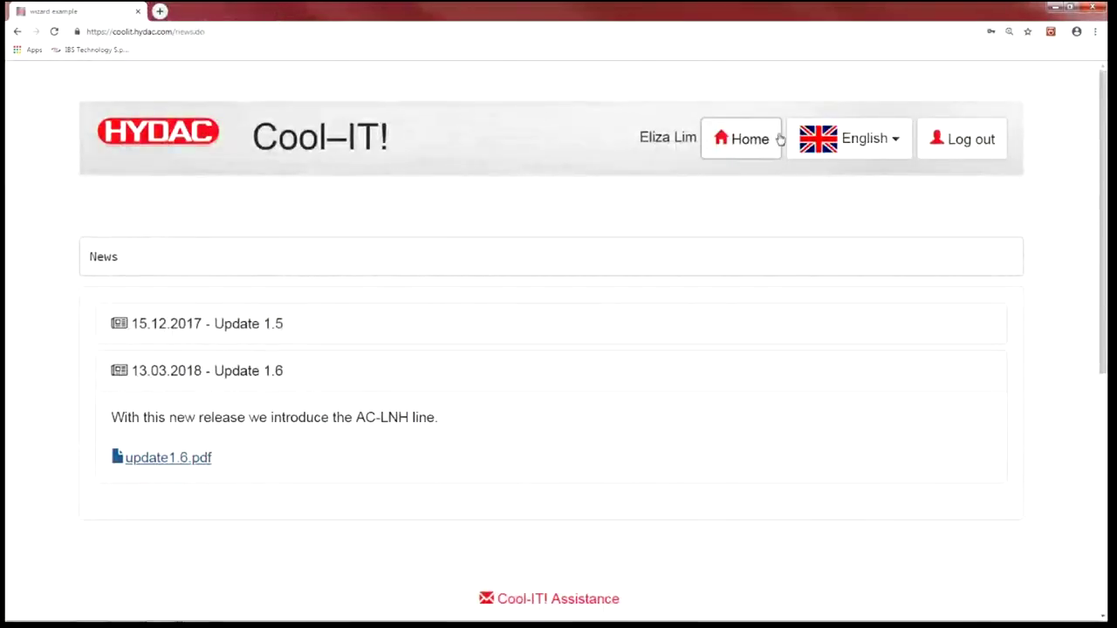
click(746, 147)
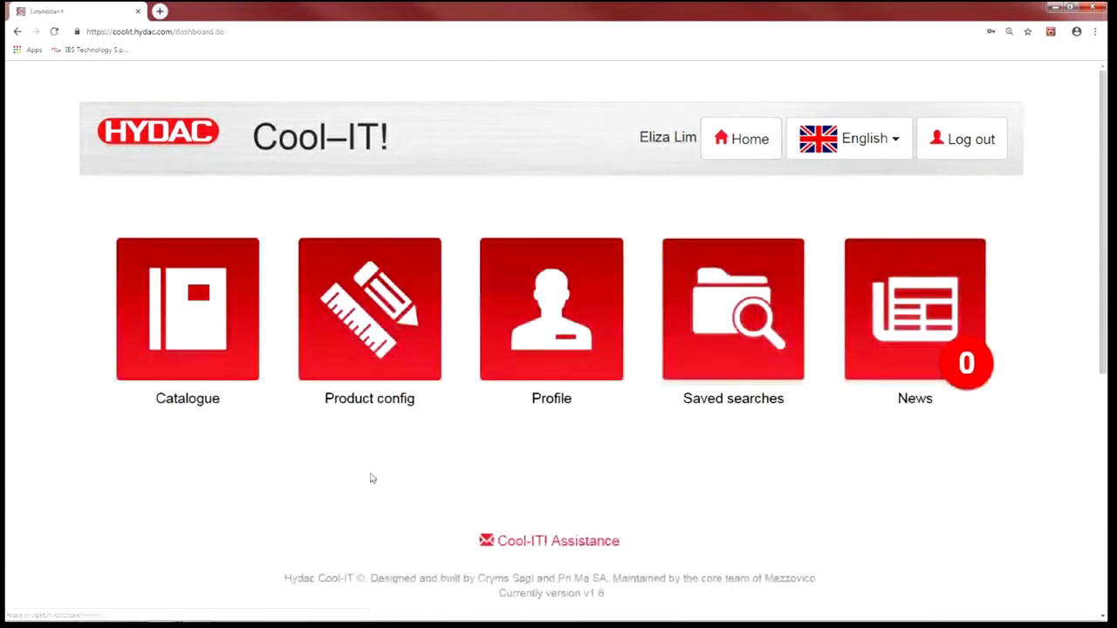
click(768, 328)
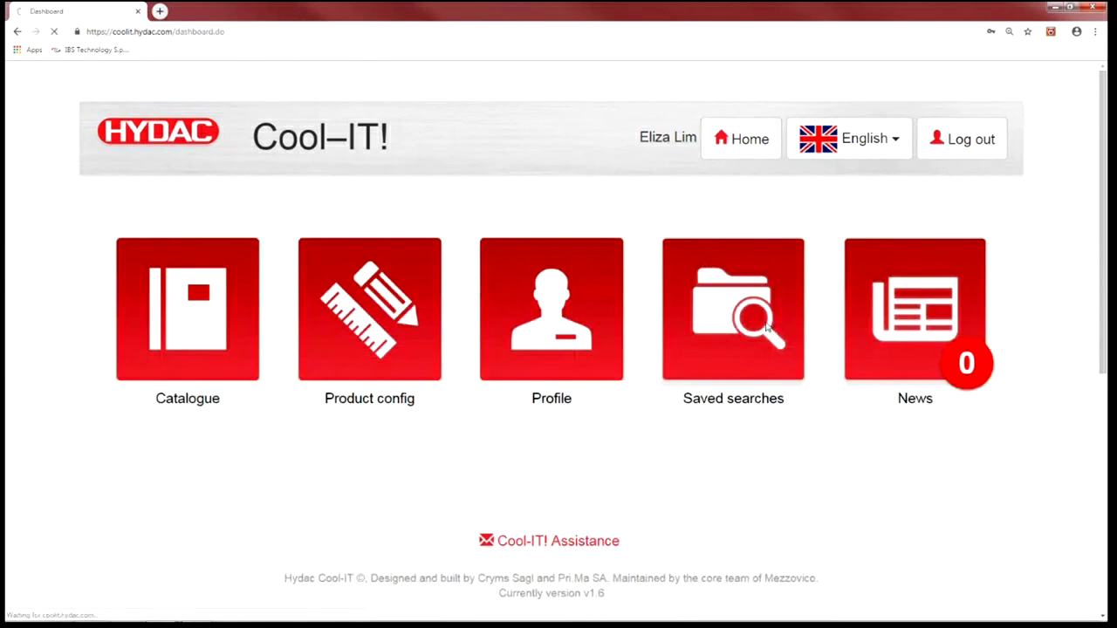
scroll(481, 365, down, 1)
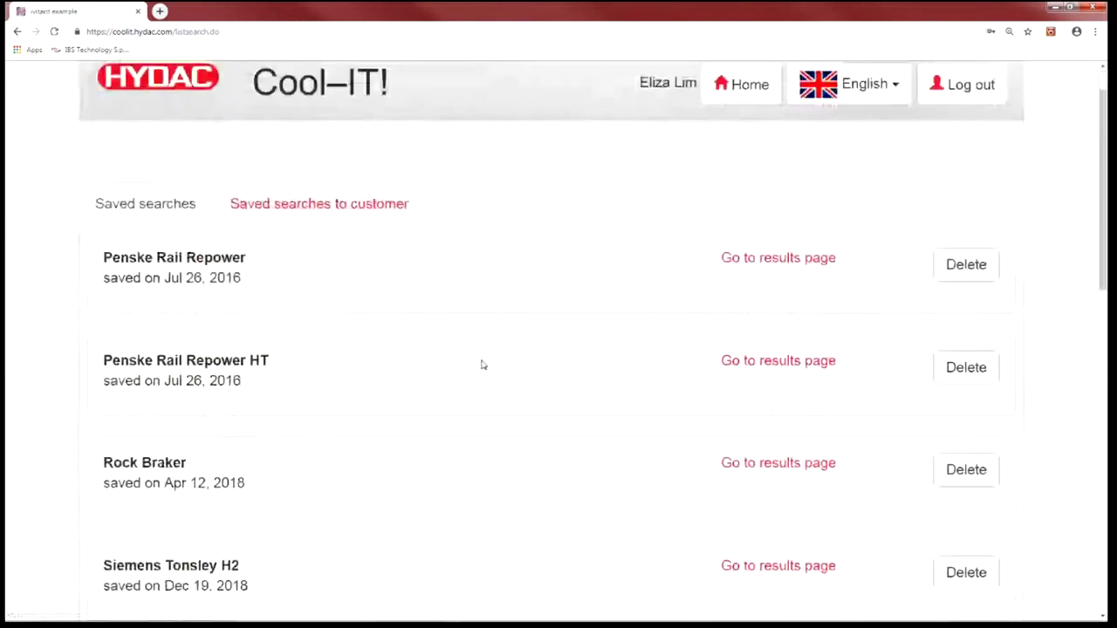
scroll(481, 365, down, 8)
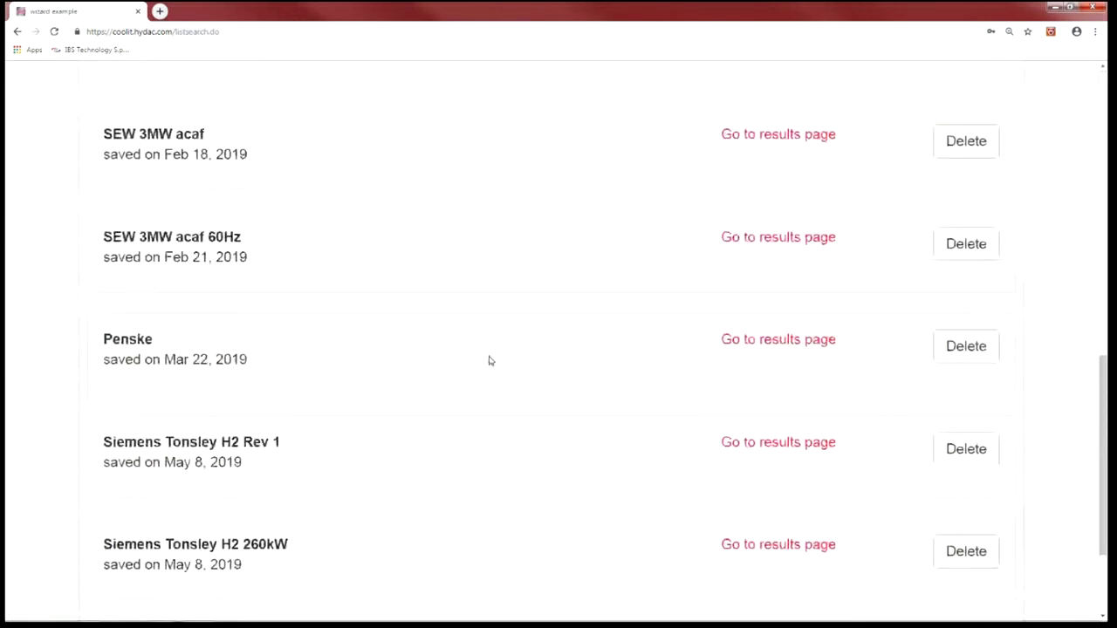
scroll(490, 360, up, 10)
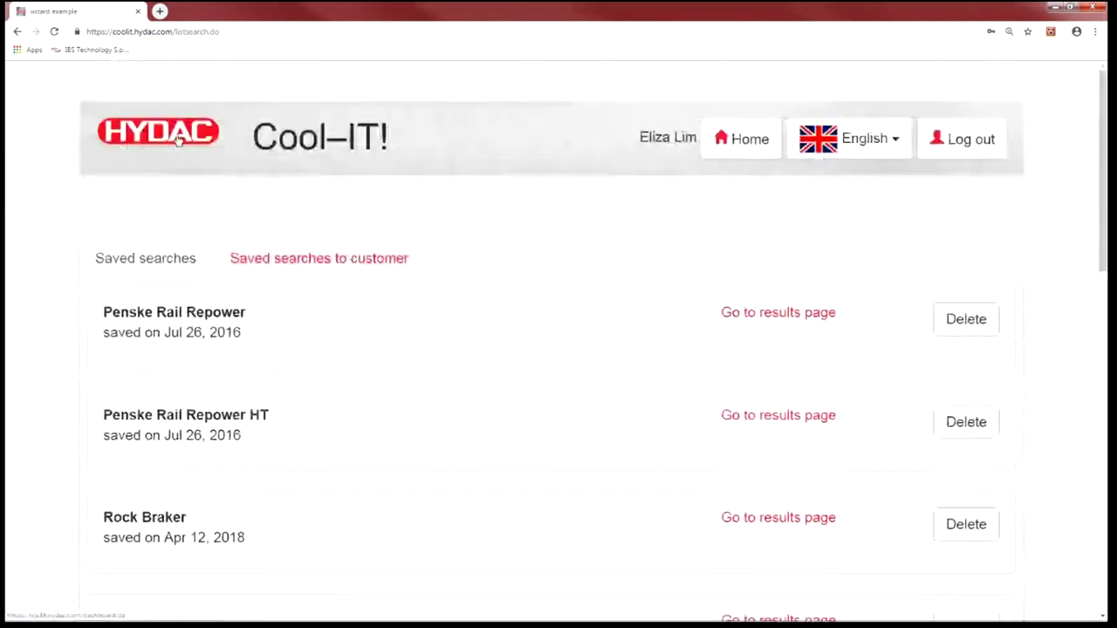
click(181, 139)
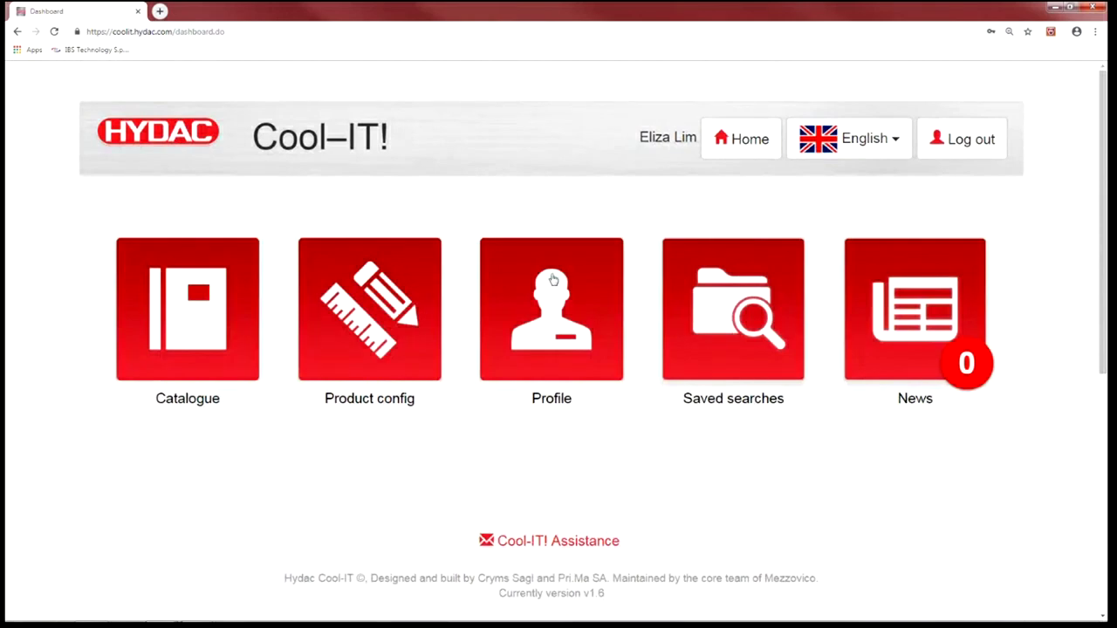
- Review the Profile page and its one-customer list, then go back to the dashboard
click(582, 333)
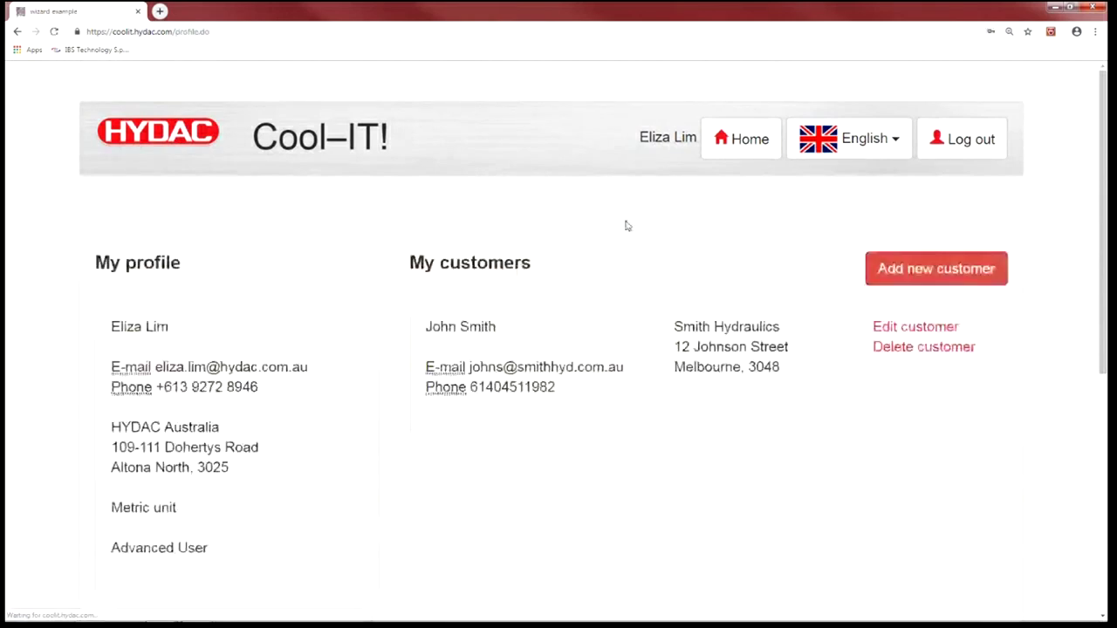
scroll(394, 275, down, 1)
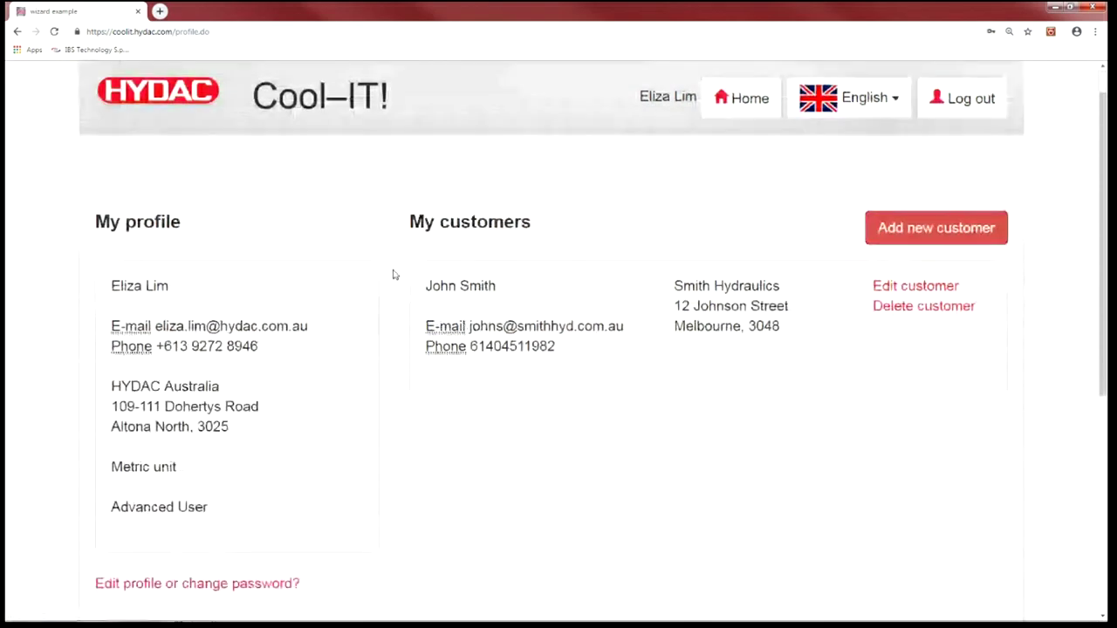
scroll(393, 275, down, 2)
drag(112, 317, 208, 319)
click(216, 320)
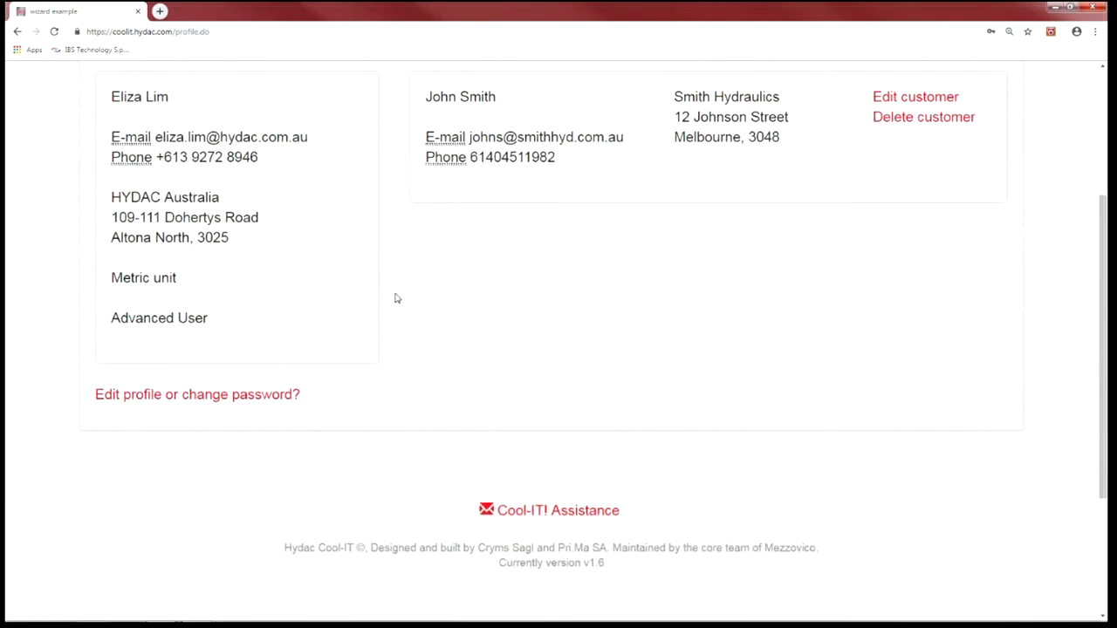
scroll(576, 275, up, 2)
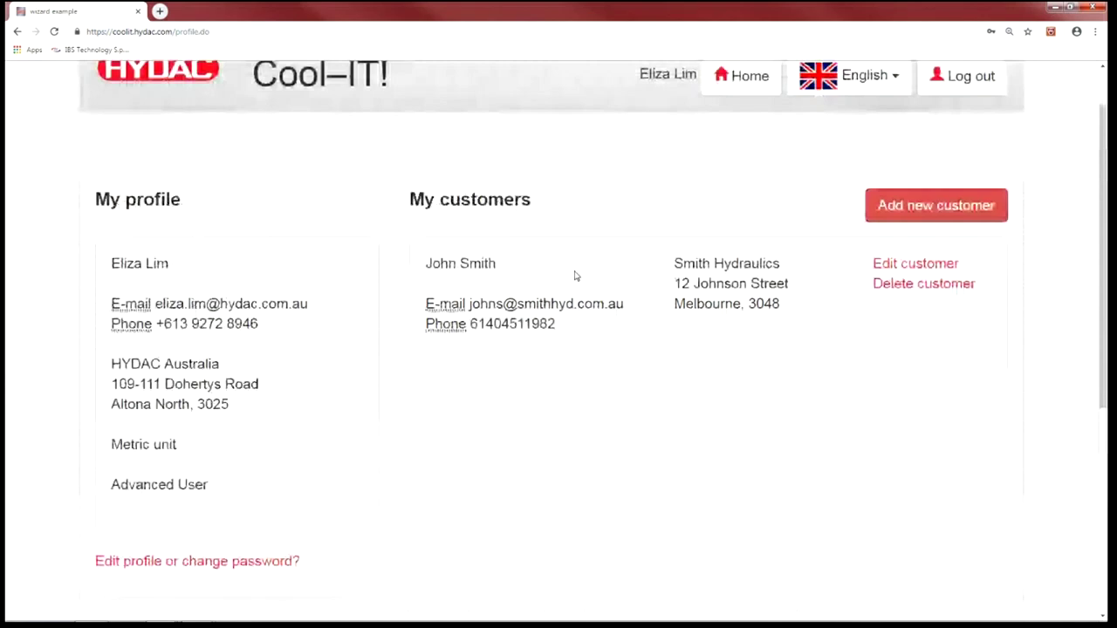
scroll(574, 276, up, 1)
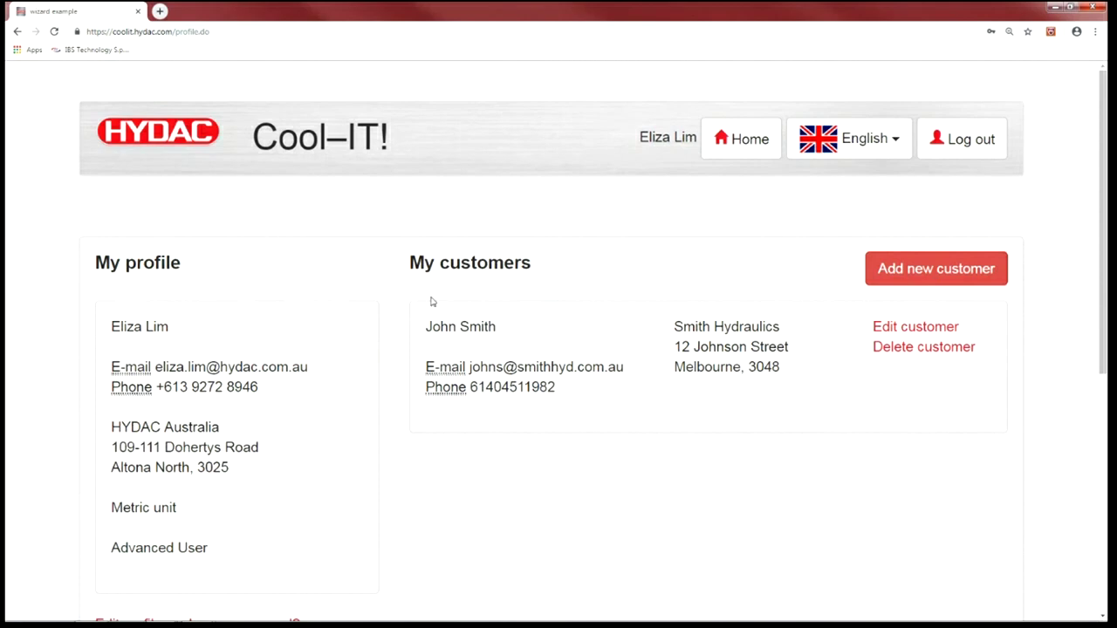
click(131, 151)
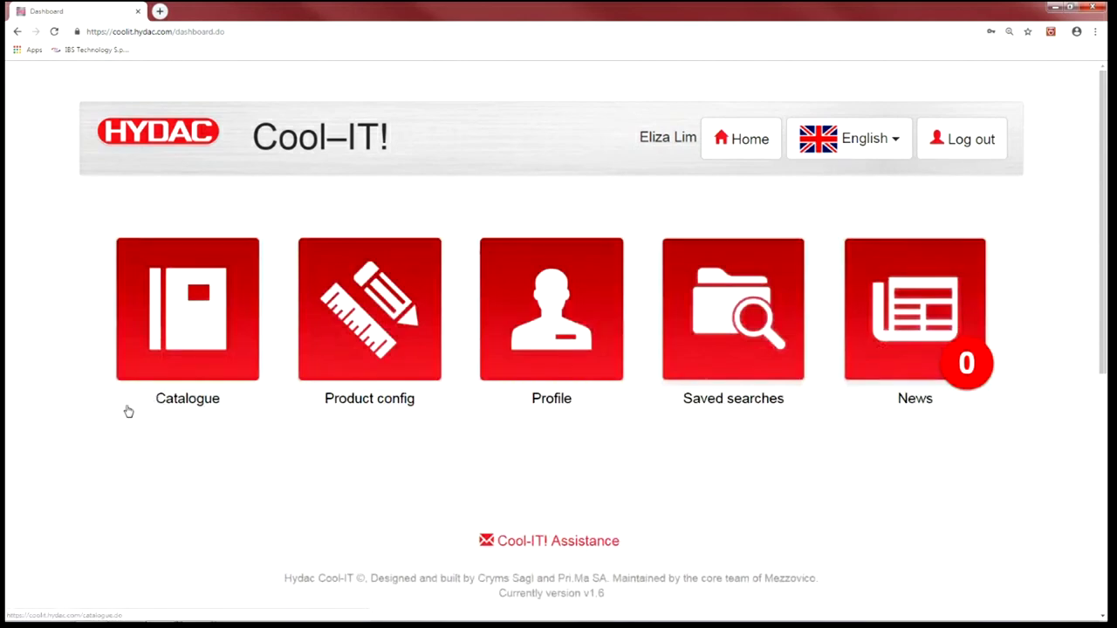
- Open the Catalogue and load OK-ELH-Brochure.pdf from the Families list
click(181, 327)
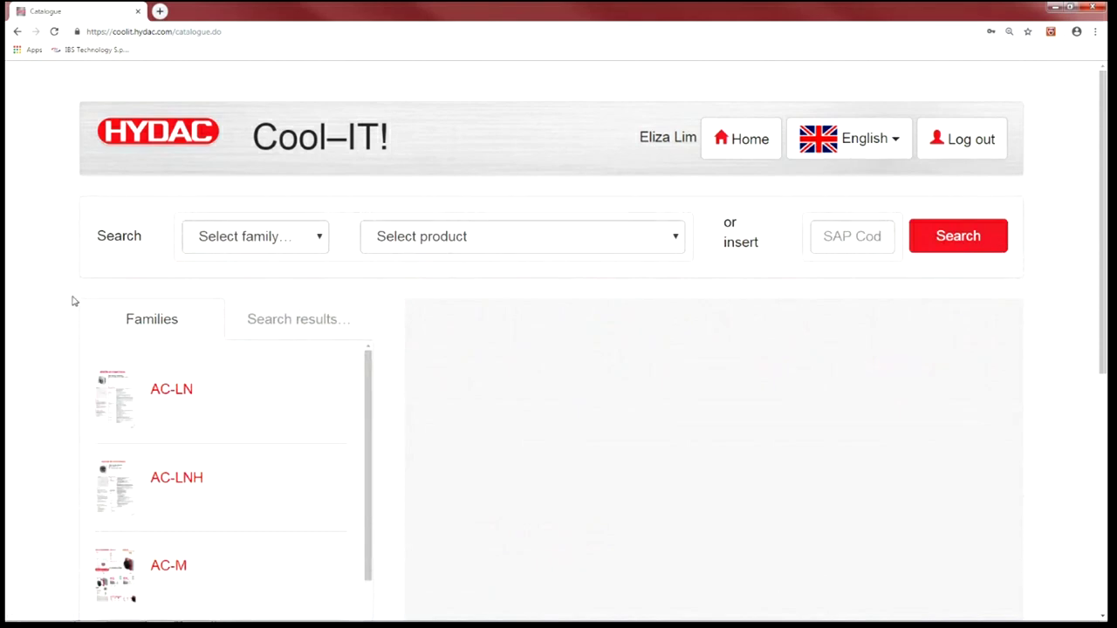
scroll(75, 301, down, 3)
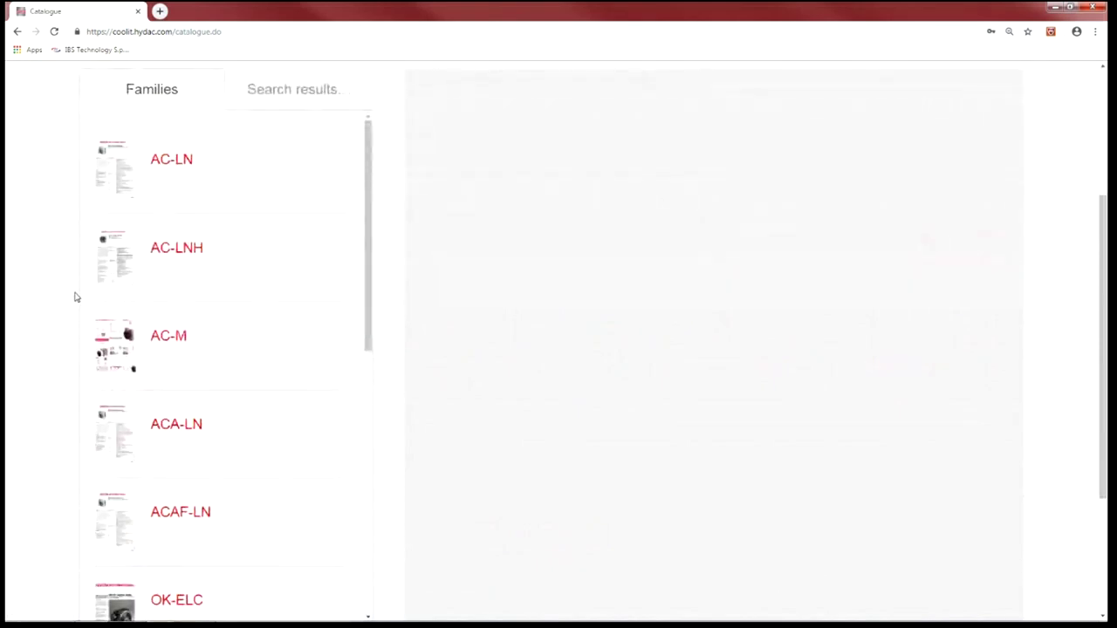
scroll(76, 295, down, 2)
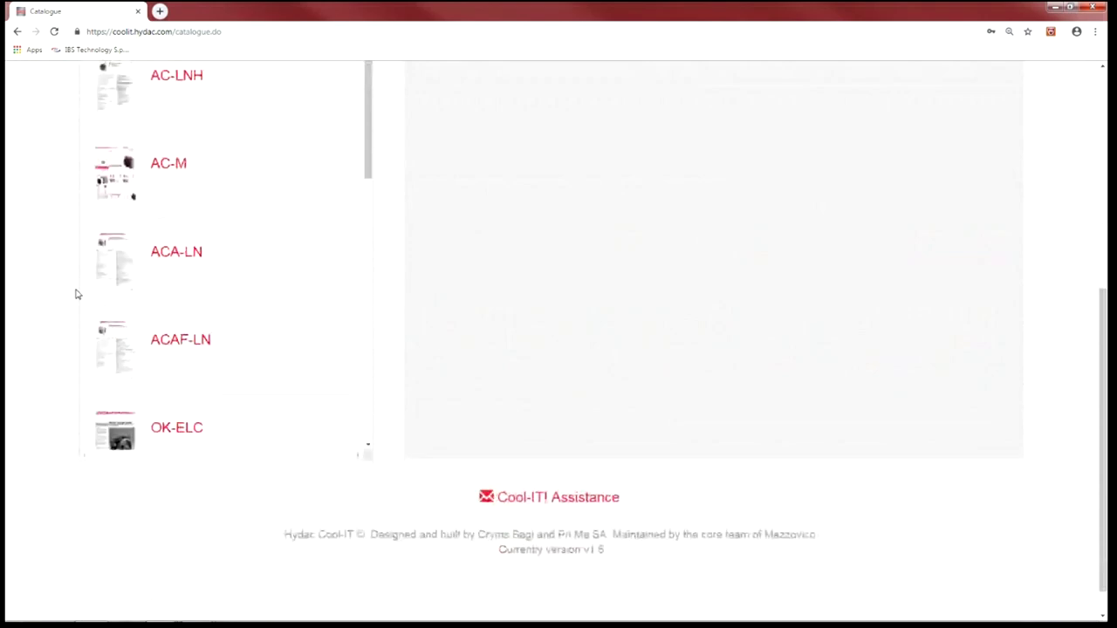
scroll(74, 288, down, 1)
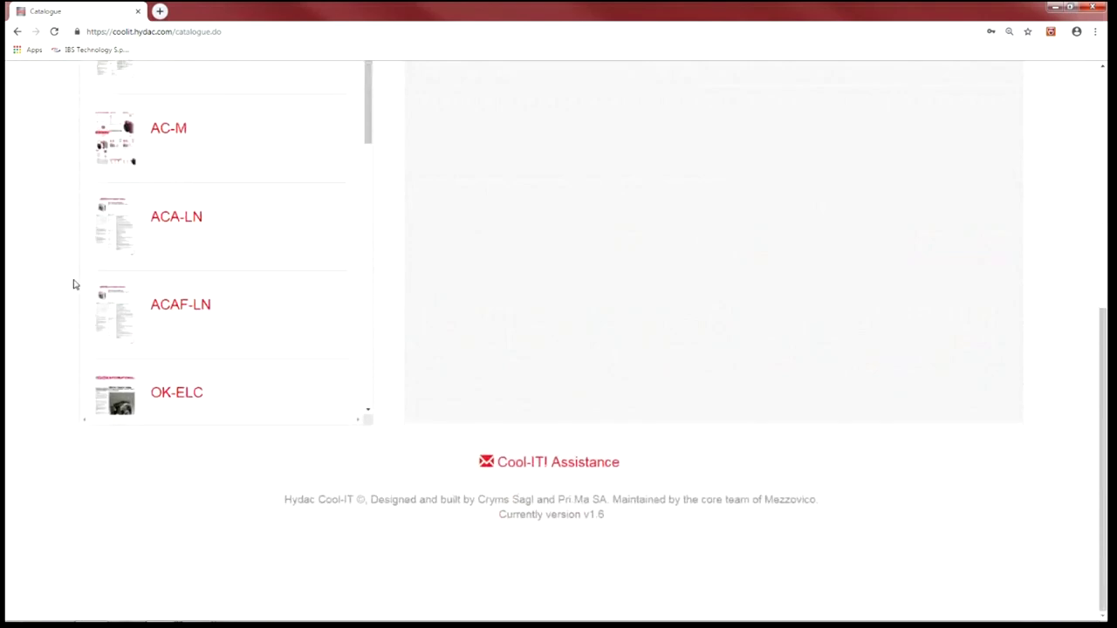
scroll(94, 283, up, 4)
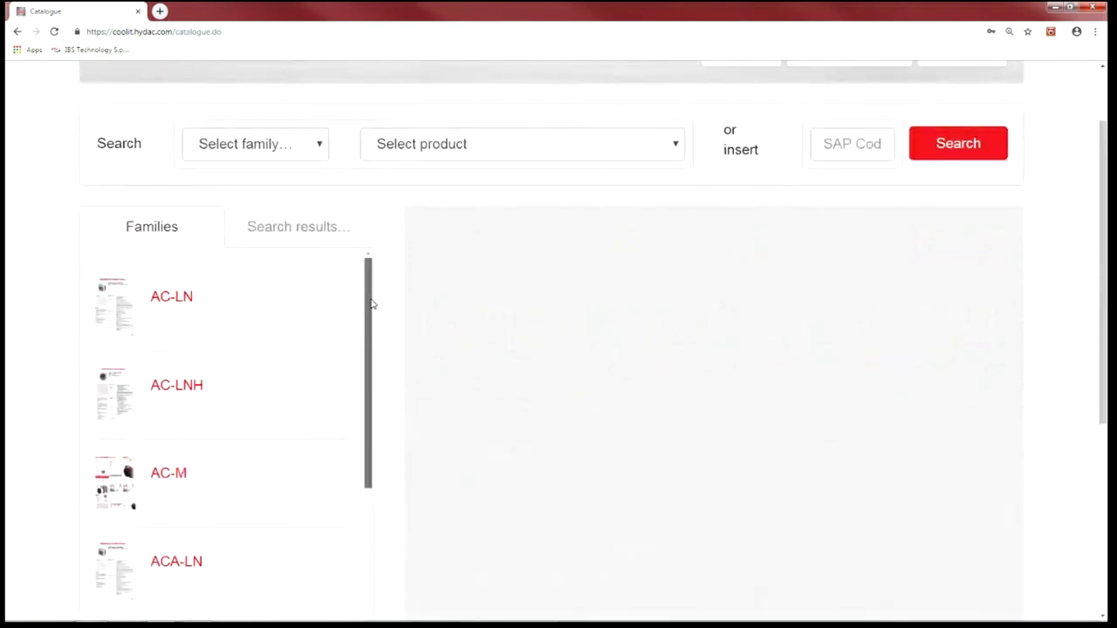
drag(369, 306, 374, 525)
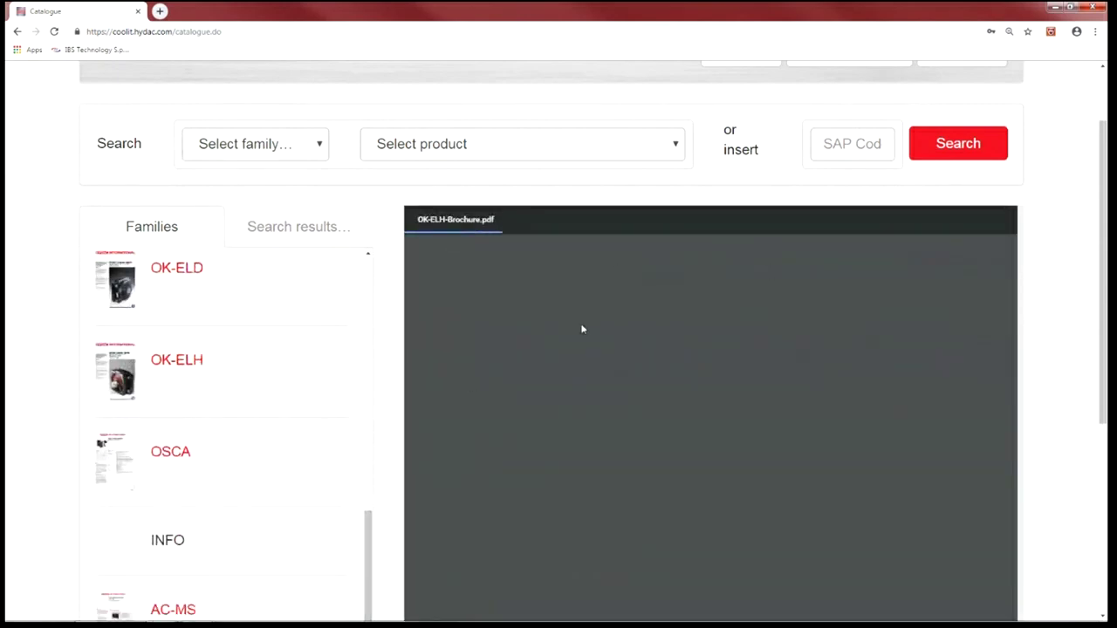
scroll(341, 399, down, 3)
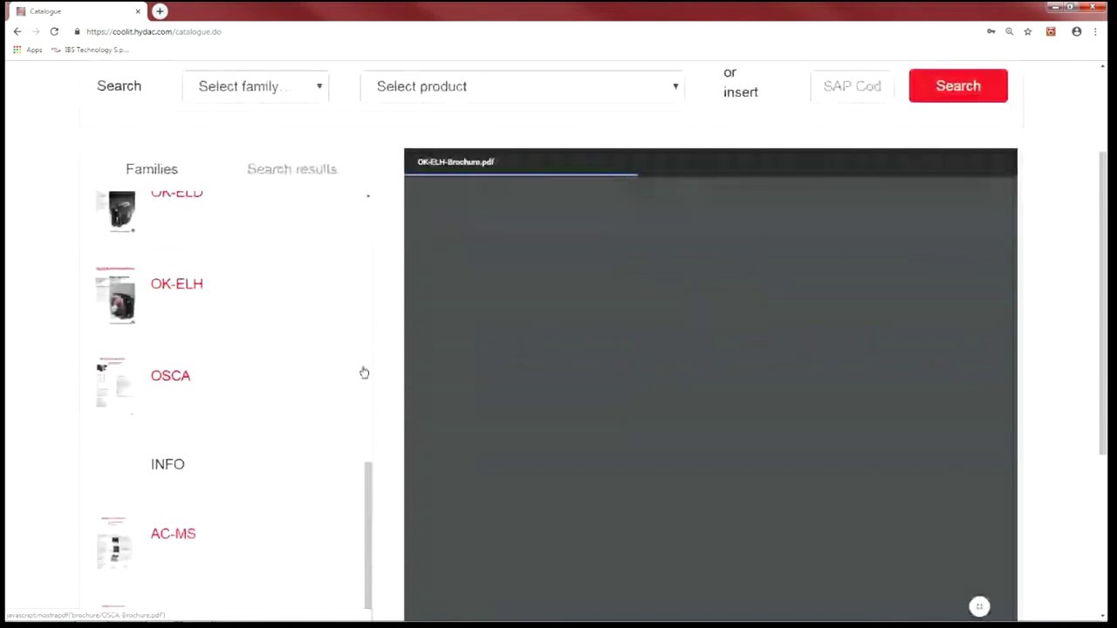
- Search the catalogue for family AC-LN, product AC-LN4S/1.0/F/A/1
click(294, 89)
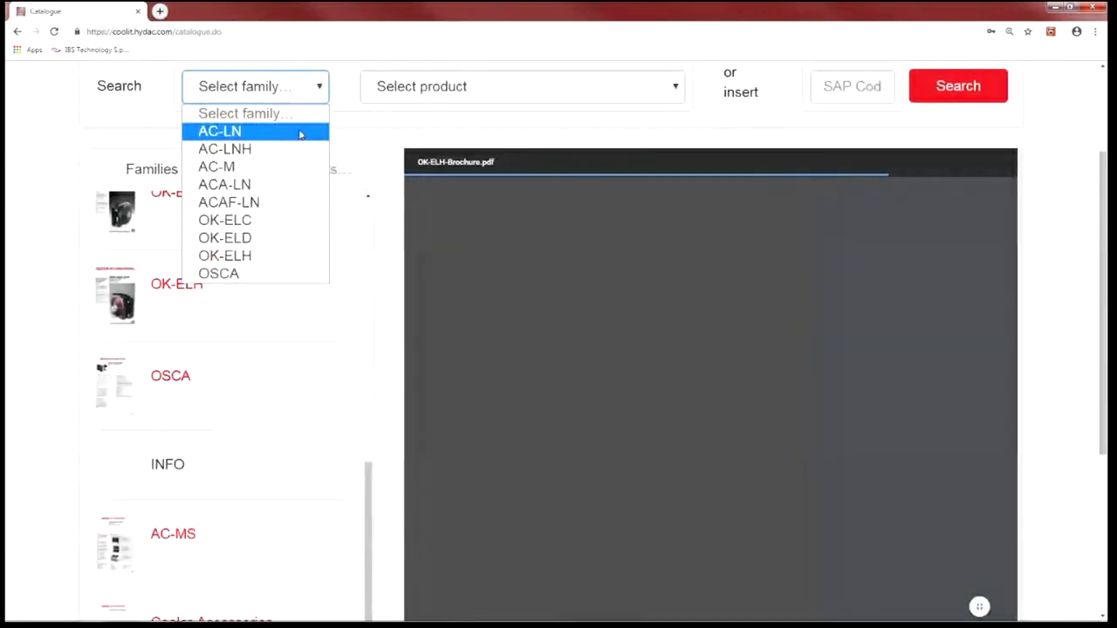
click(297, 133)
click(613, 87)
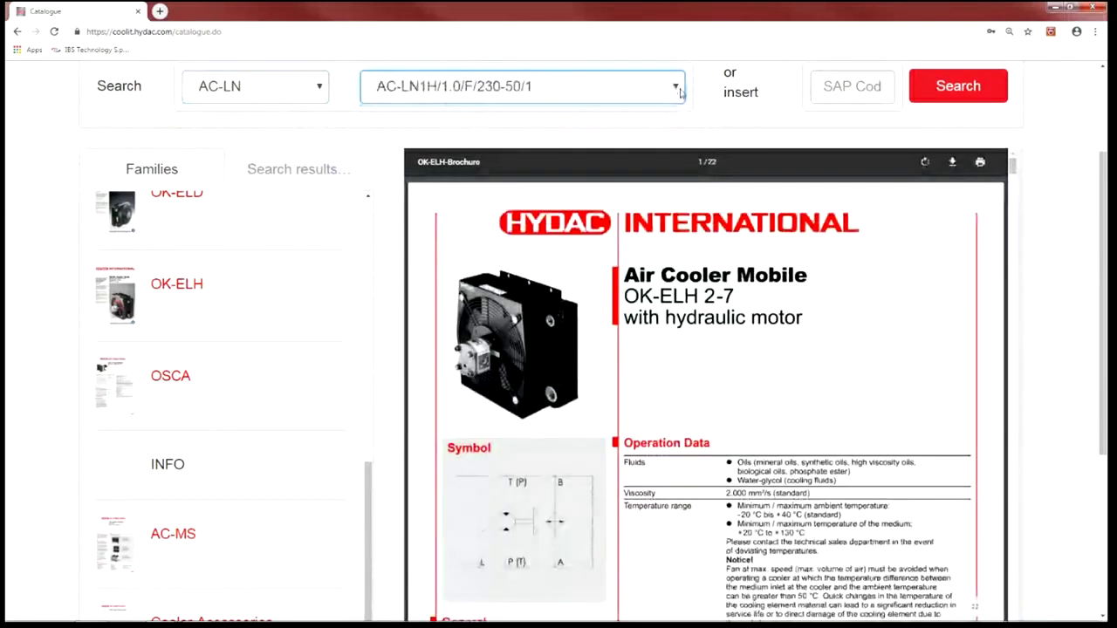
click(675, 87)
click(524, 220)
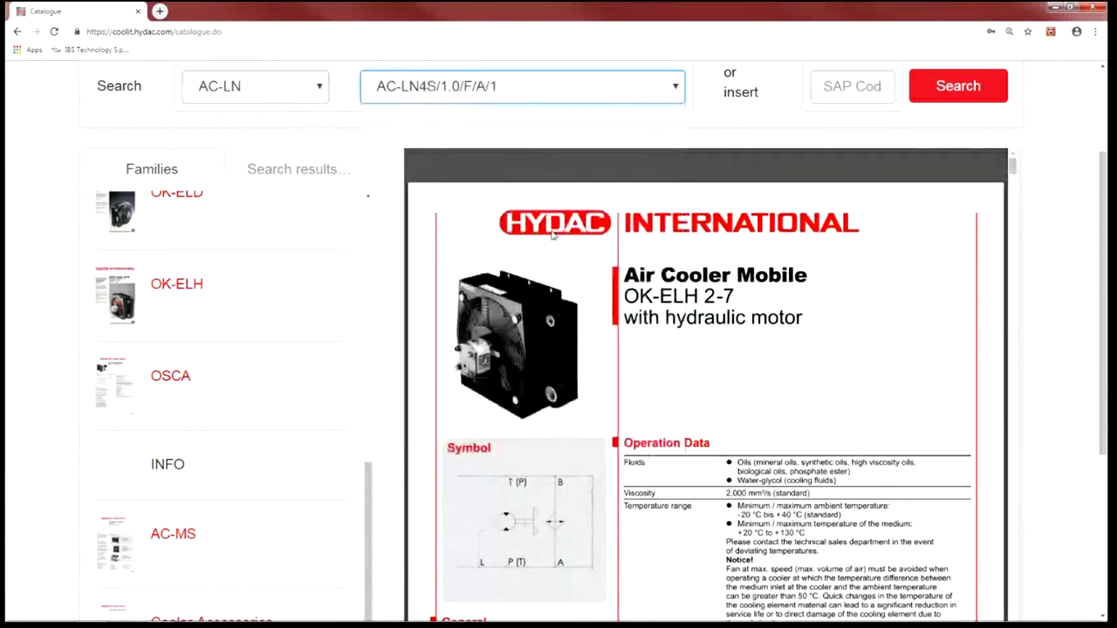
click(930, 87)
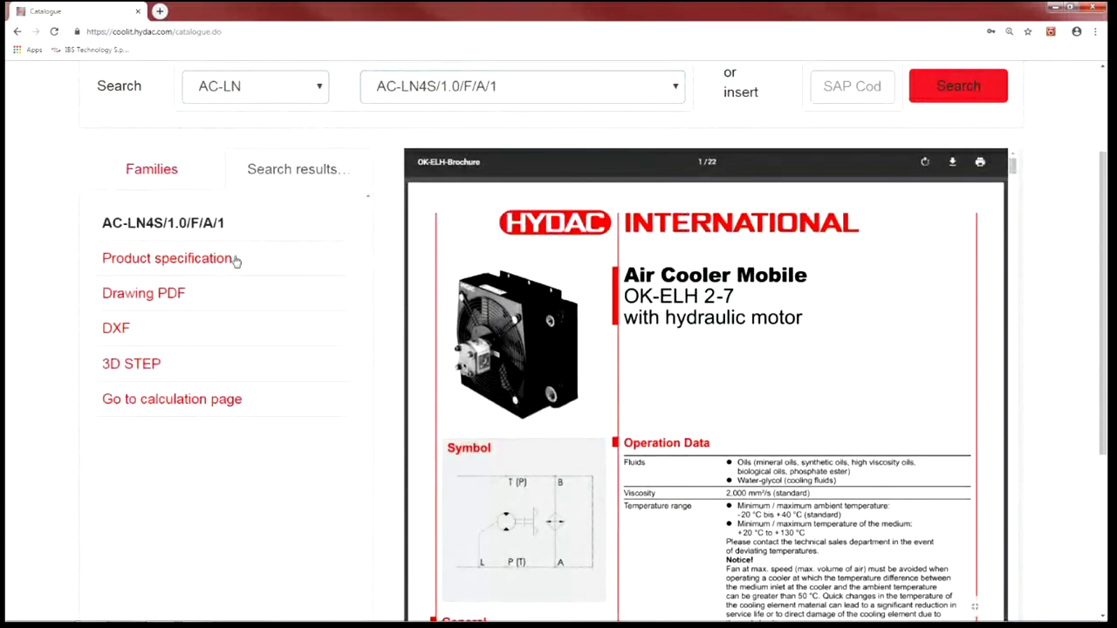
- Open the AC-LN4S/1.0/F/A/1 specification PDF, select its Code number, and reshow the families list
click(156, 260)
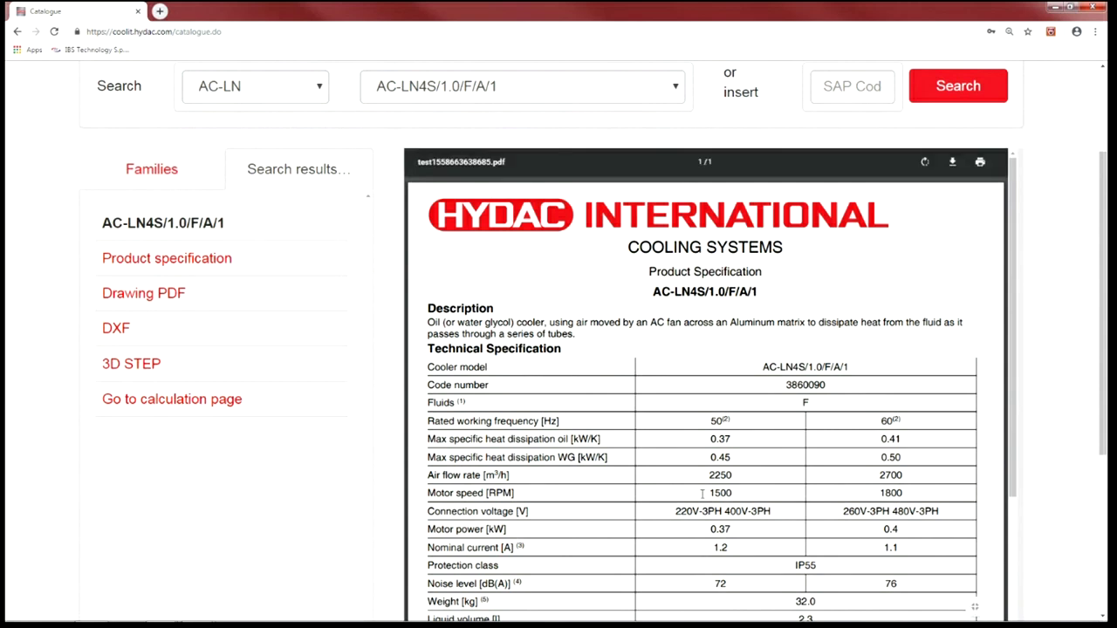
scroll(585, 462, down, 1)
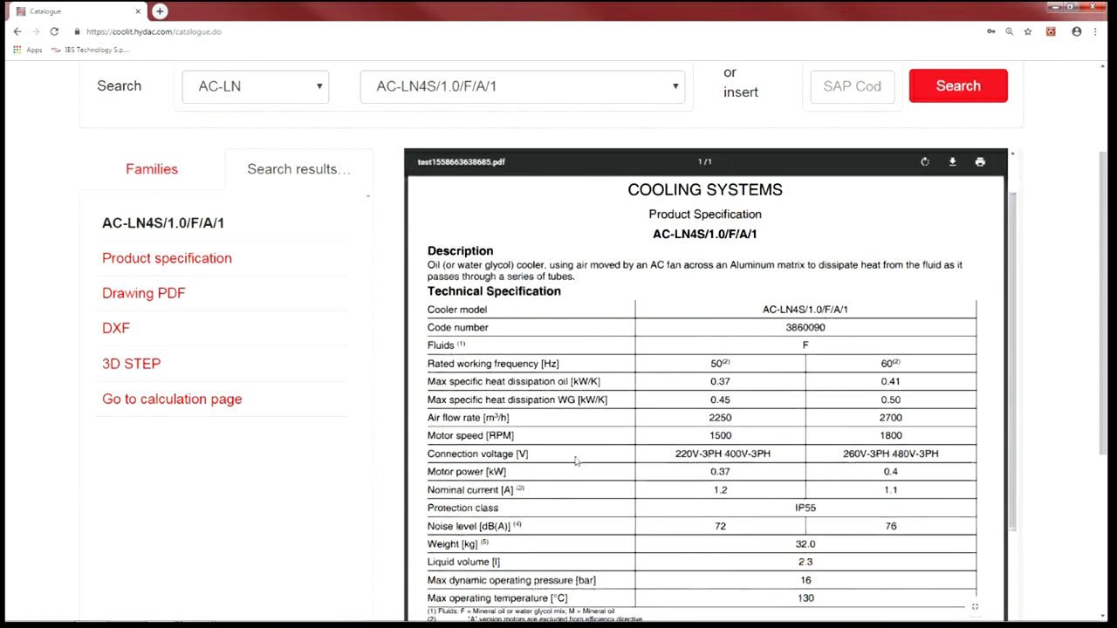
drag(427, 327, 850, 324)
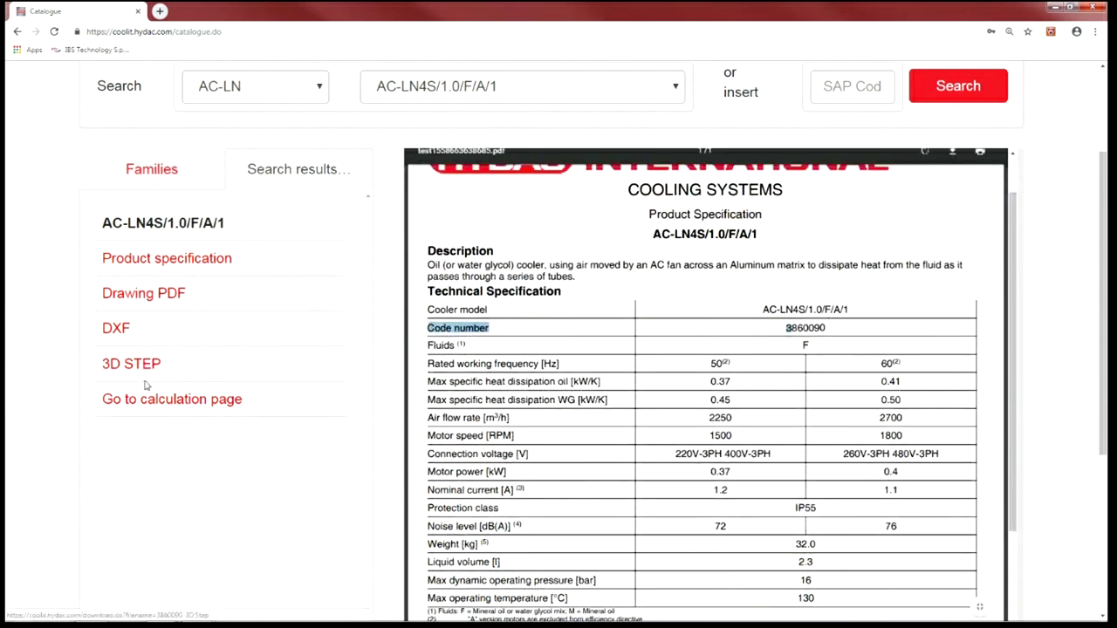
click(154, 171)
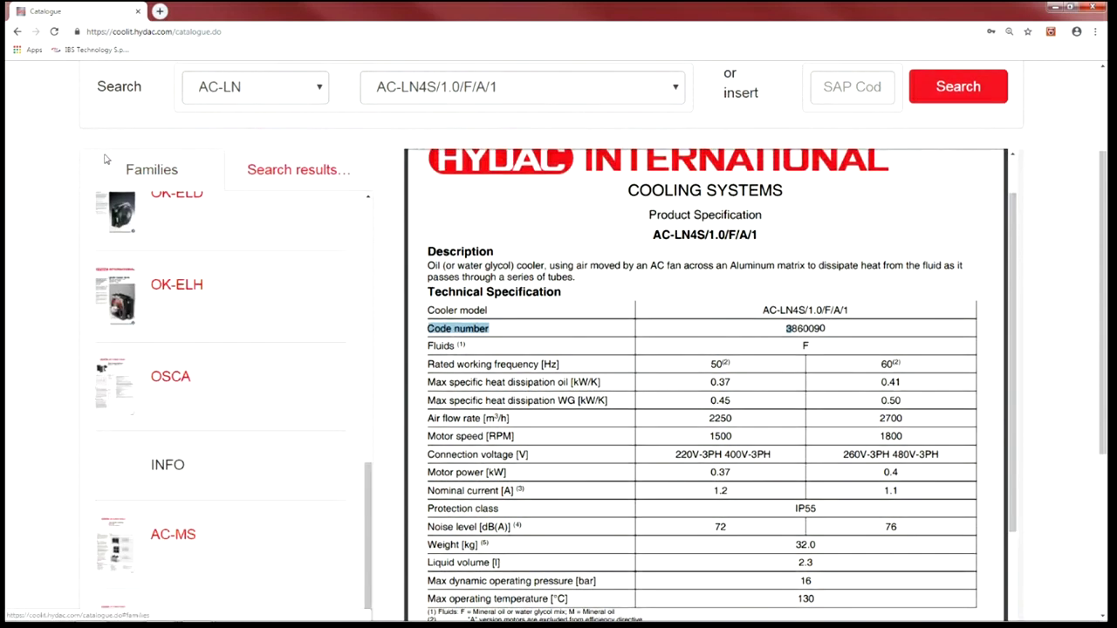
- Return to the dashboard and start Product config using the Wizard option
scroll(109, 192, up, 2)
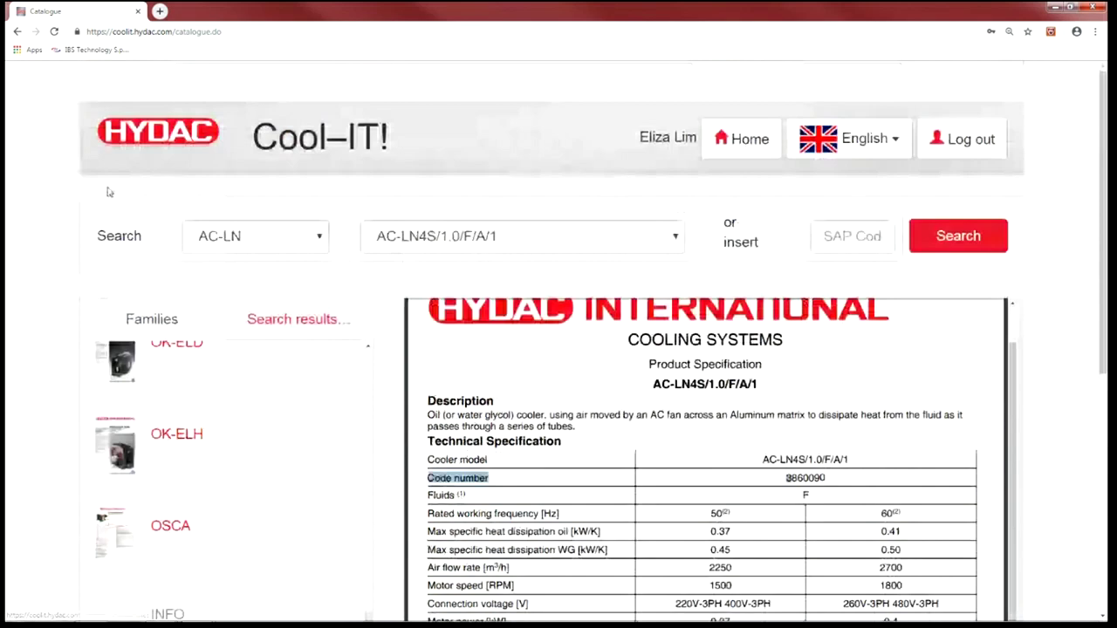
click(190, 133)
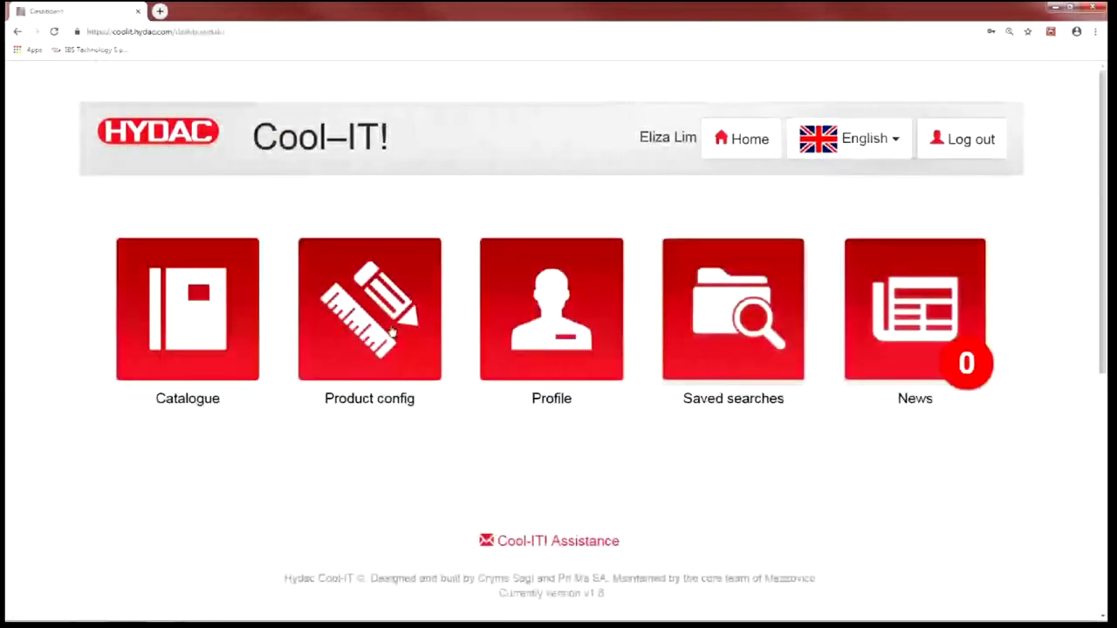
click(391, 332)
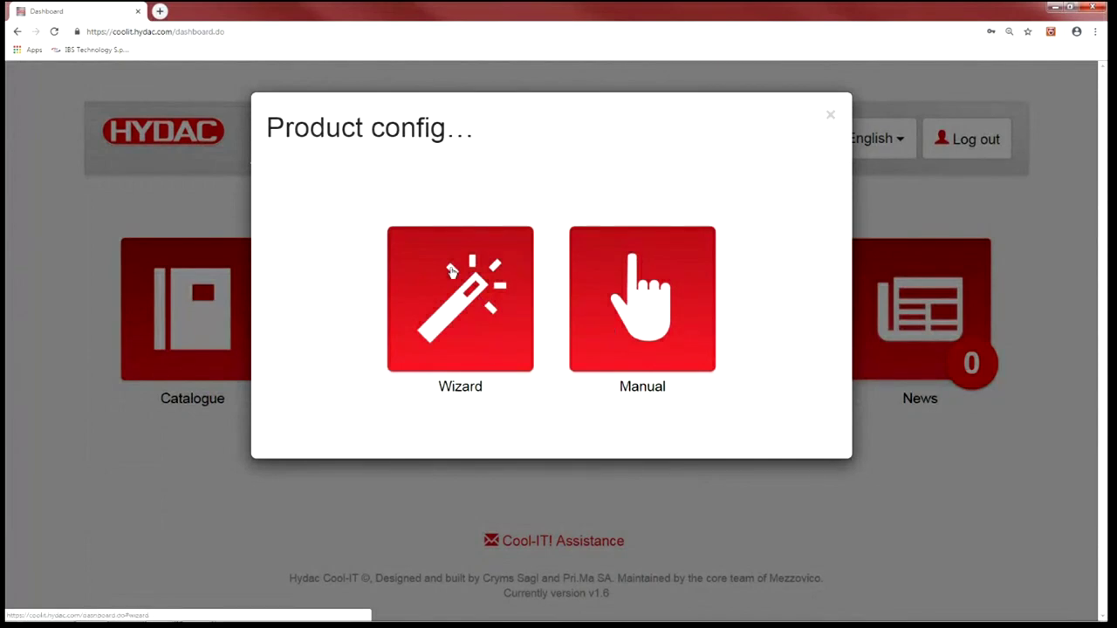
click(432, 255)
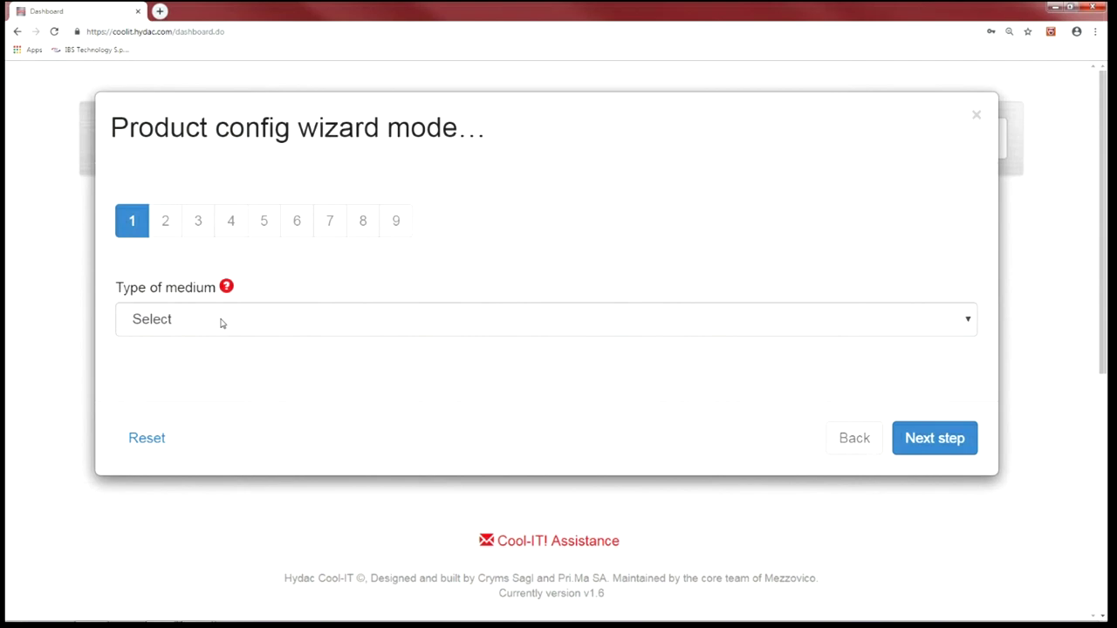
- Set the medium to Oil with grade ISO VG46 and go to step 2
click(221, 322)
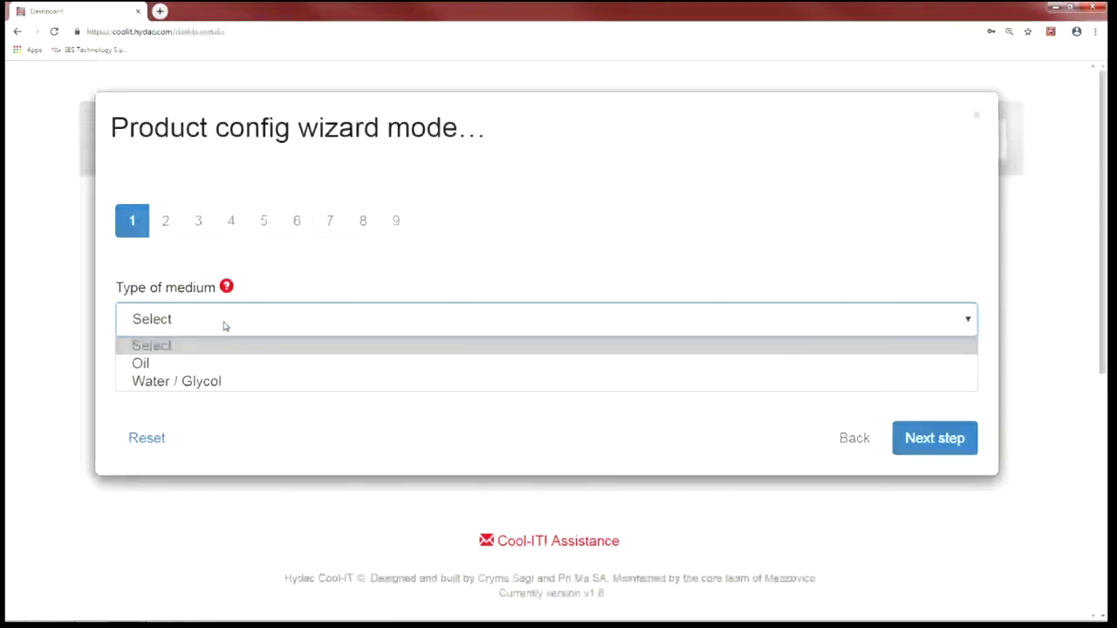
click(184, 363)
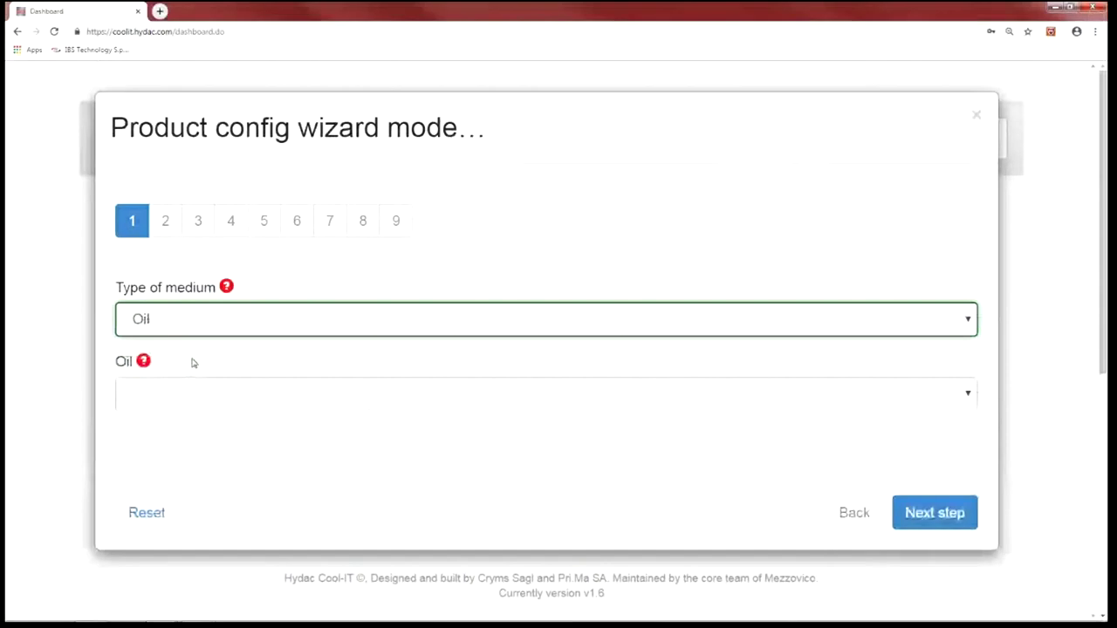
click(177, 398)
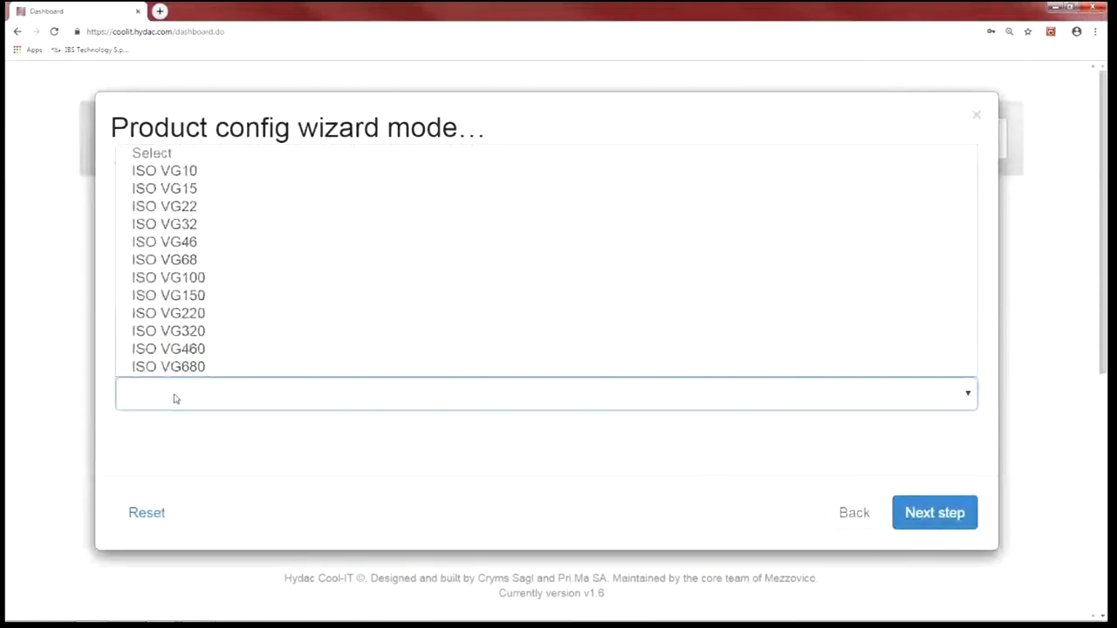
click(240, 244)
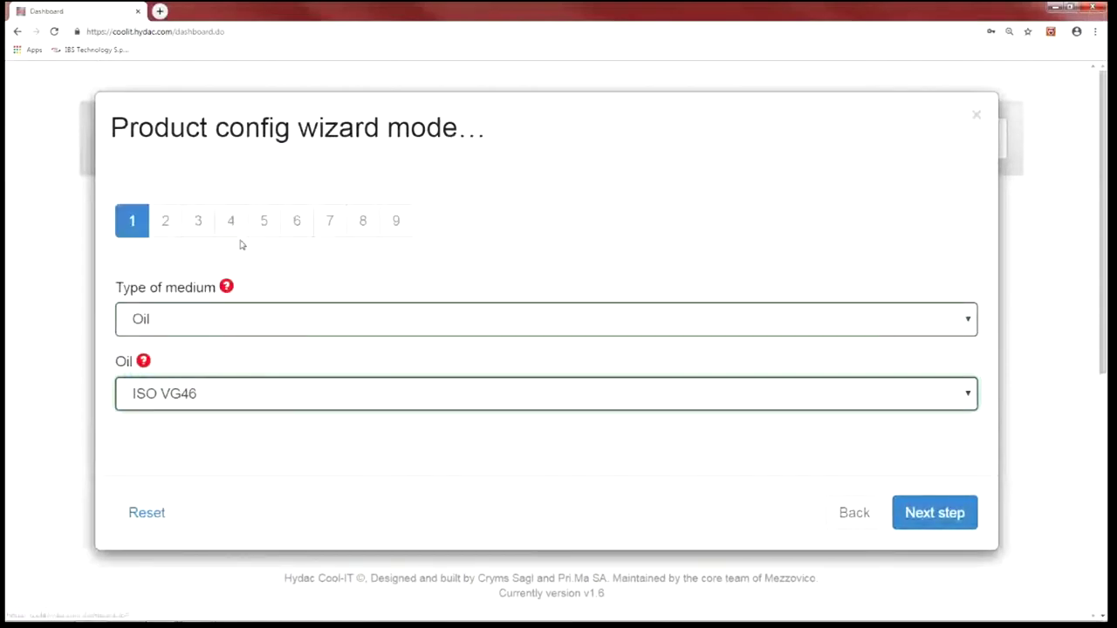
click(936, 513)
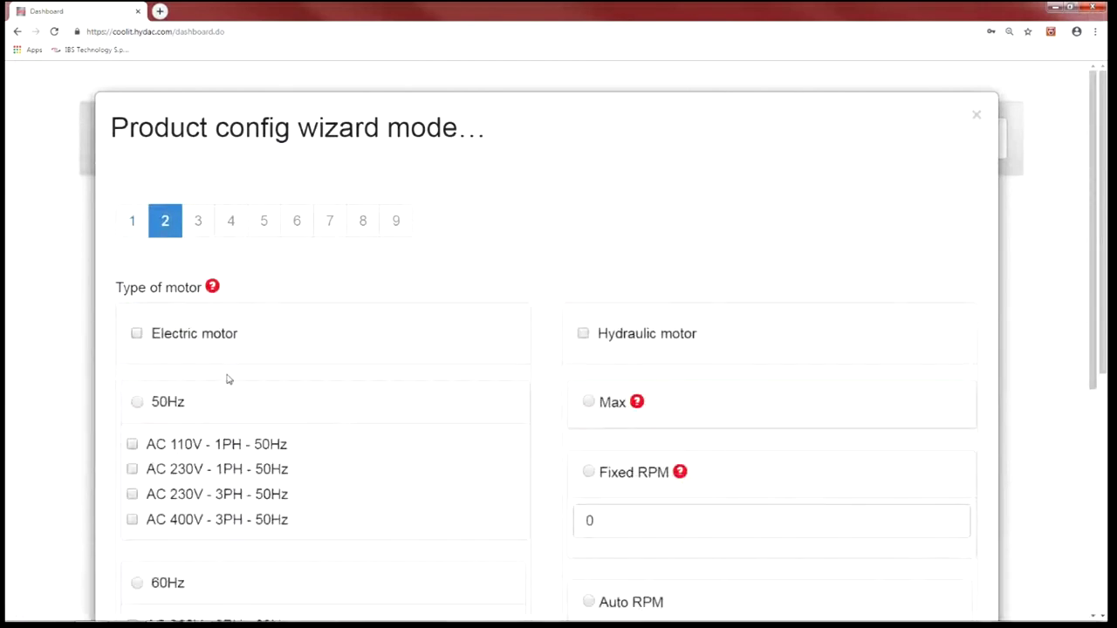
- Choose a 50Hz electric motor with all four AC voltages and advance to liquid flow
scroll(302, 387, down, 2)
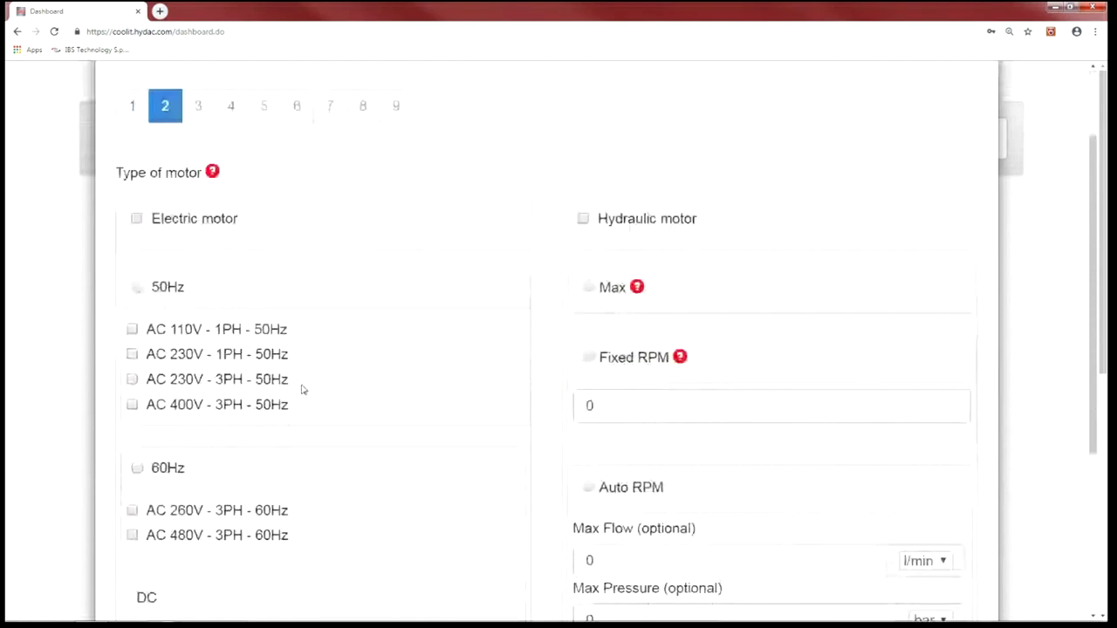
scroll(305, 402, down, 1)
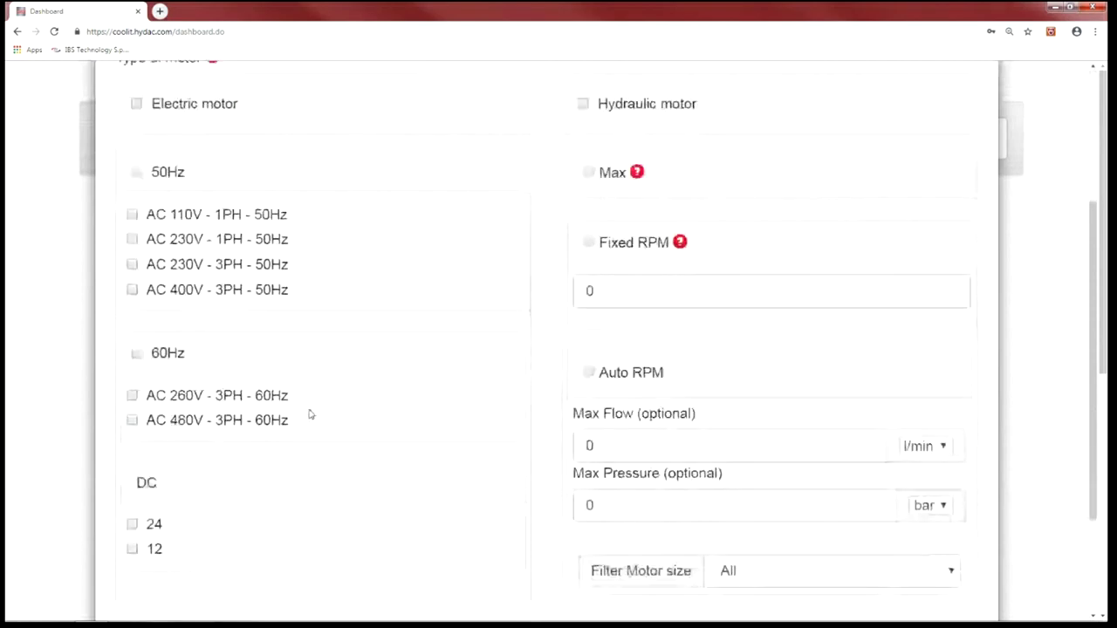
scroll(366, 381, down, 1)
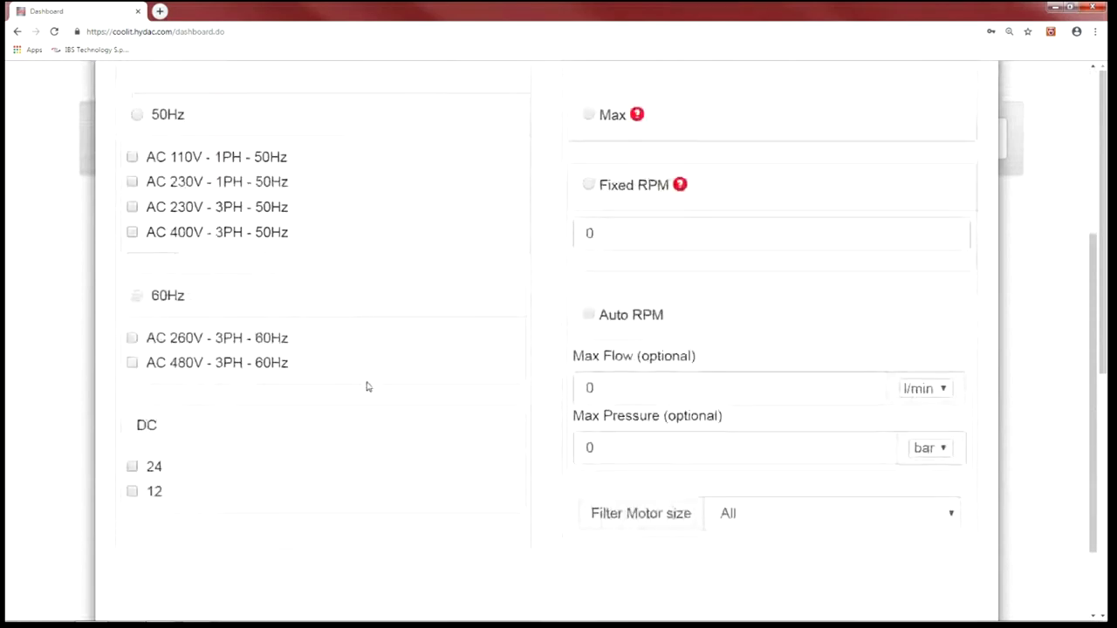
scroll(366, 386, up, 2)
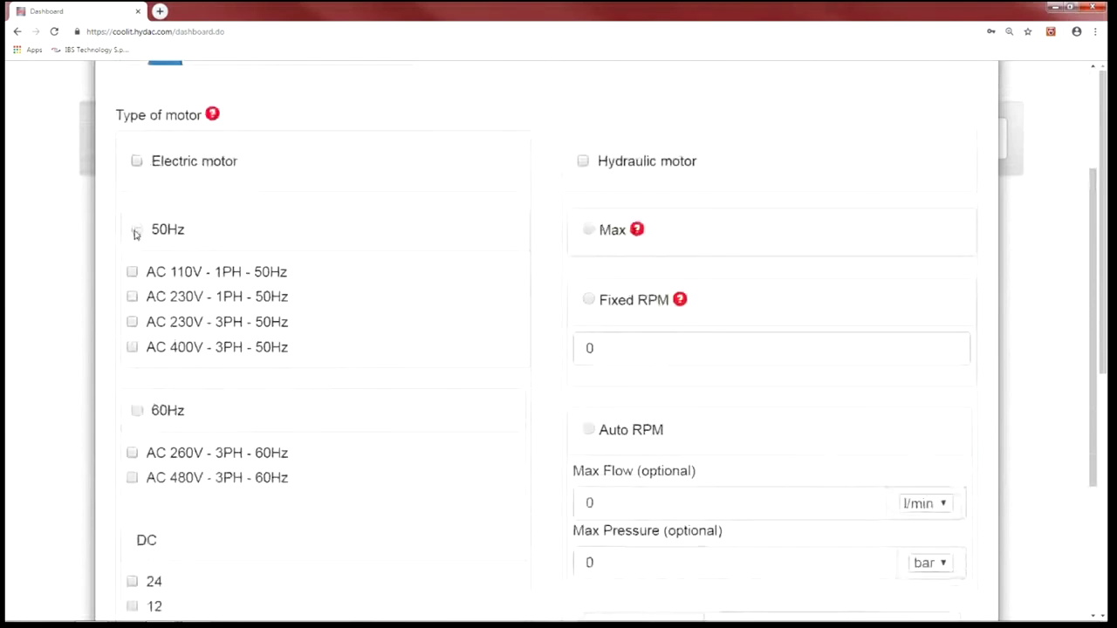
click(137, 228)
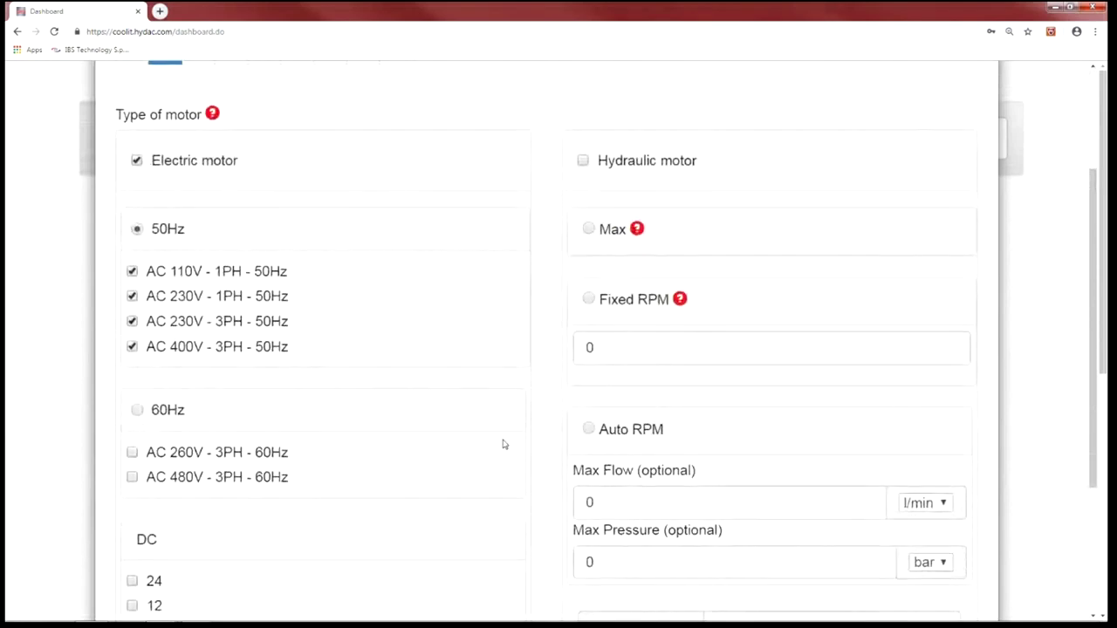
scroll(508, 446, down, 2)
scroll(905, 602, down, 2)
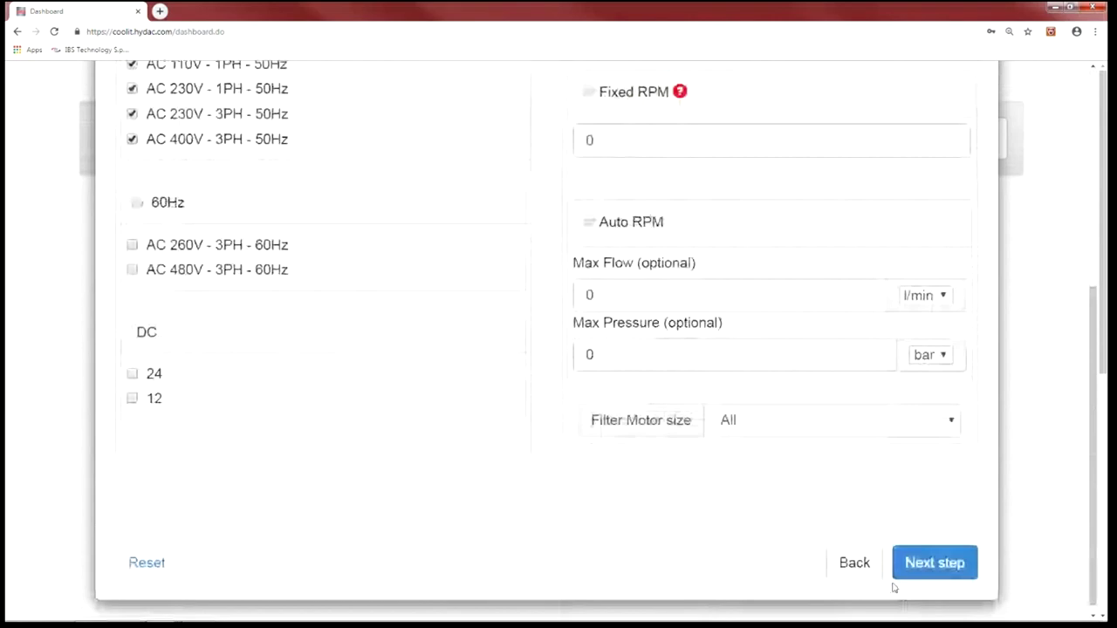
click(931, 555)
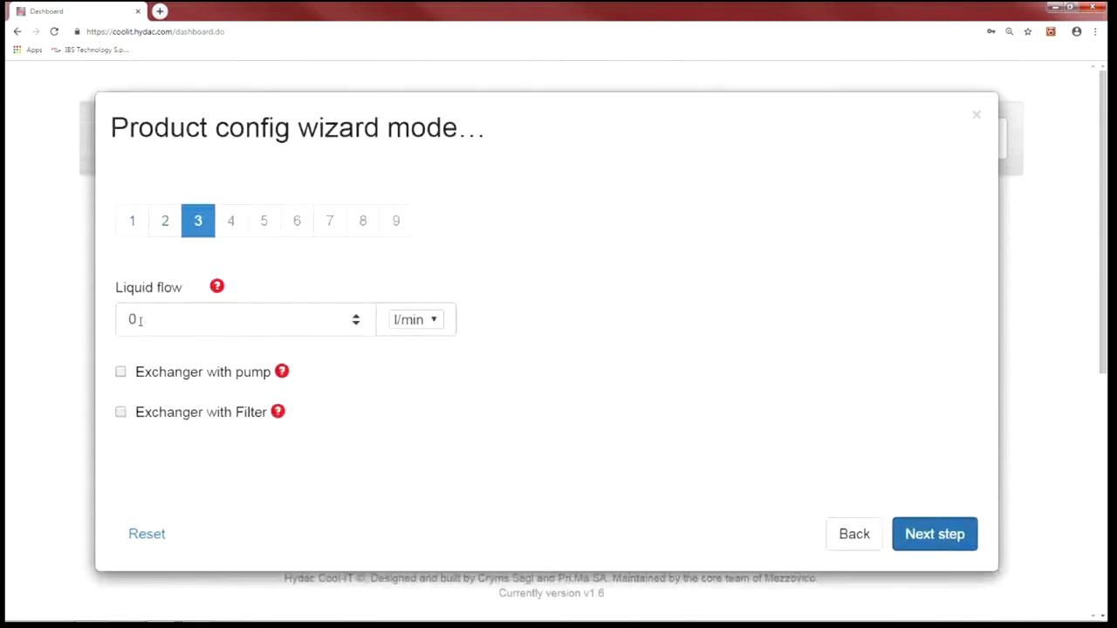
- Replace the liquid flow value with 21 l/min
click(139, 320)
drag(139, 320, 110, 319)
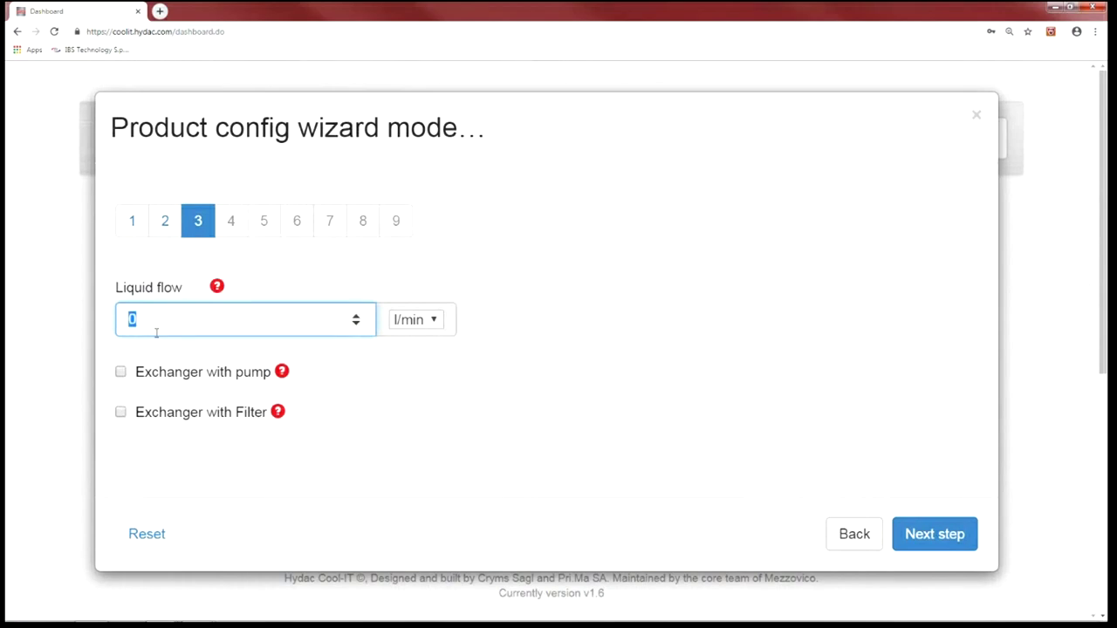
text(21)
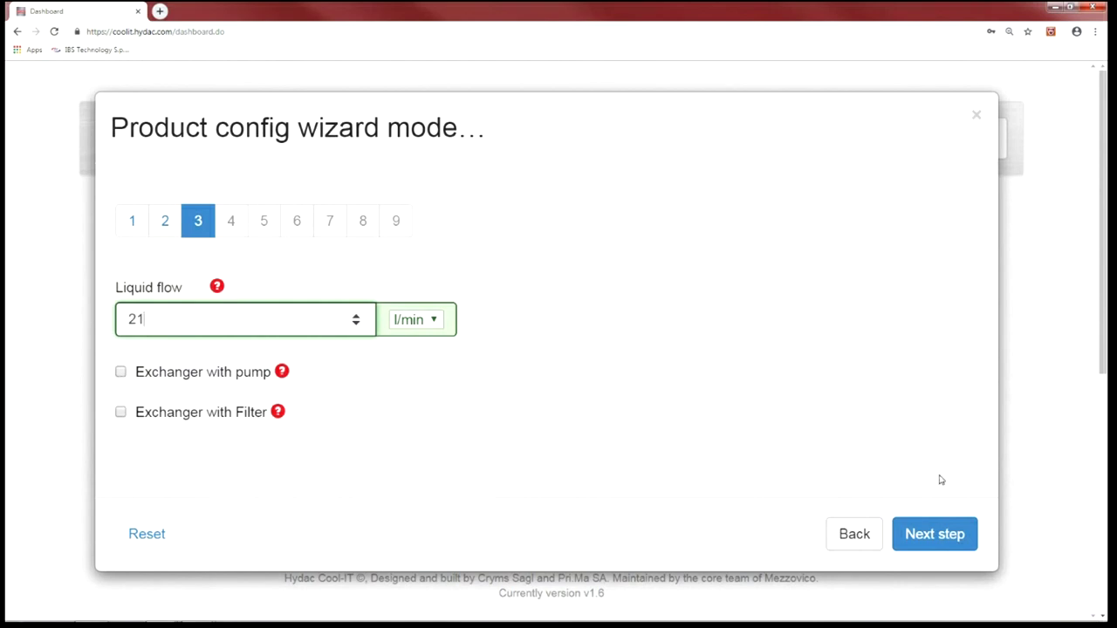
- On the temperature limits step, enter 60 °C max inlet liquid and 45 °C max ambient
click(926, 535)
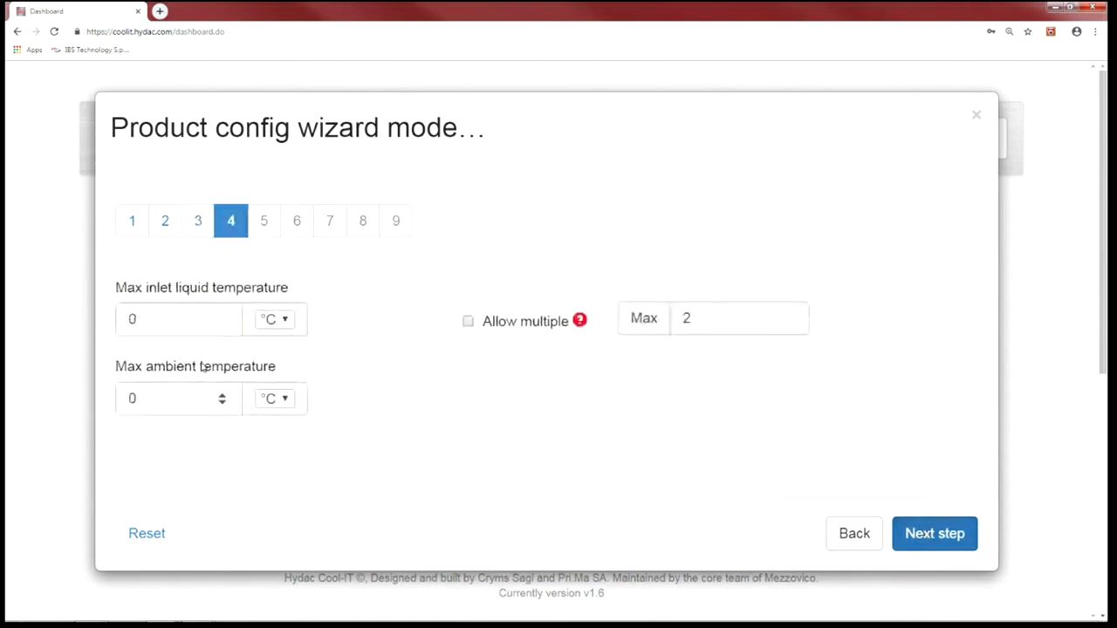
double_click(146, 322)
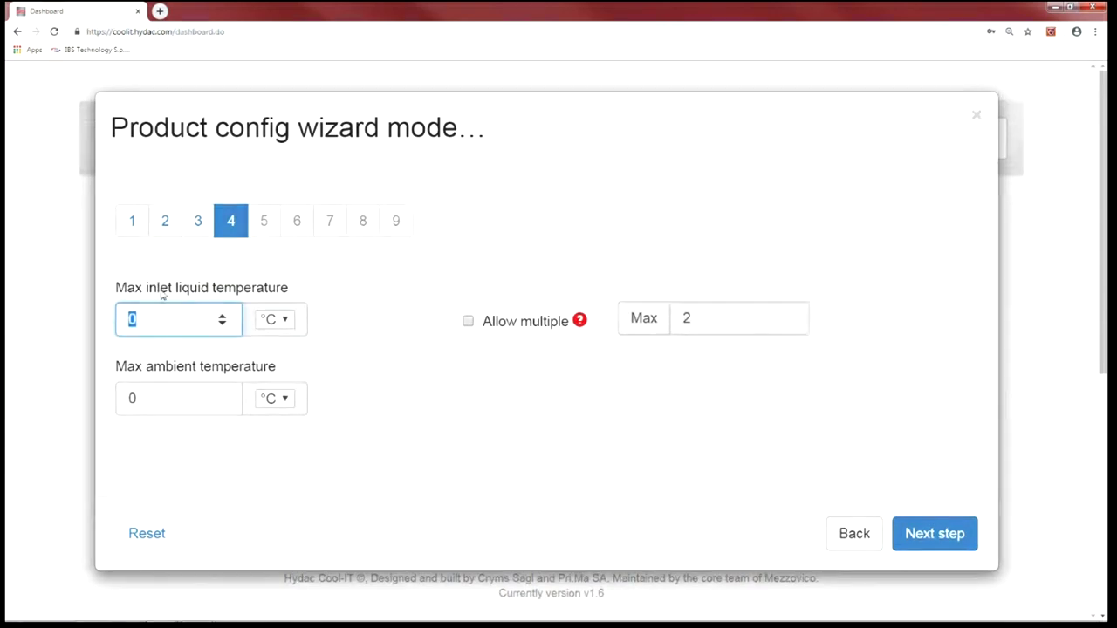
click(288, 293)
click(288, 292)
text(60)
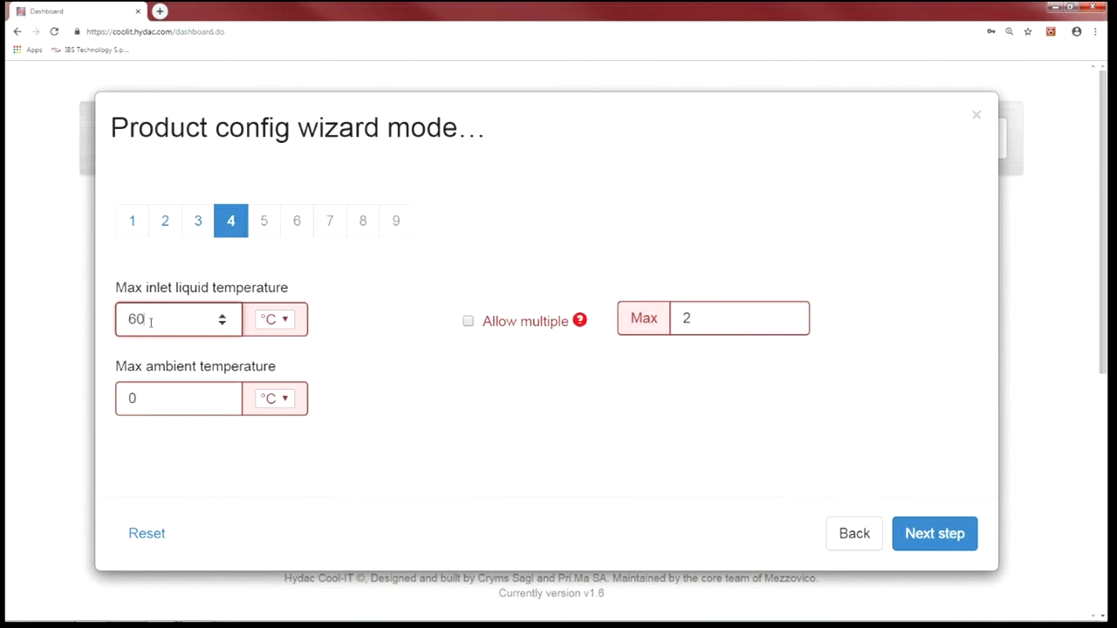
click(139, 399)
double_click(136, 399)
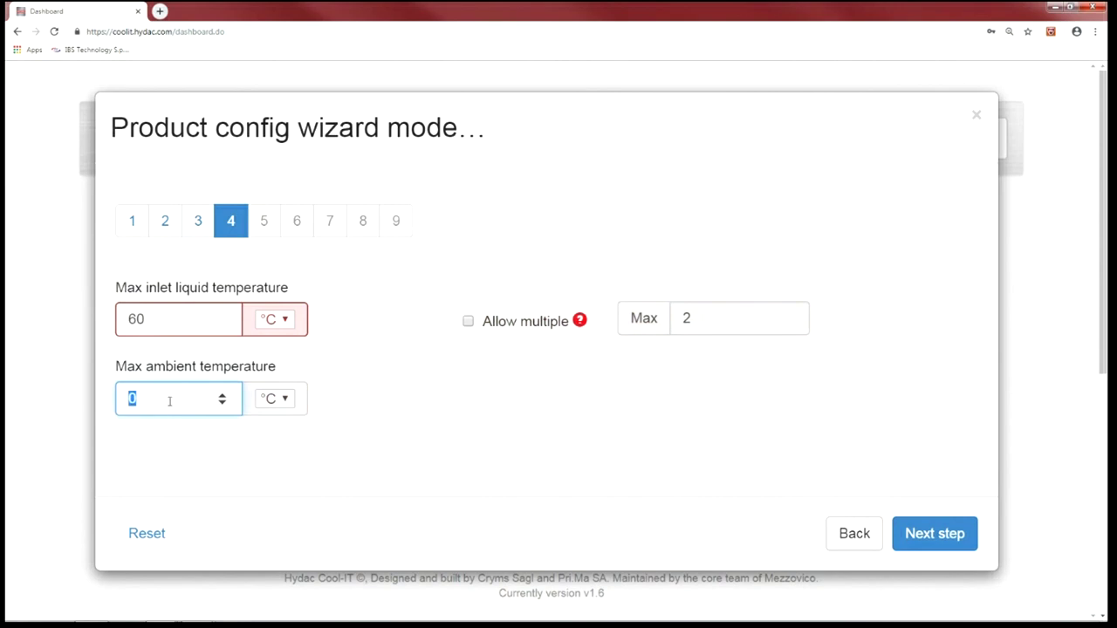
text(45)
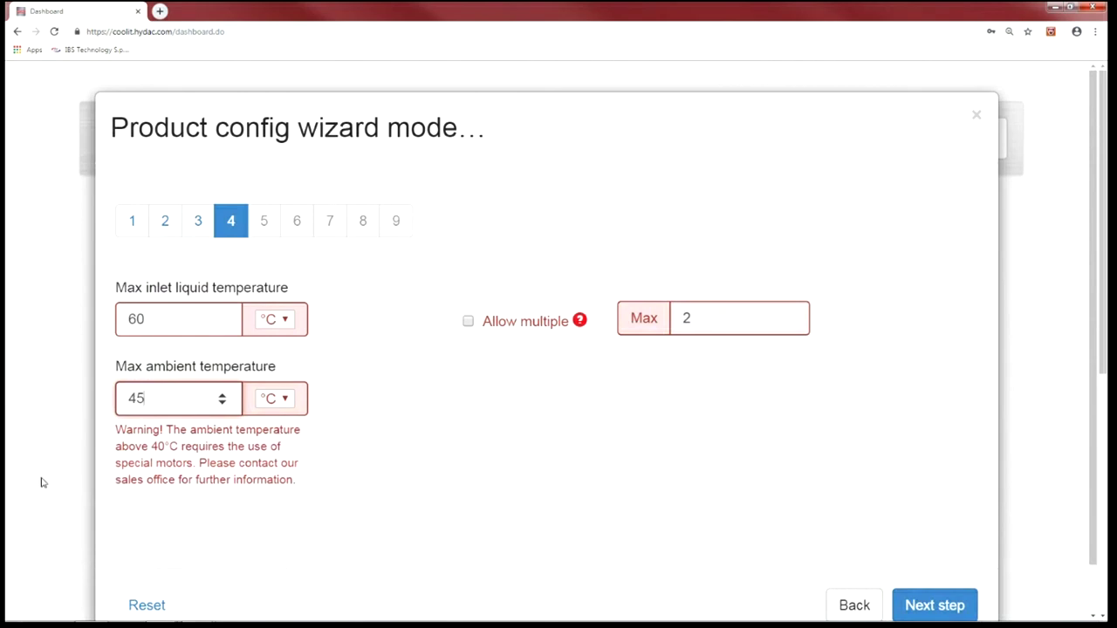
- Change the multiple-coolers Max value to 8, leaving Allow multiple unticked
scroll(423, 388, down, 1)
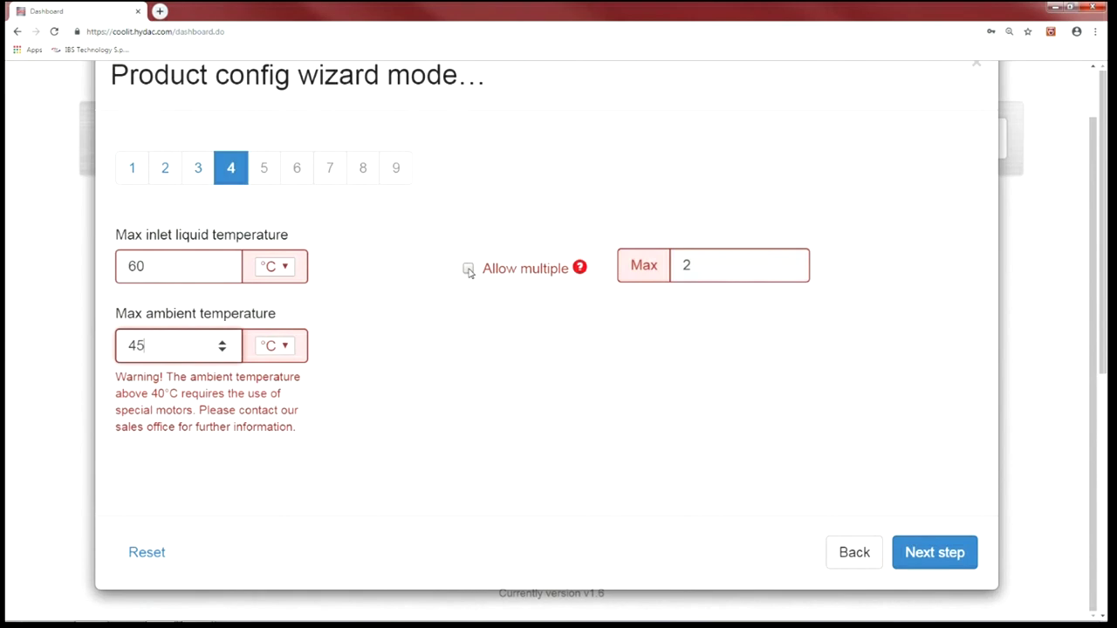
click(469, 269)
double_click(686, 266)
text(8)
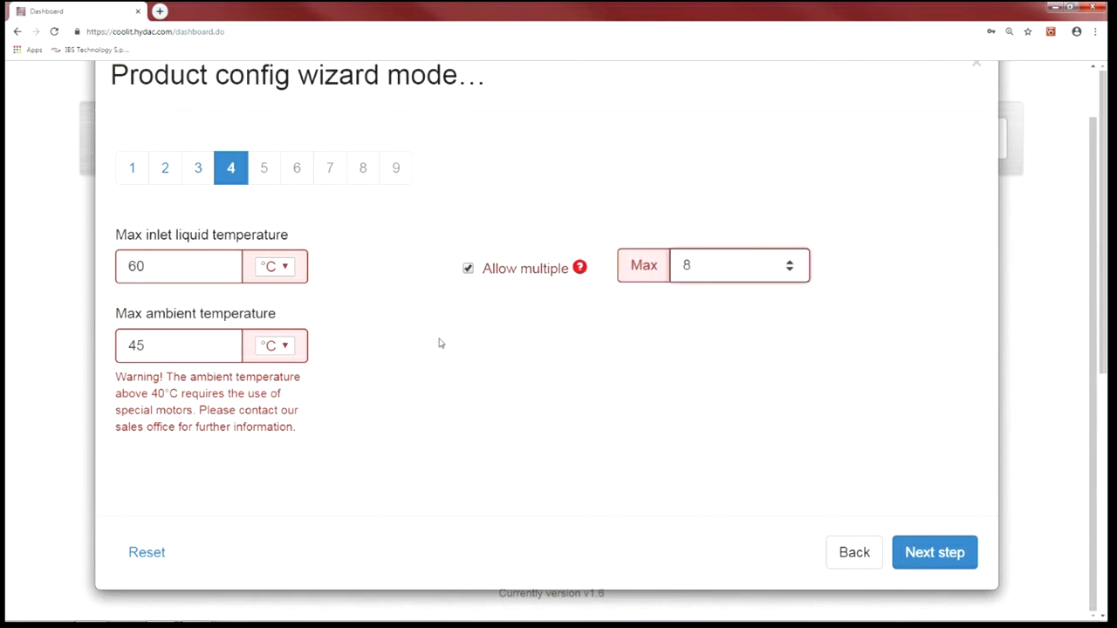
click(467, 273)
click(468, 269)
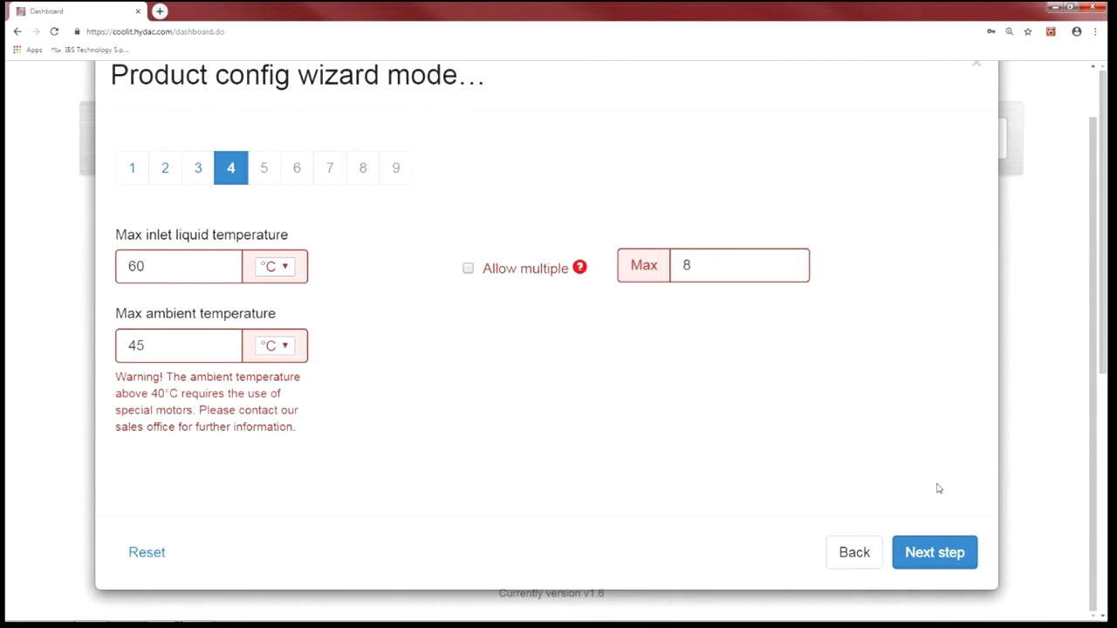
- On the power step, enter 2.3 kW as the power value
click(945, 557)
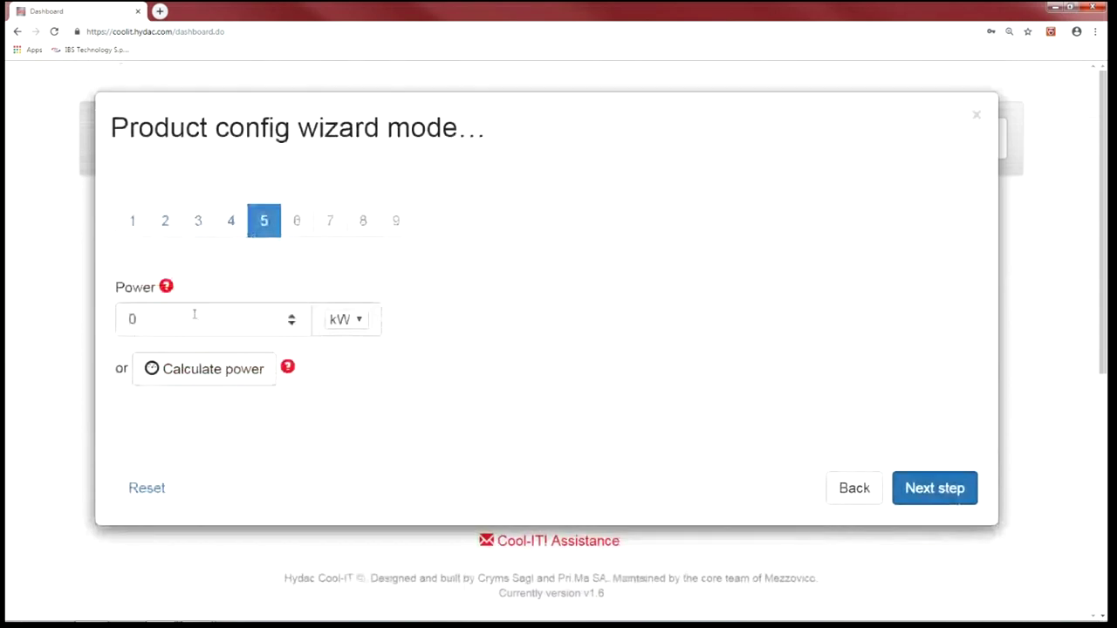
drag(142, 319, 108, 317)
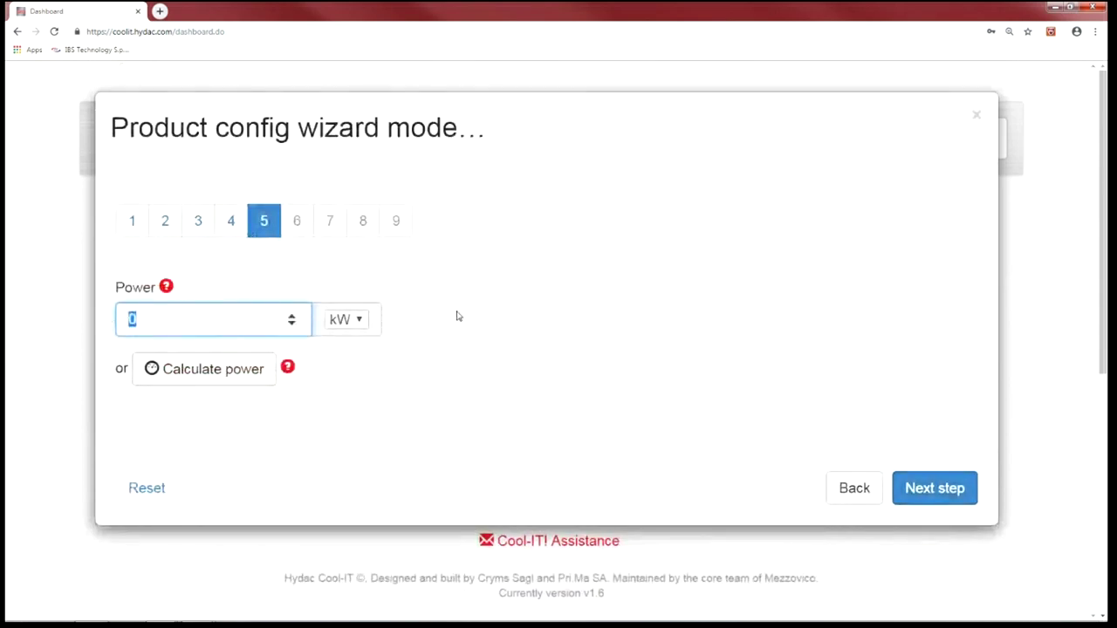
click(412, 328)
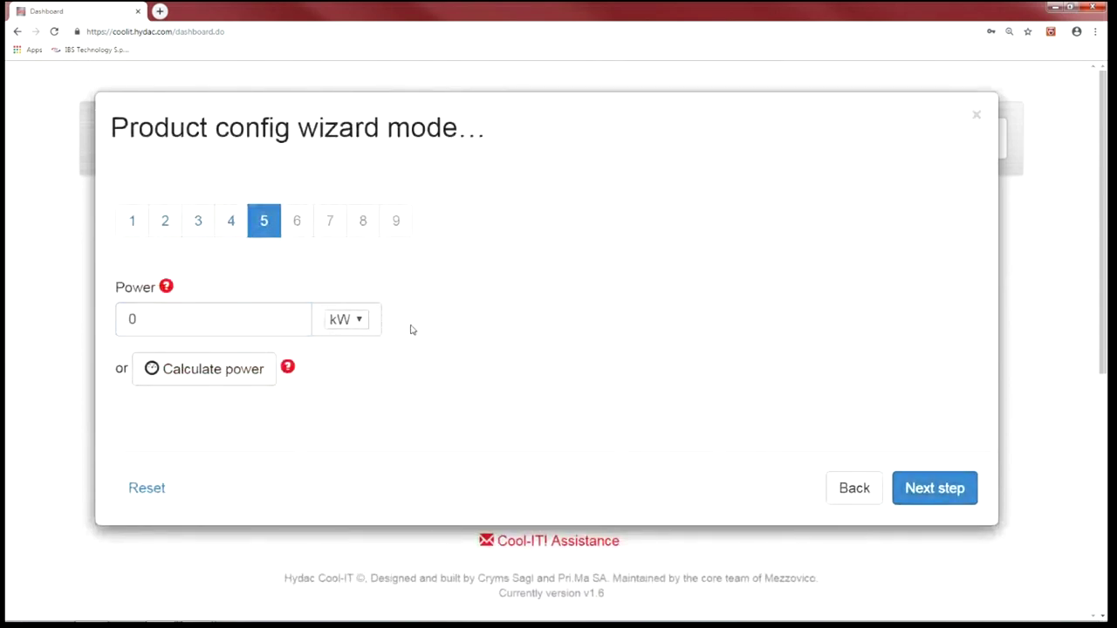
click(160, 324)
drag(144, 318, 125, 318)
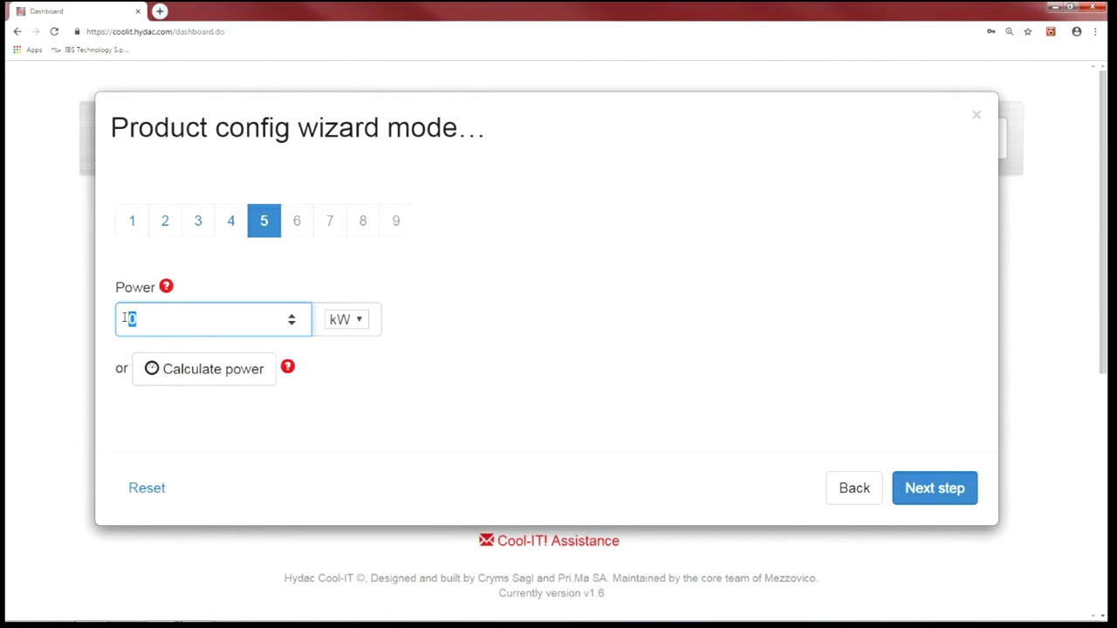
text(2.3)
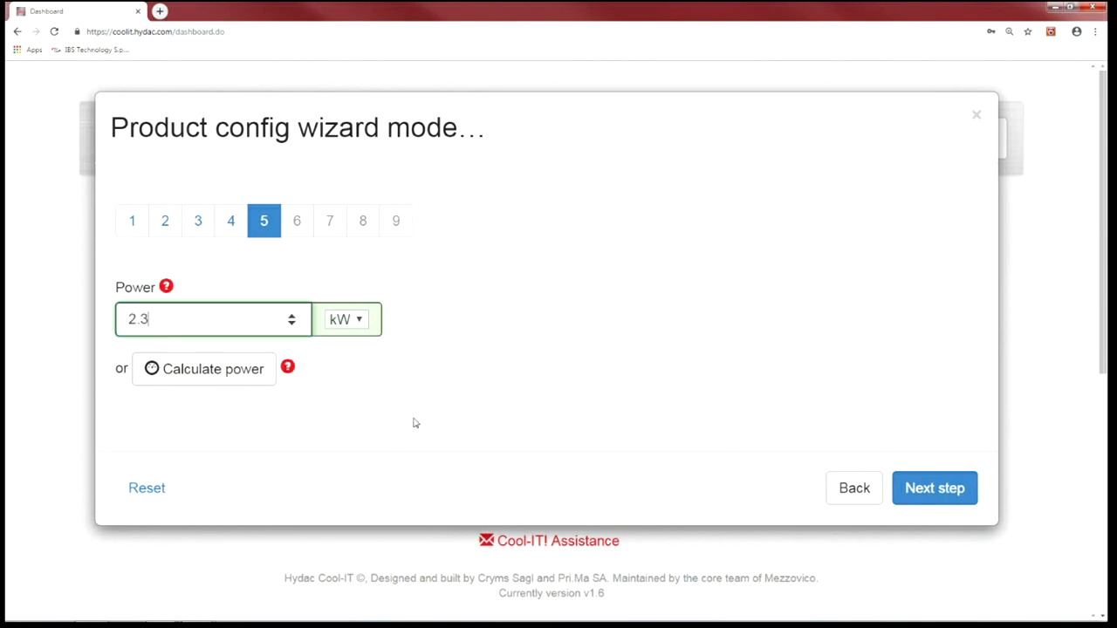
- Choose Existing Cooler as the power calculation method
click(229, 381)
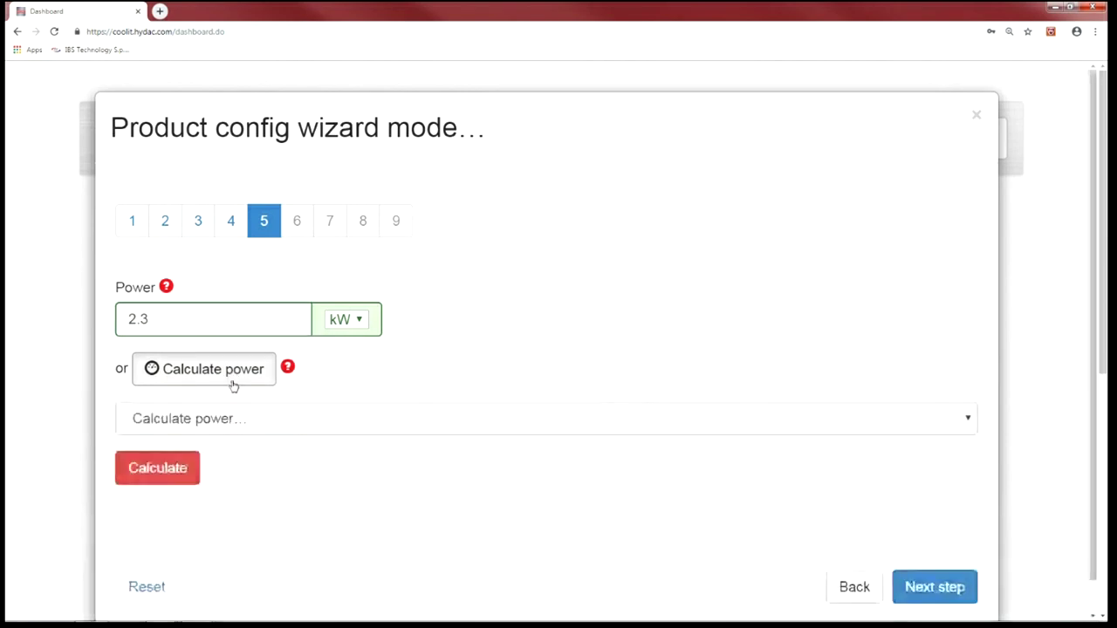
click(292, 422)
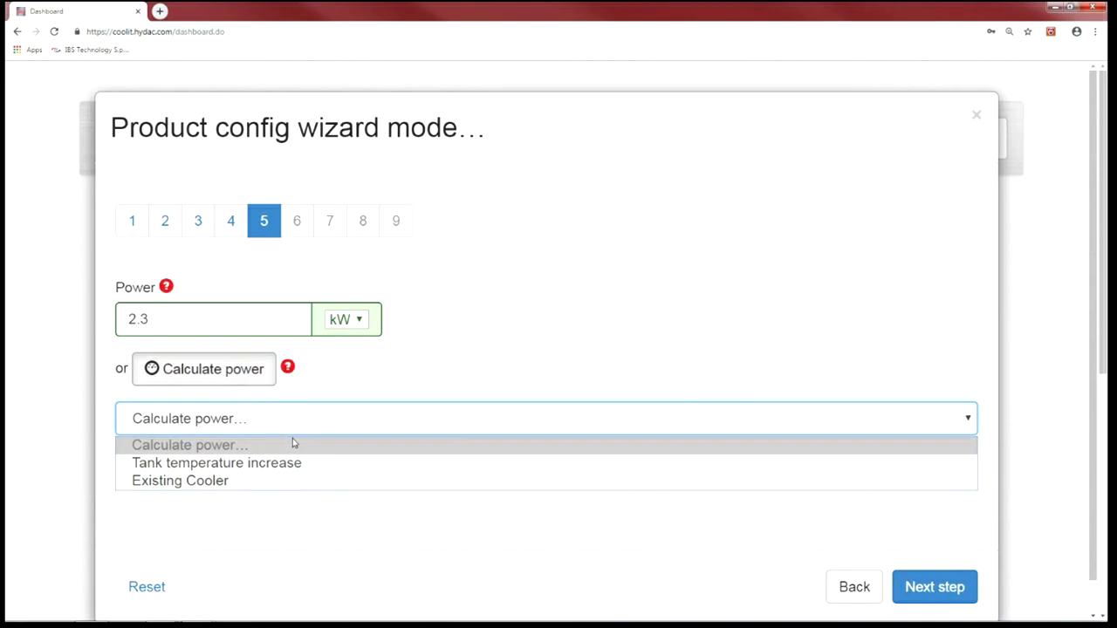
click(278, 485)
scroll(374, 463, down, 2)
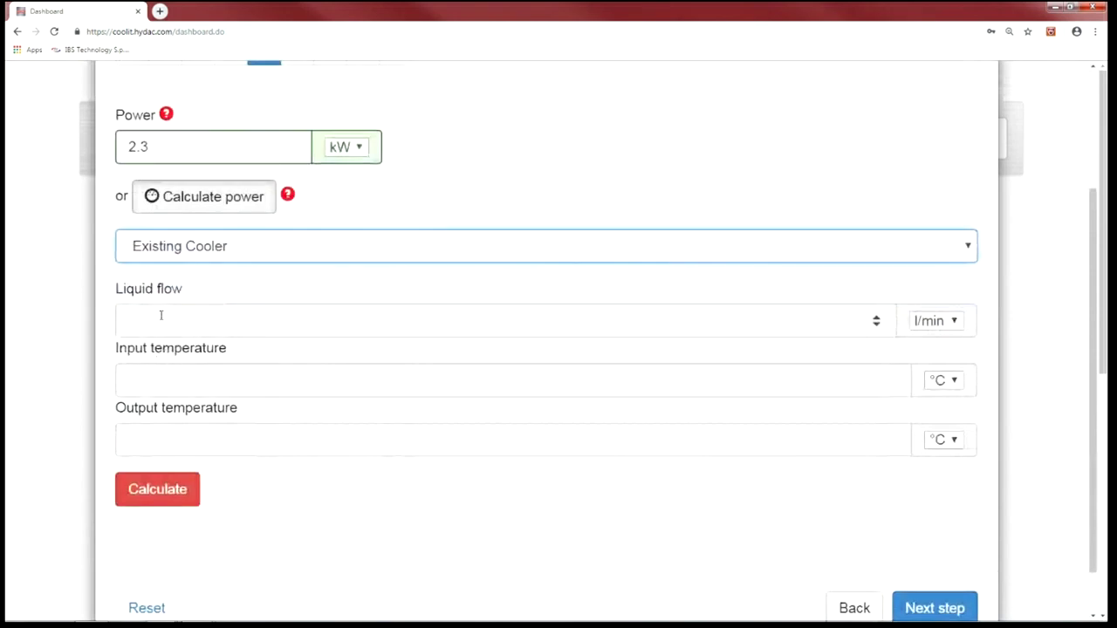
- Calculate power from 21 l/min, 60 °C input and 50 °C output, then edit the power value
click(157, 322)
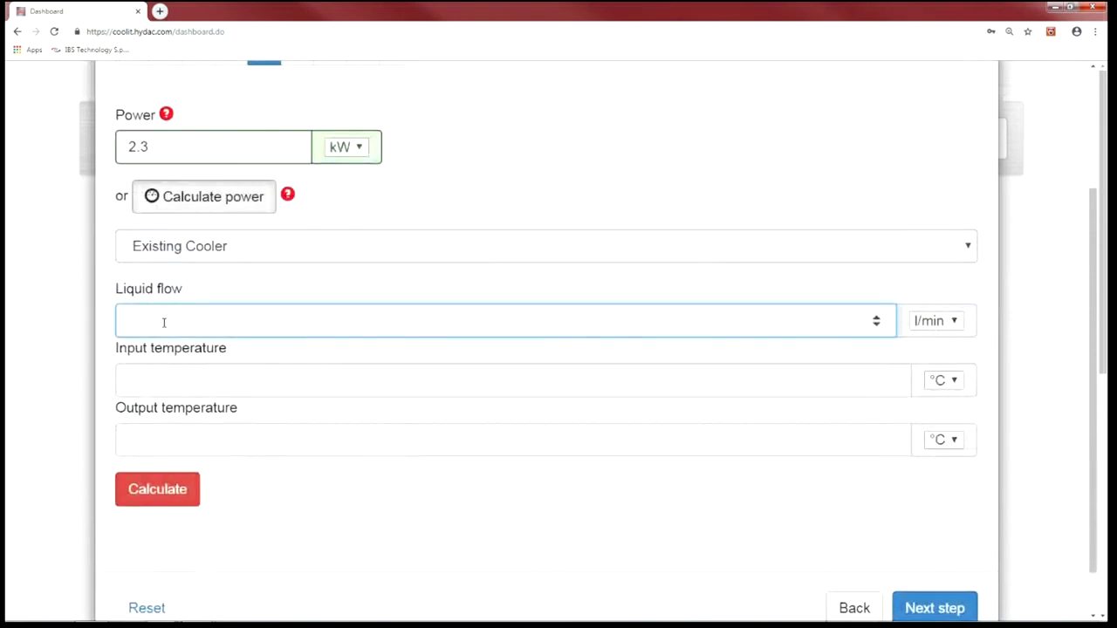
text(21)
click(147, 385)
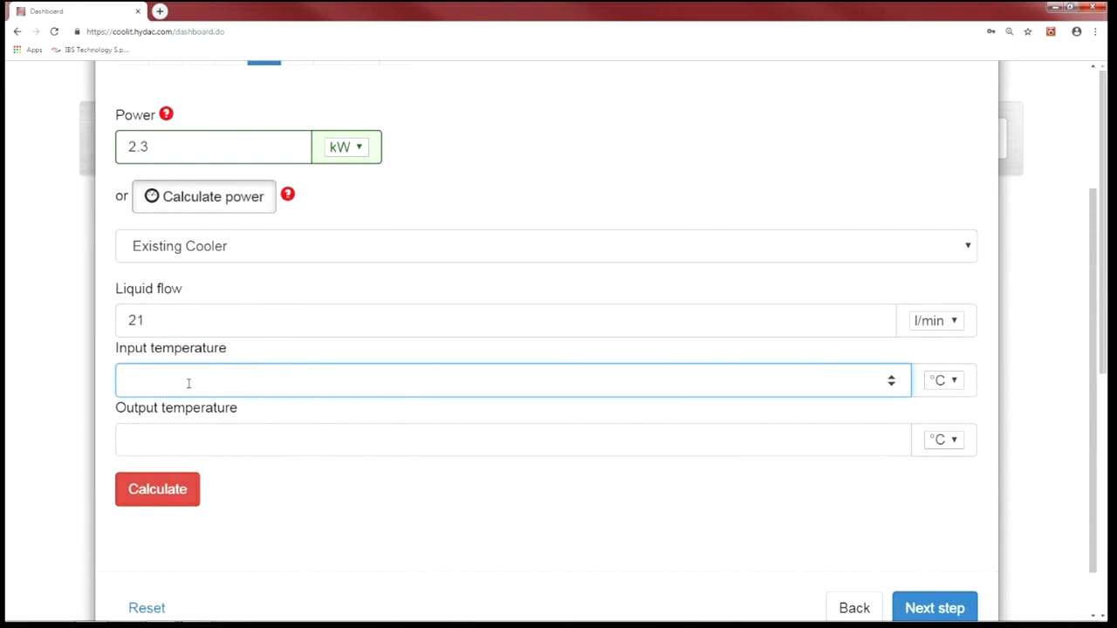
text(60)
click(165, 429)
text(50)
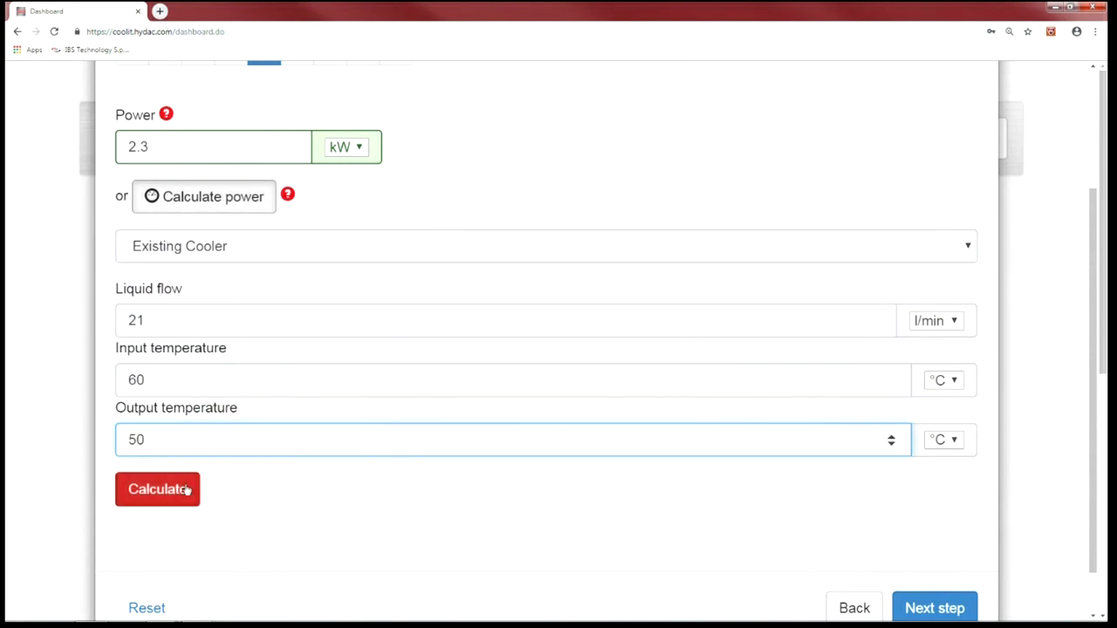
click(175, 487)
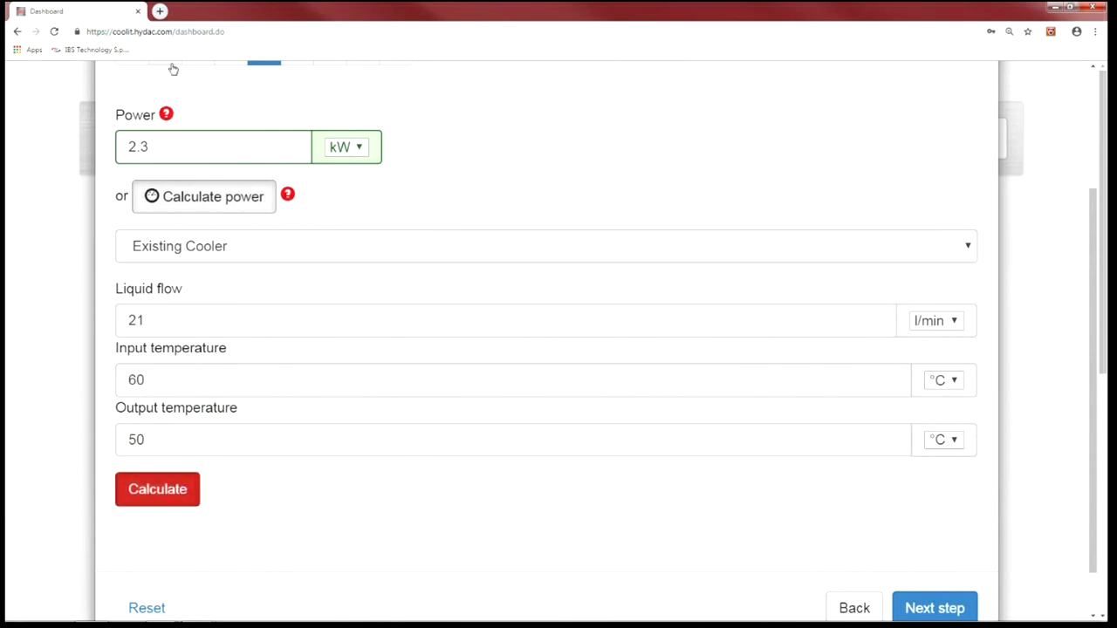
drag(133, 147, 125, 146)
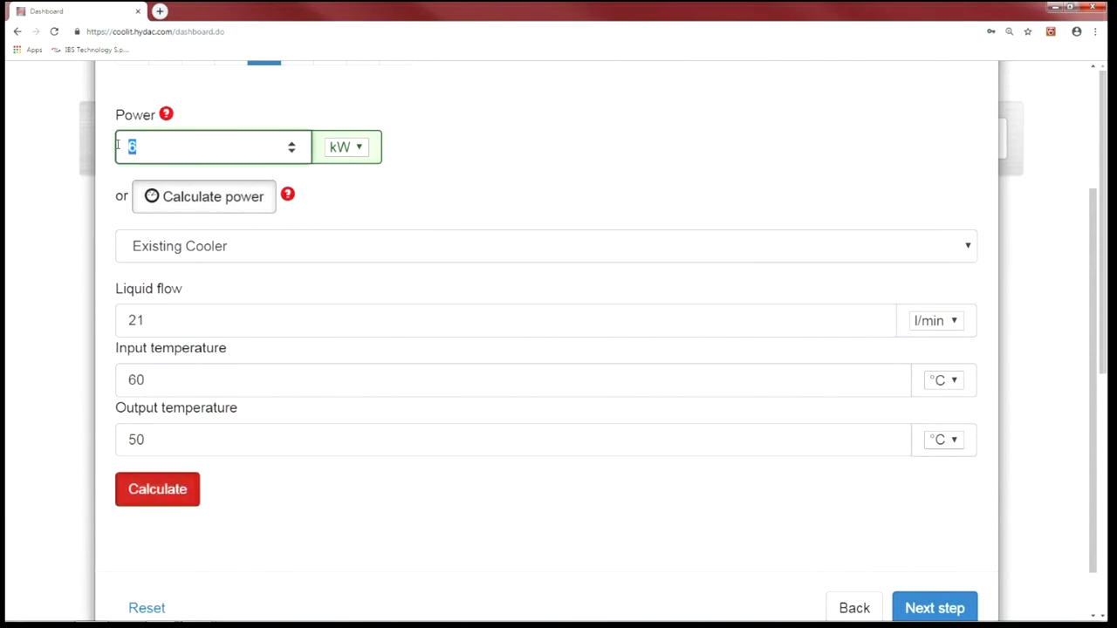
text(2.3)
- Keep Panel Cut fins, 0 altitude and the open circuit through to wizard step 9
click(931, 608)
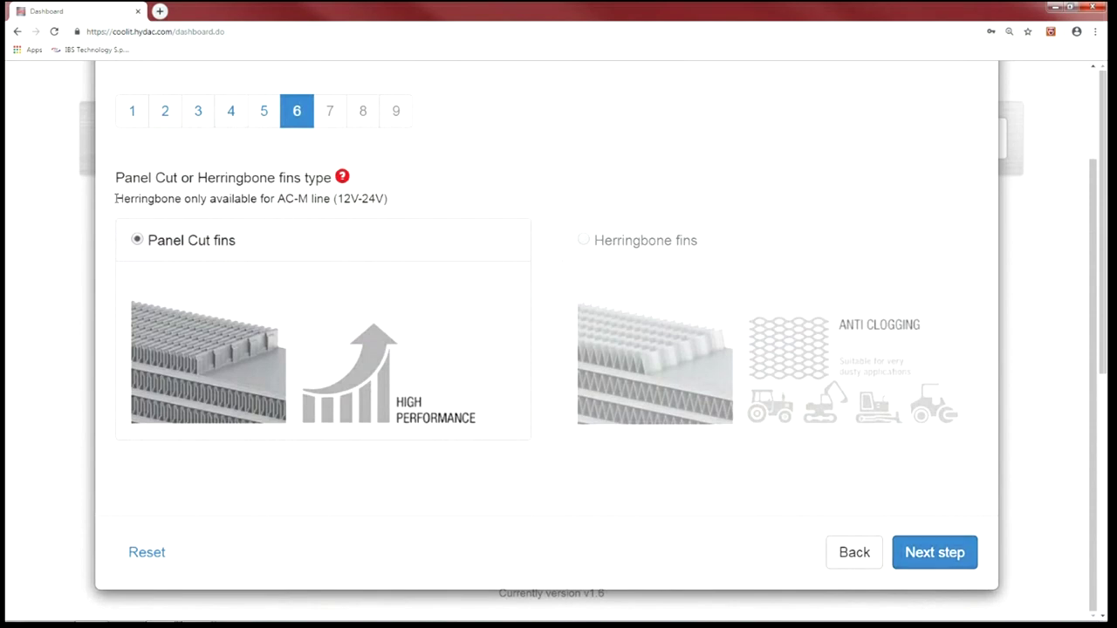
drag(117, 198, 333, 199)
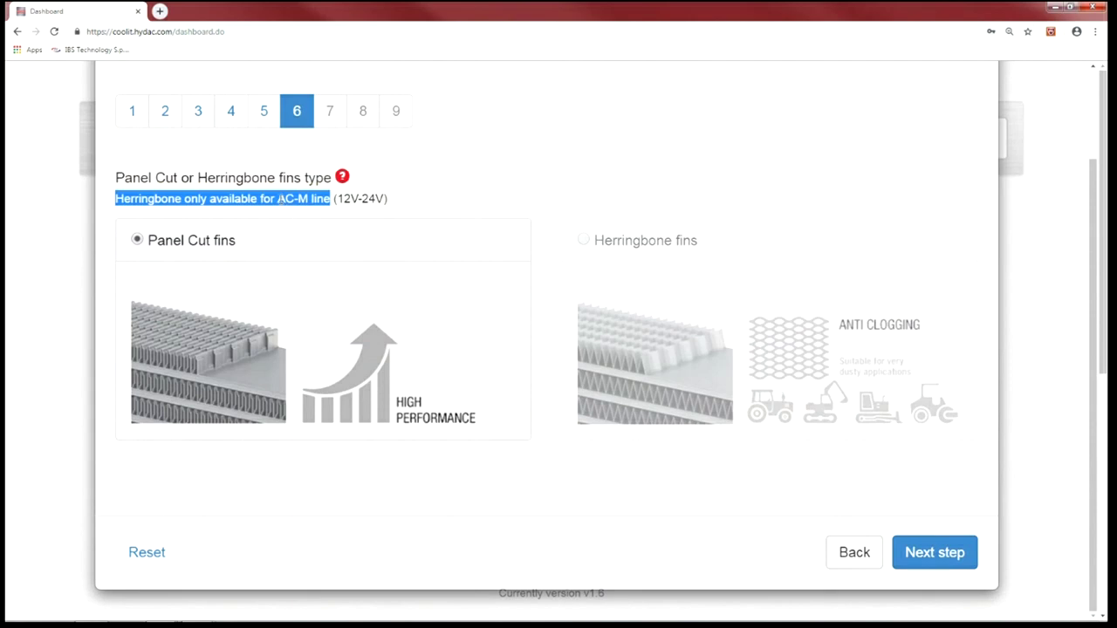
click(319, 200)
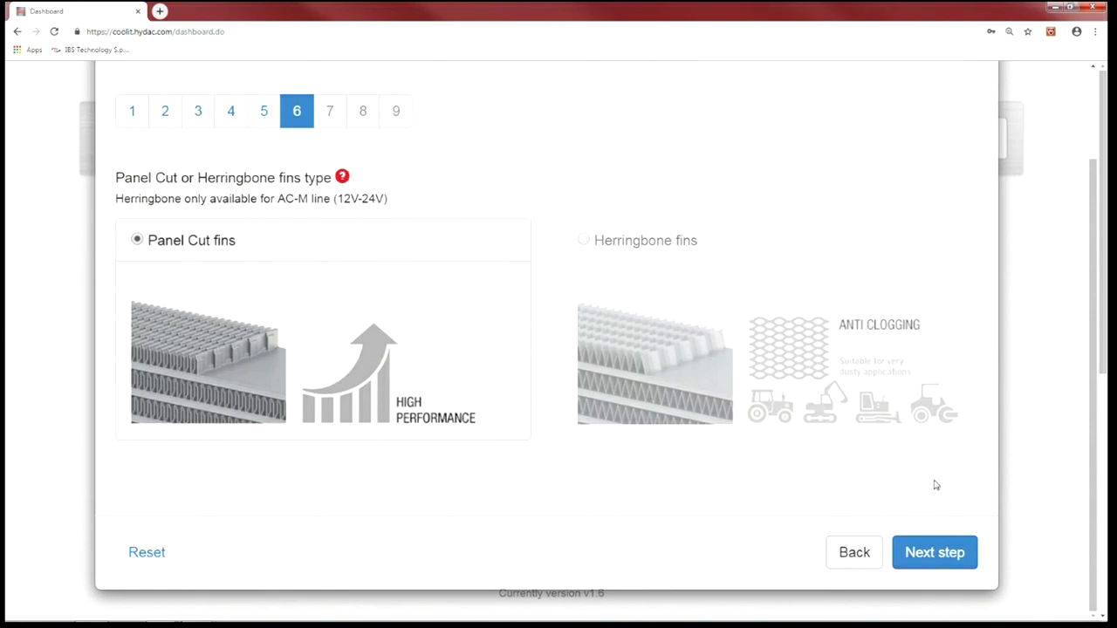
click(935, 553)
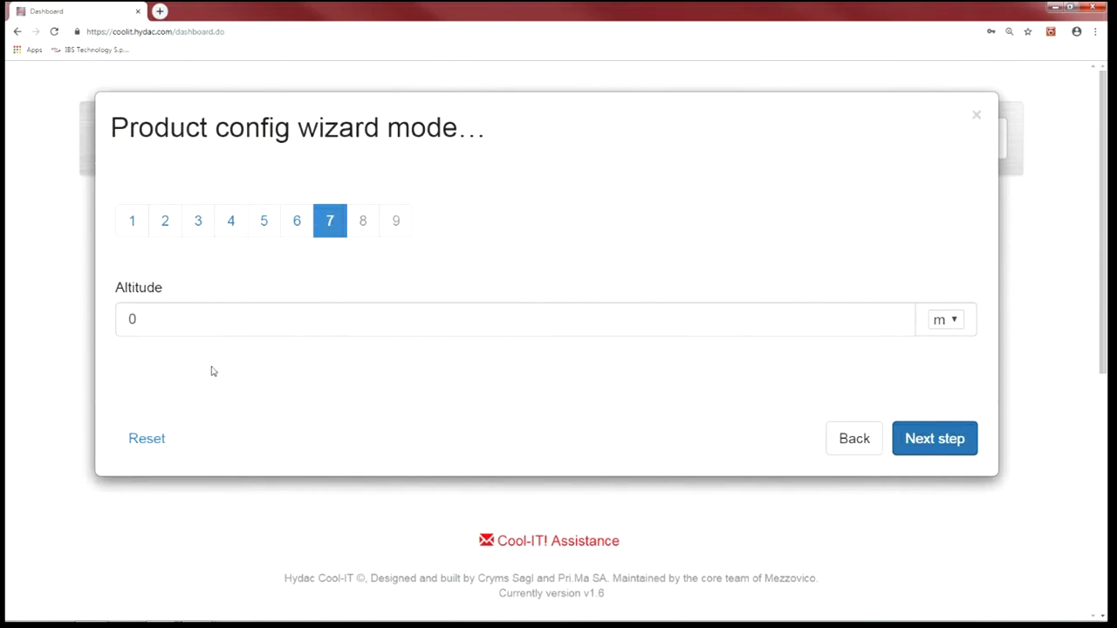
click(941, 439)
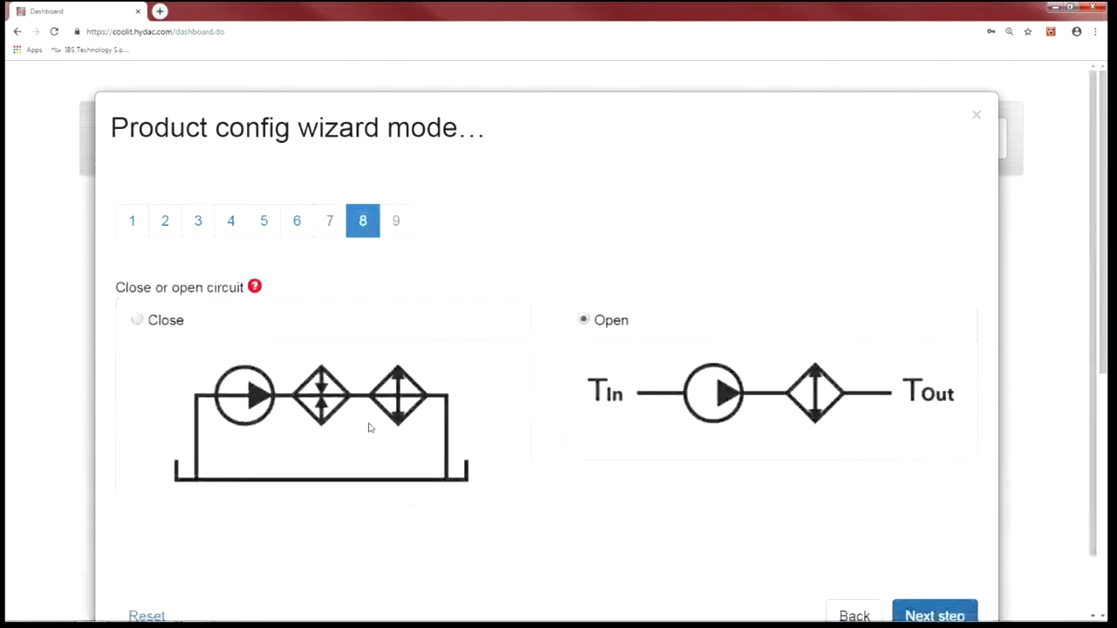
scroll(731, 384, down, 1)
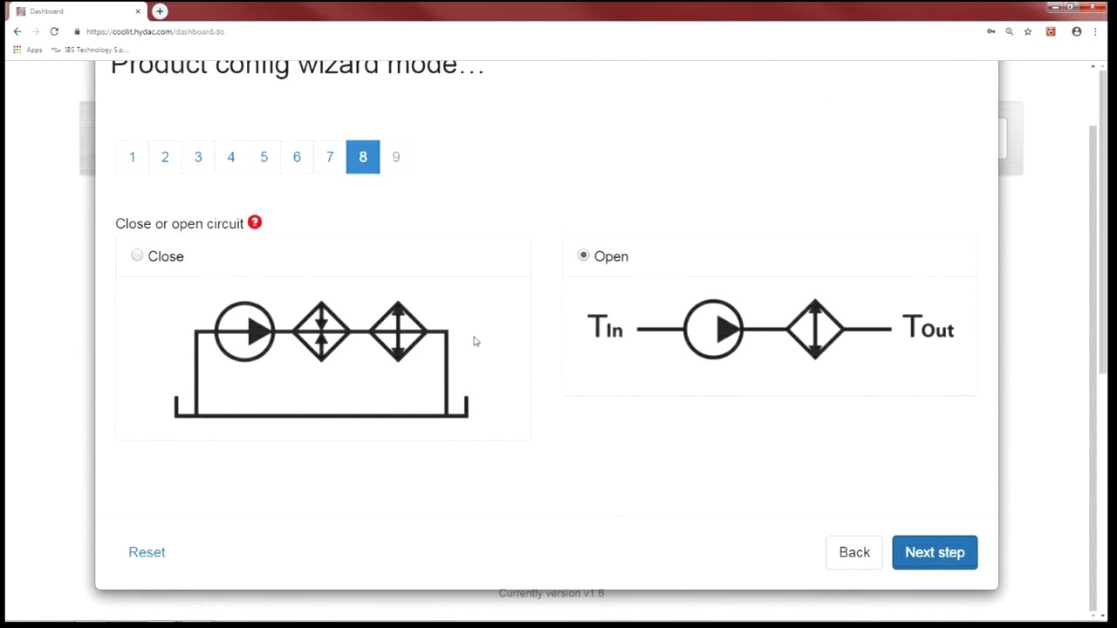
click(922, 554)
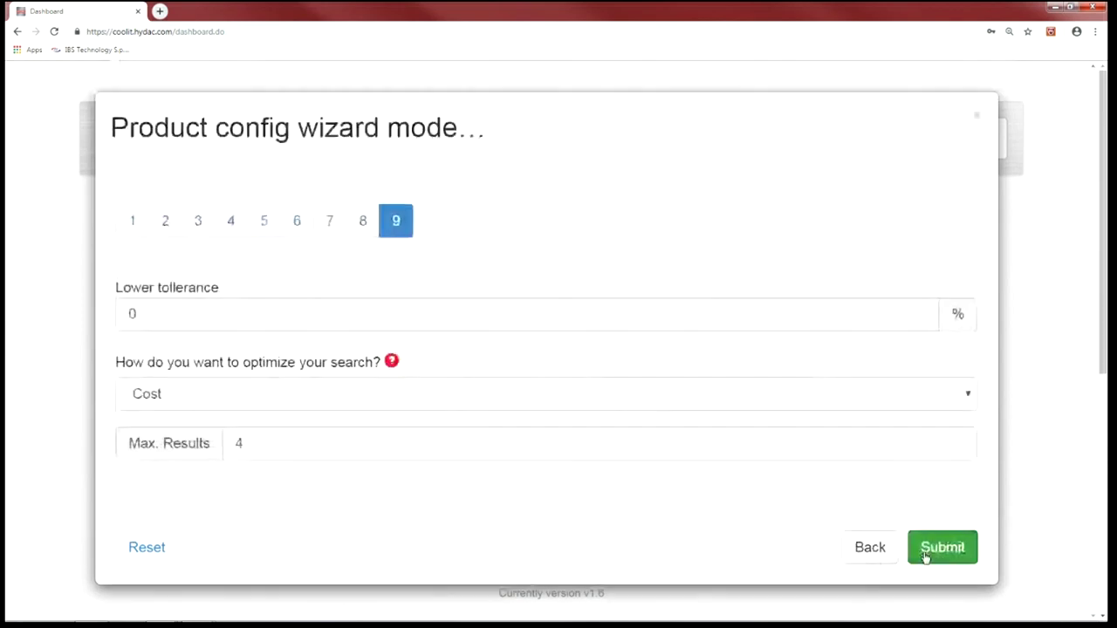
- Optimize the search for Heat Exchange with 4 max results and submit the wizard
click(143, 314)
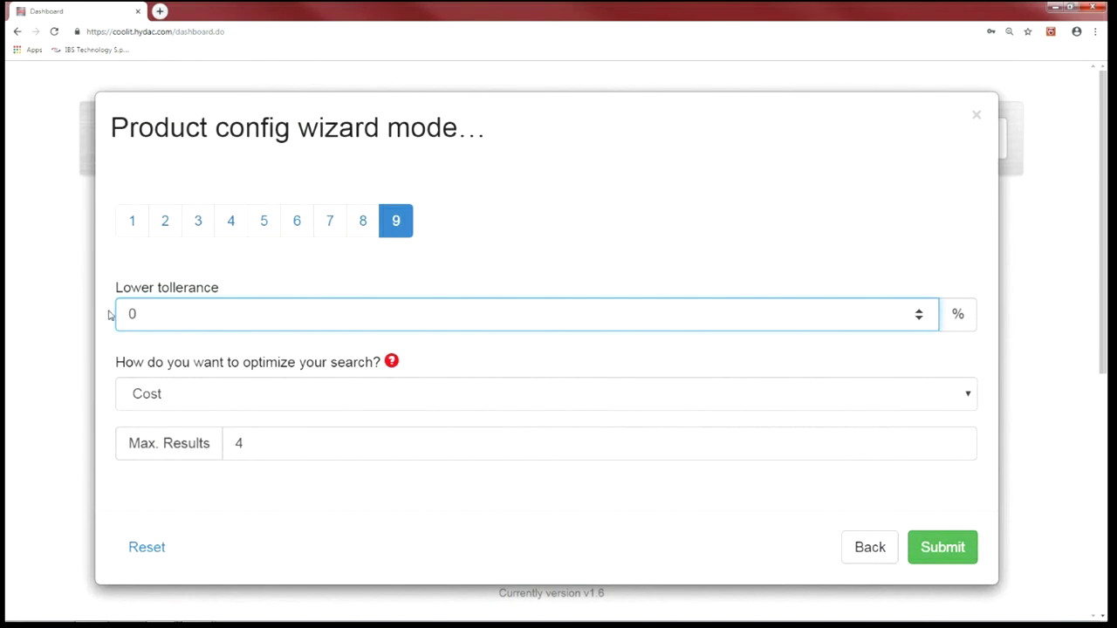
click(204, 401)
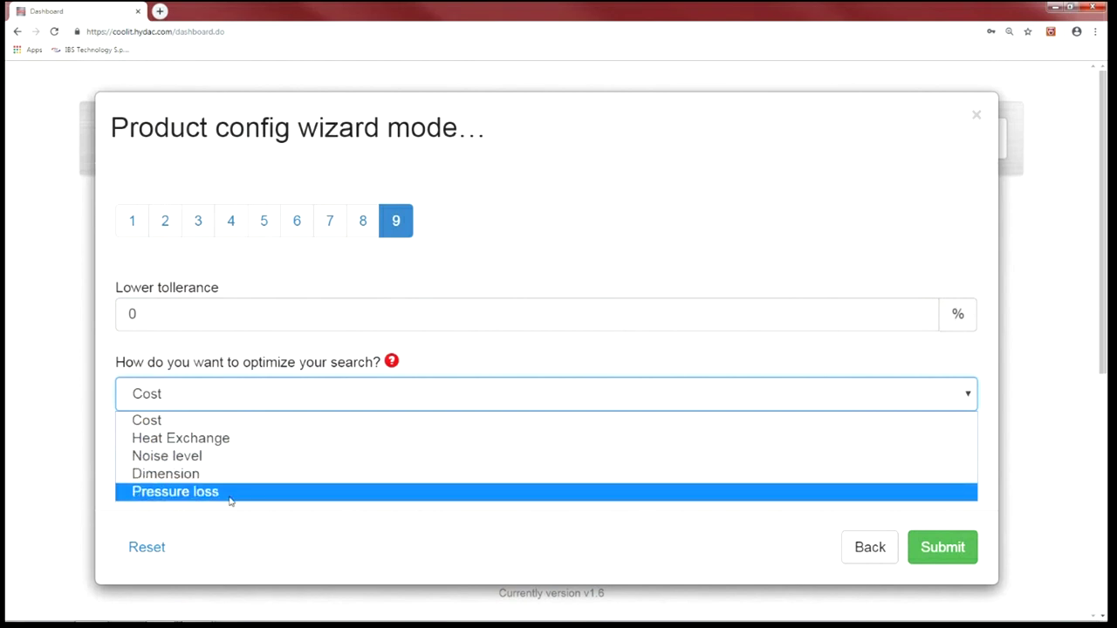
click(248, 437)
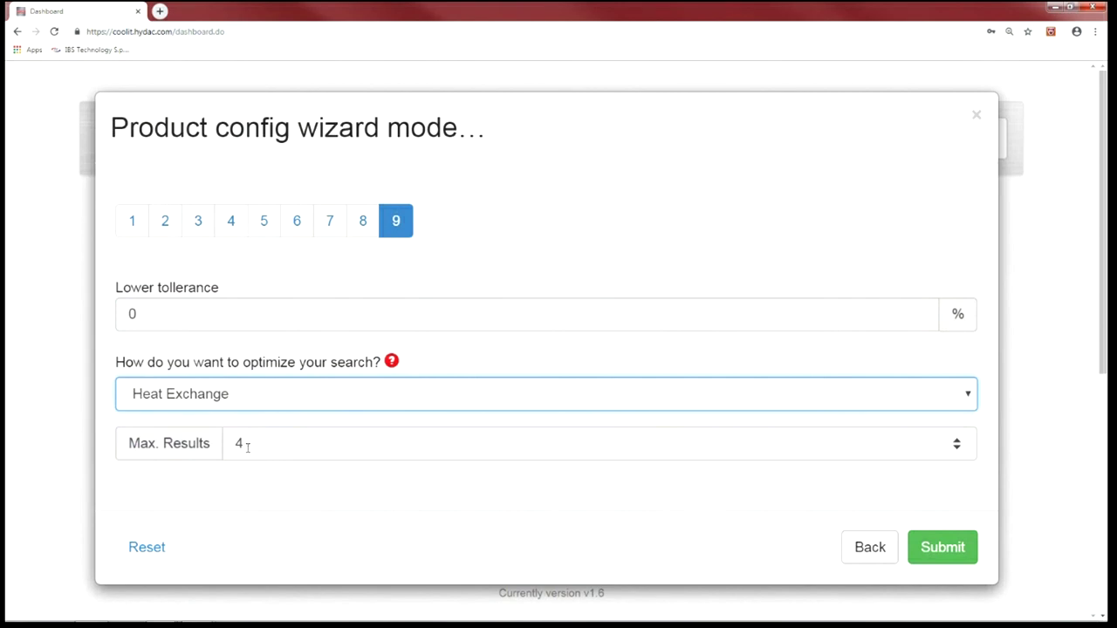
key(Tab)
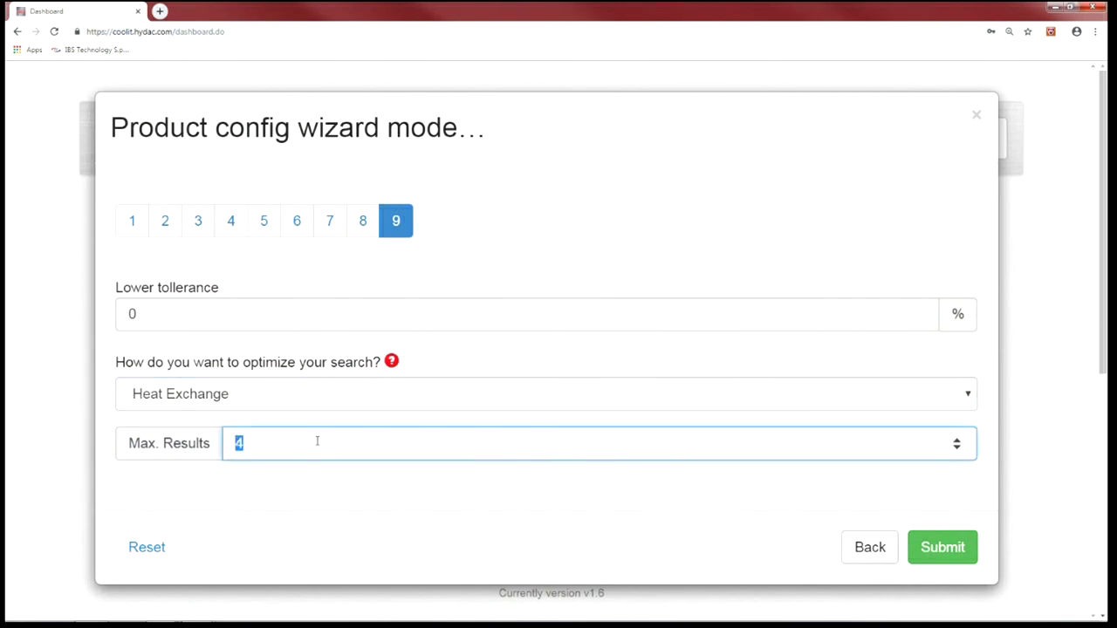
click(945, 548)
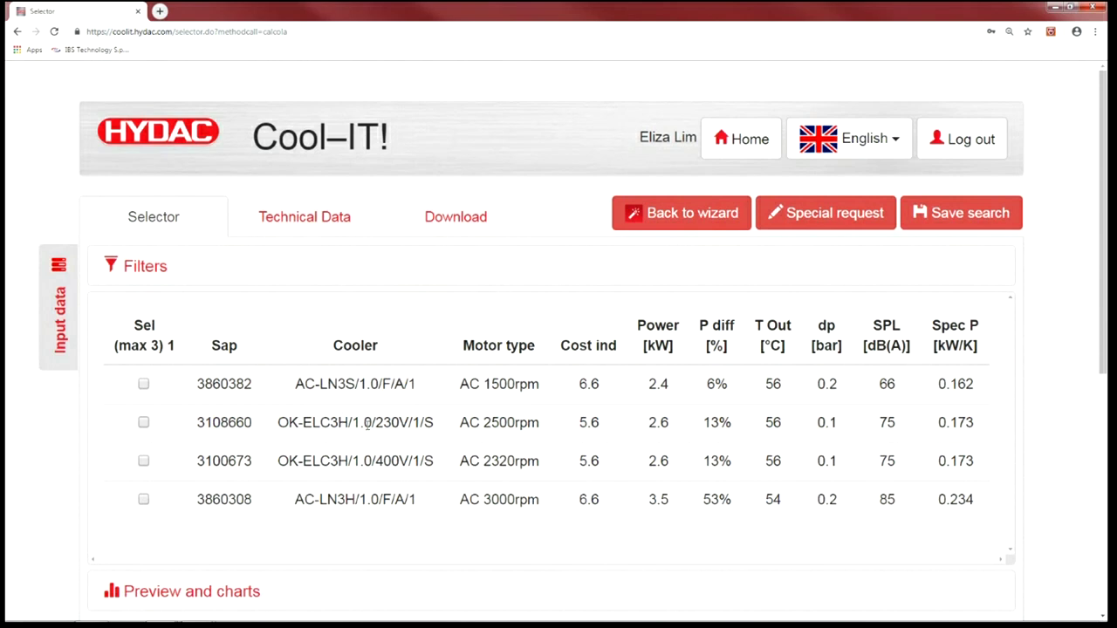
- Inspect the suggested coolers' model names and zoom the page out to view the table
drag(379, 421, 432, 426)
drag(384, 462, 412, 453)
click(412, 450)
key(ctrl+minus)
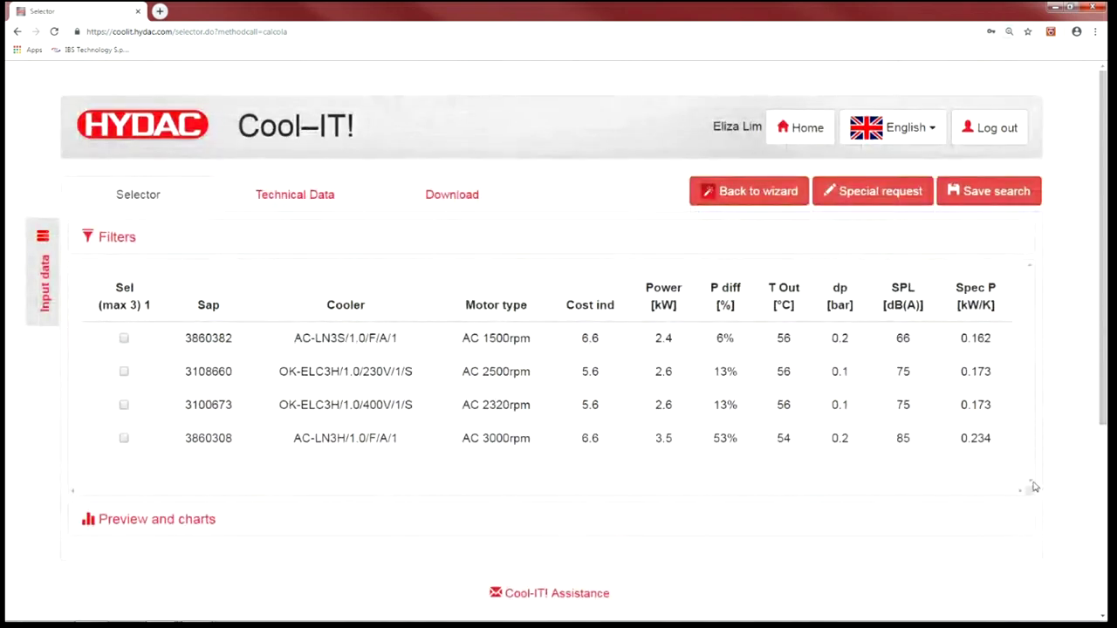
scroll(1012, 477, down, 1)
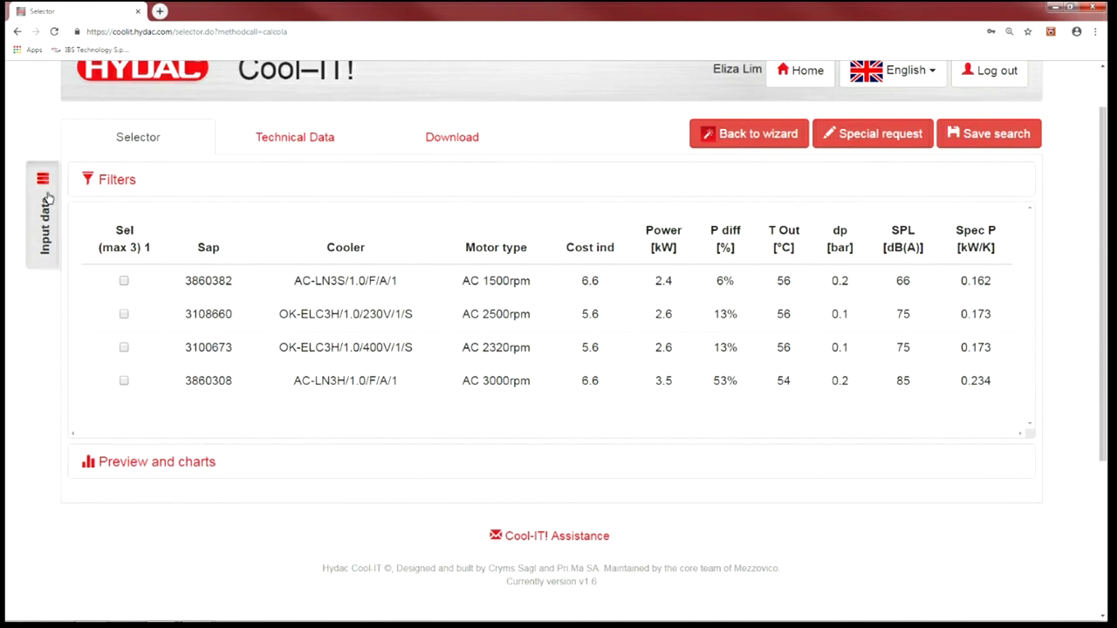
- In the Input data panel, set liquid flow 33 l/min and lower tolerance 0%, then apply
click(45, 200)
drag(103, 275, 69, 277)
text(33)
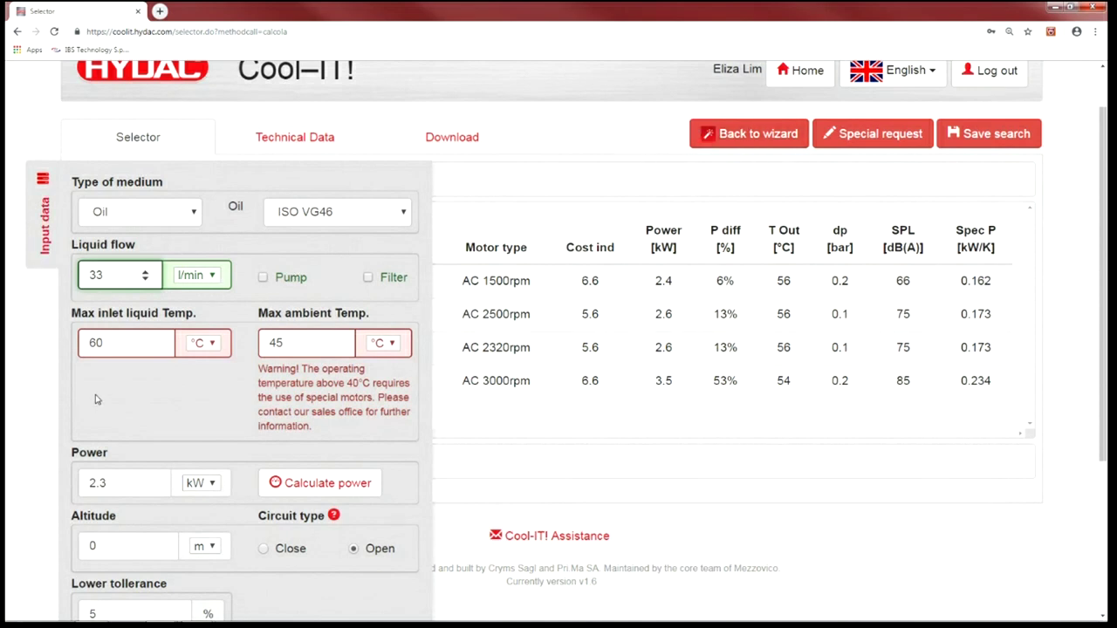
scroll(98, 383, down, 2)
scroll(98, 377, down, 1)
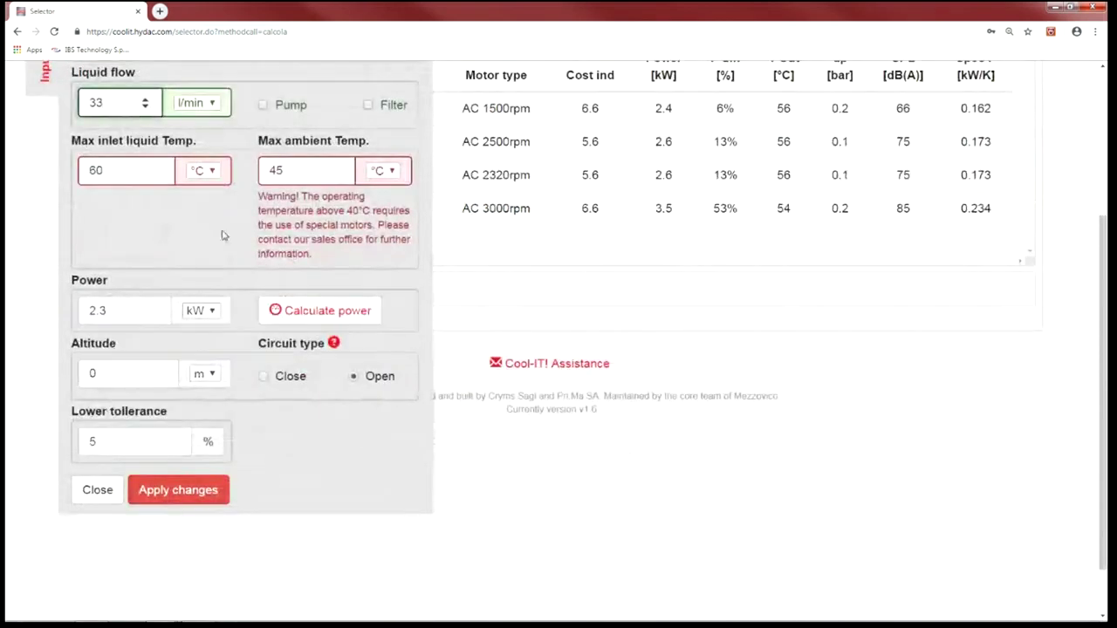
drag(106, 449, 47, 446)
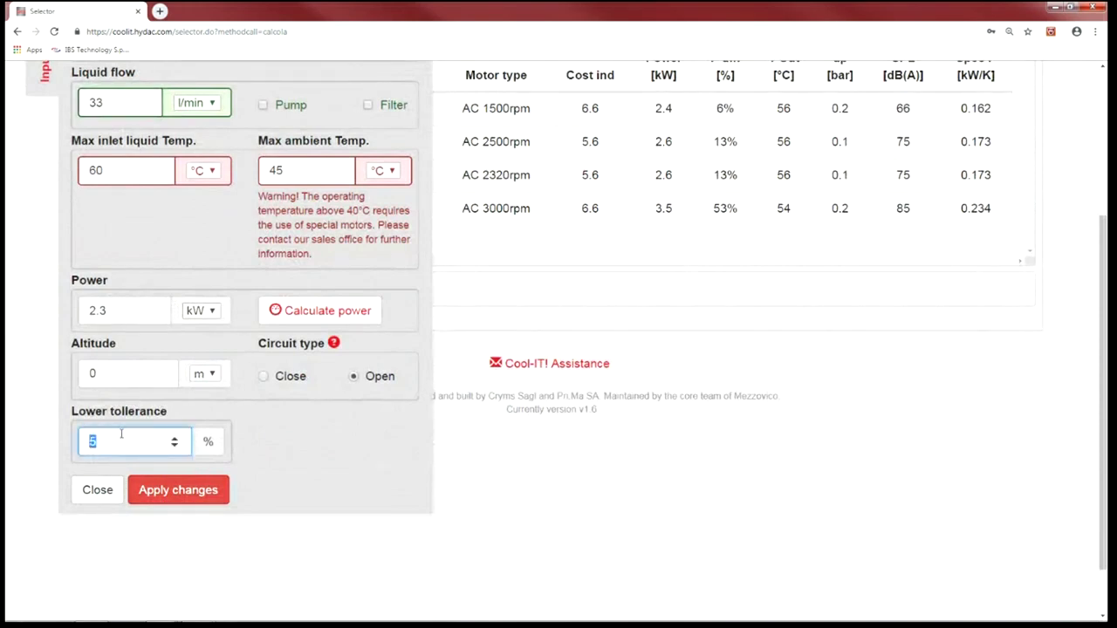
text(0)
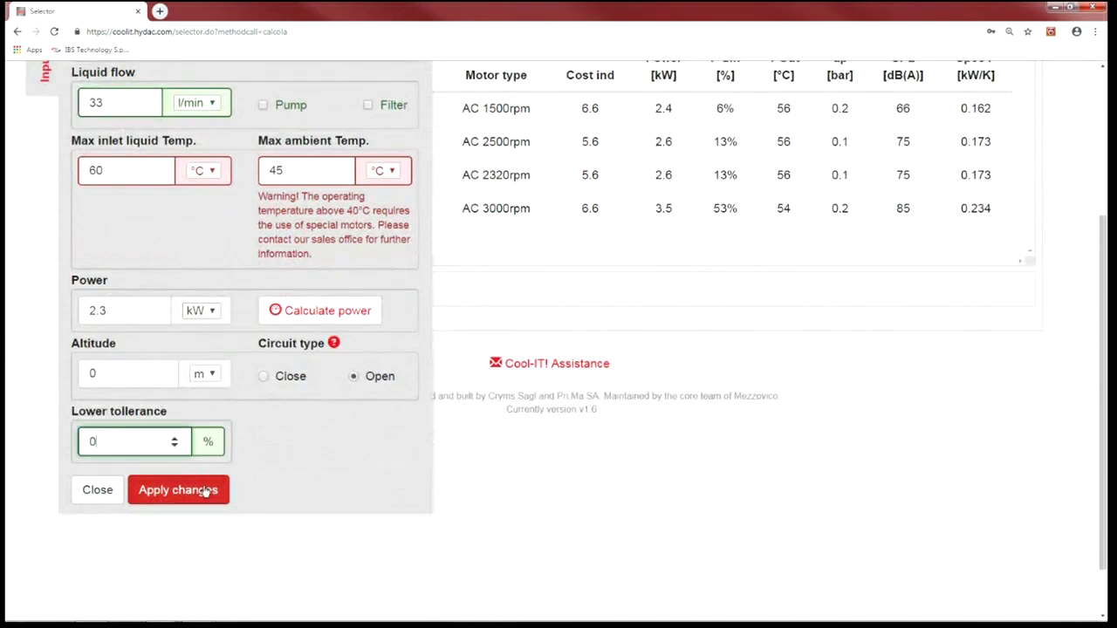
click(179, 489)
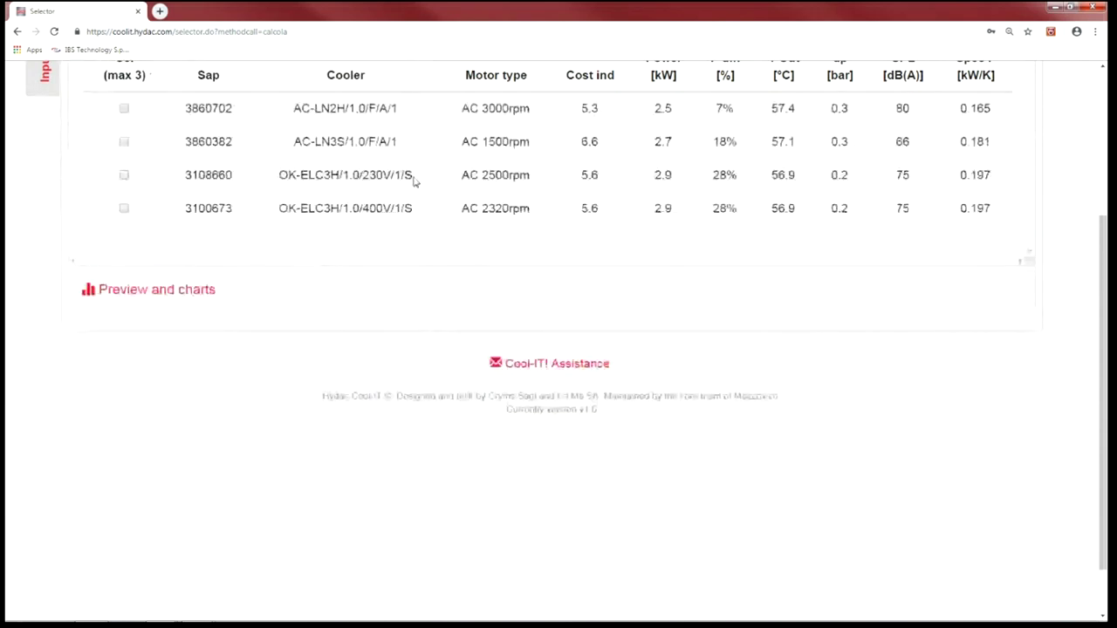
scroll(424, 179, up, 3)
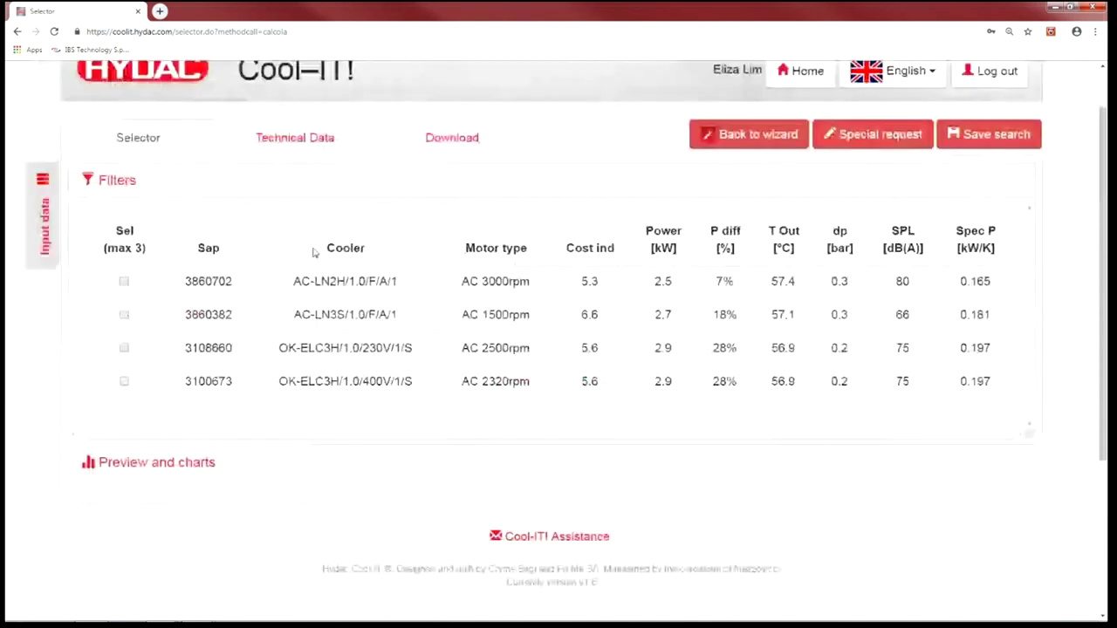
scroll(313, 252, up, 1)
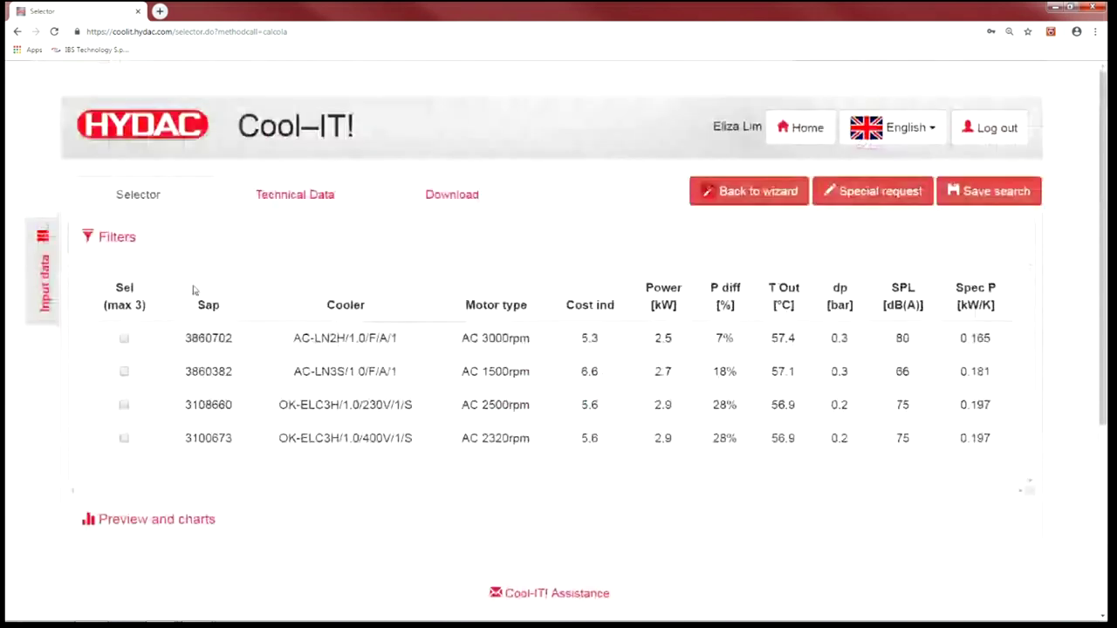
- Filter on line AC-LN and model AC-LN2S/1.0/F/A/1, apply, then untick Force model view
click(113, 238)
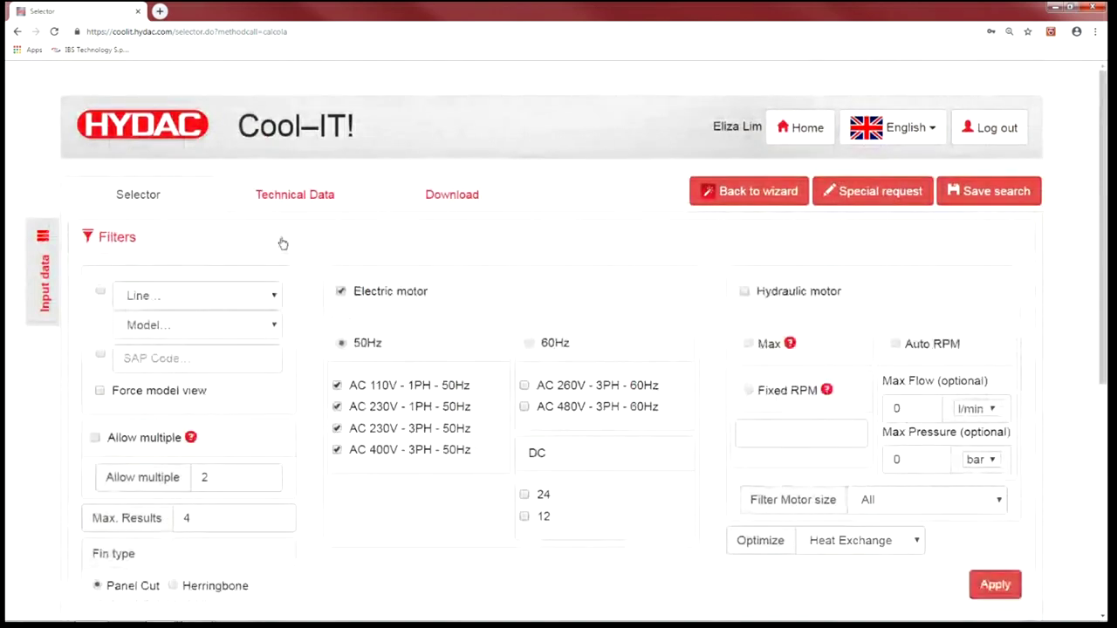
scroll(288, 253, down, 2)
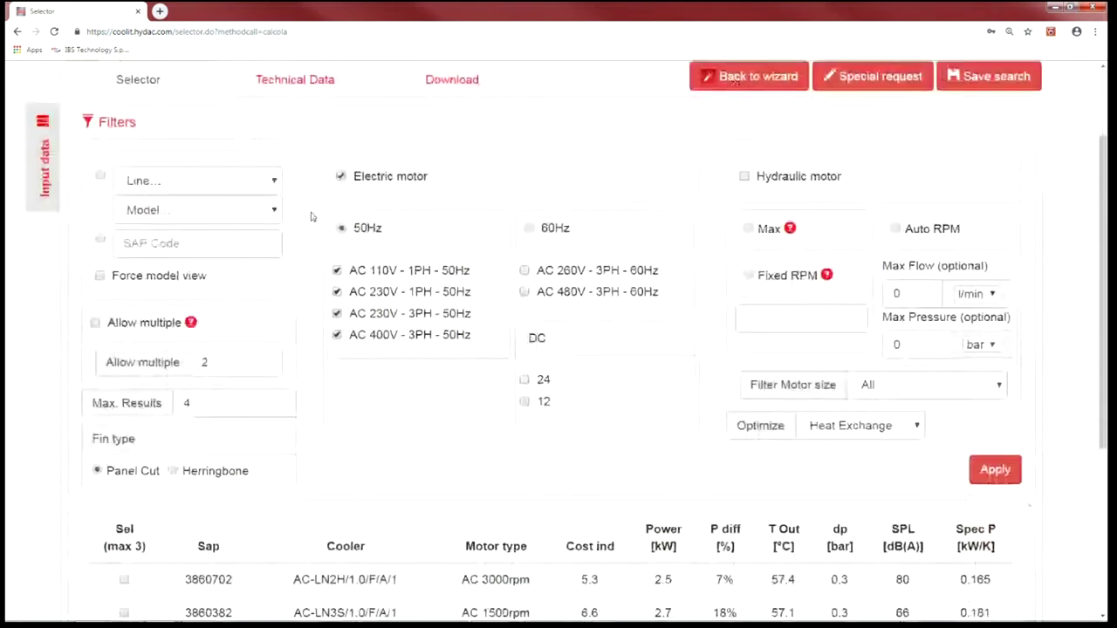
scroll(295, 269, down, 1)
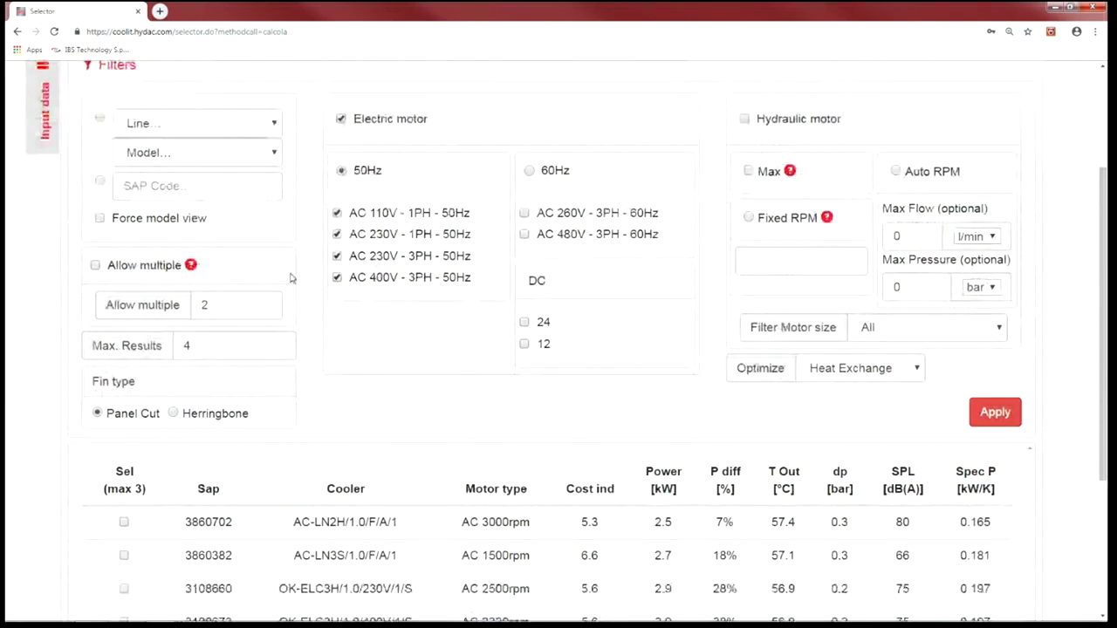
click(263, 127)
click(223, 161)
click(219, 154)
click(200, 187)
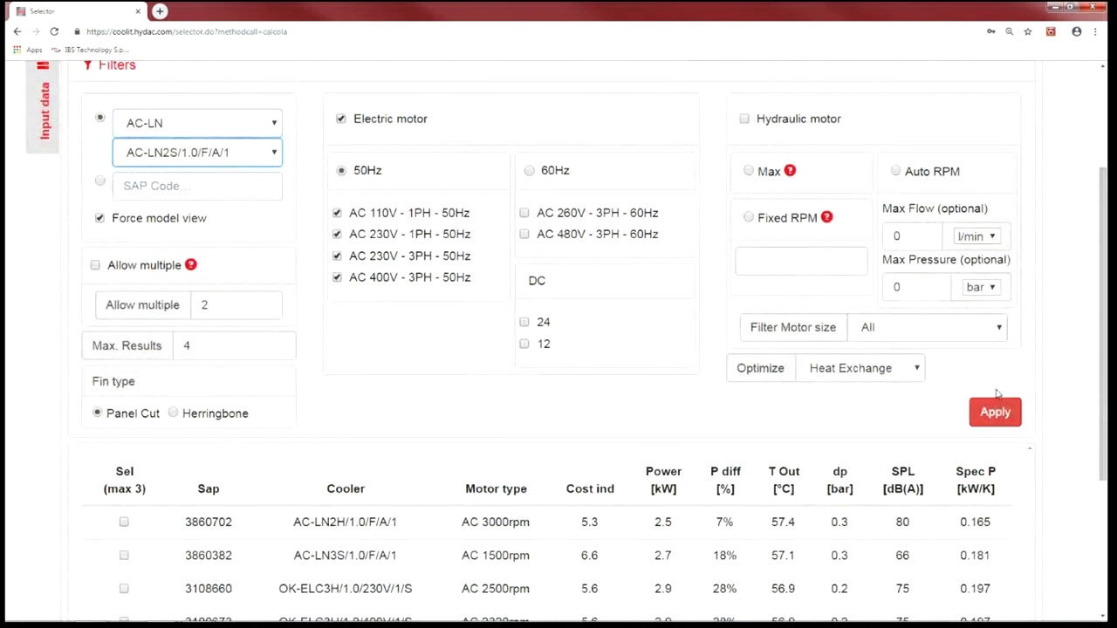
click(993, 415)
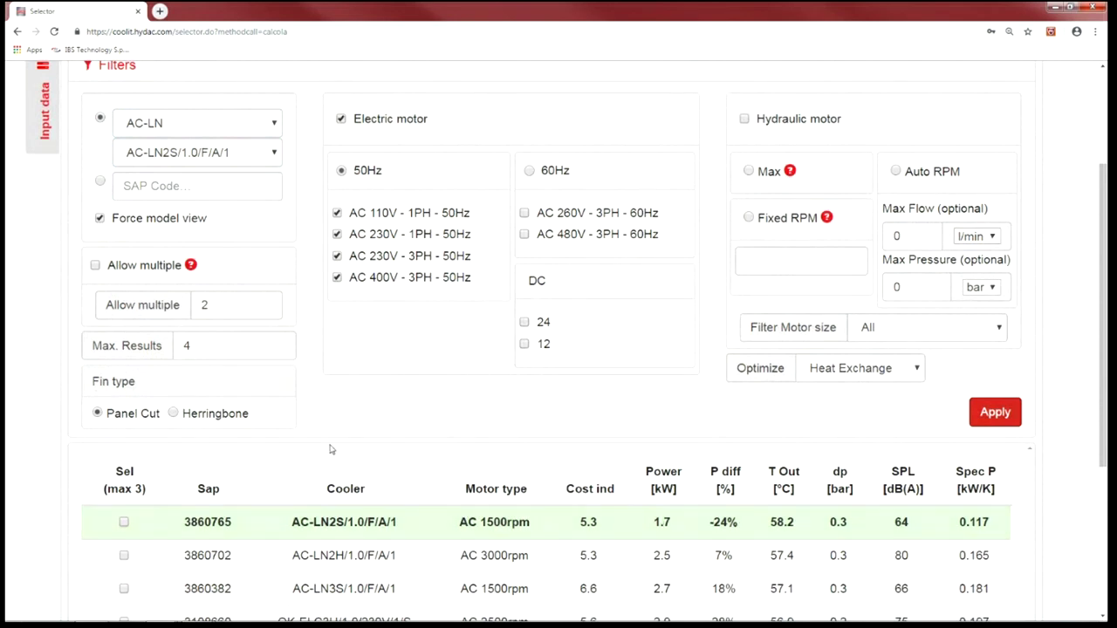
scroll(101, 339, up, 2)
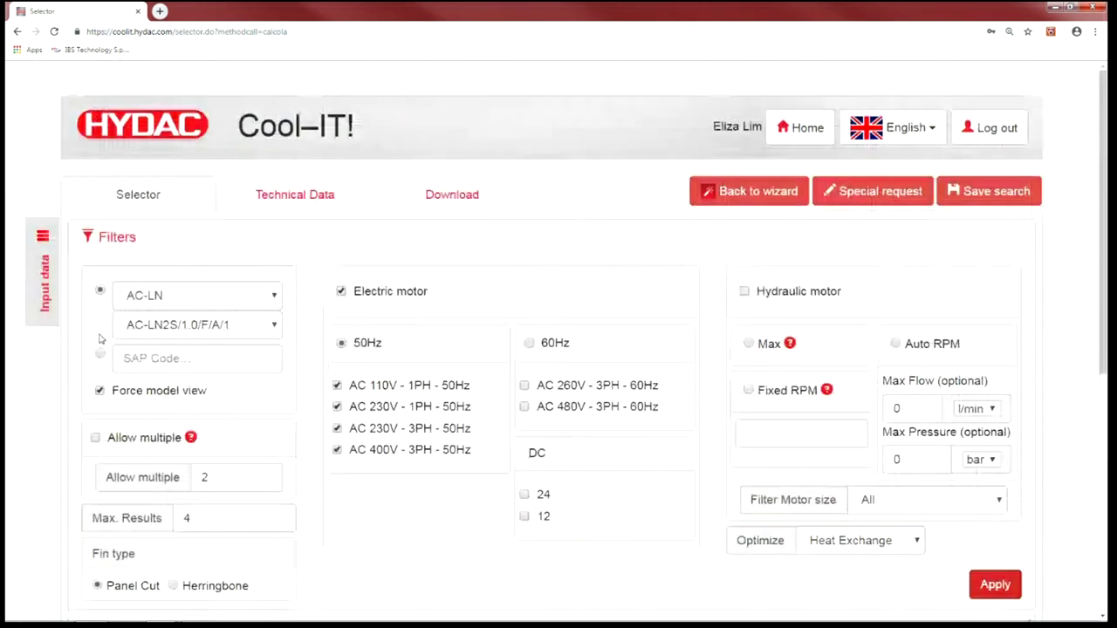
click(131, 392)
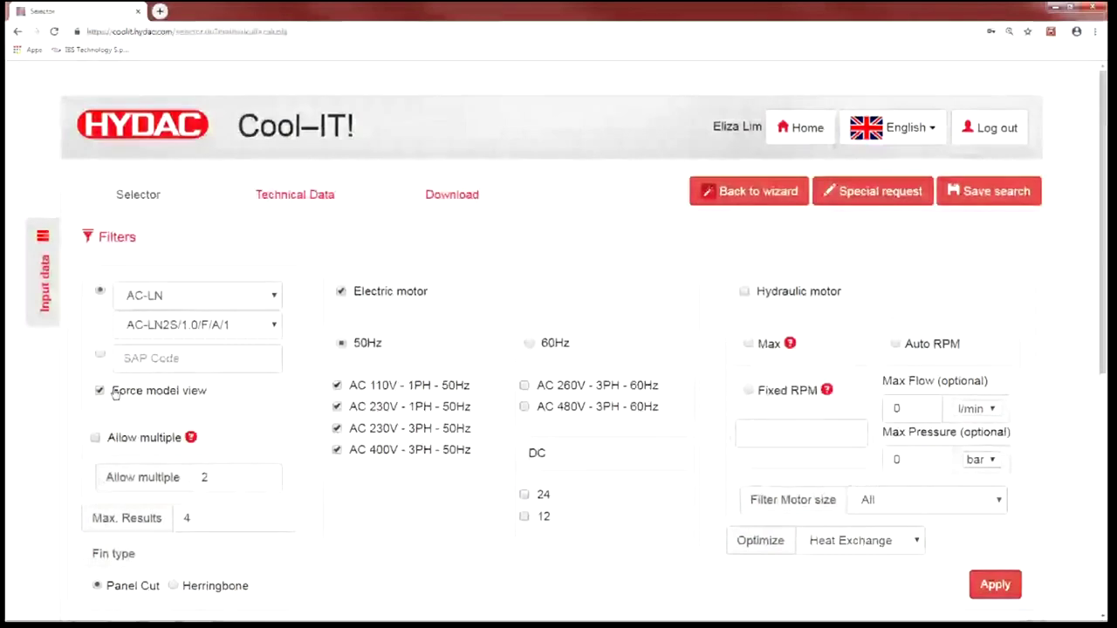
- Tick cooler 3860382 for comparison and show Technical Data for AC-LN2H and AC-LN3S
scroll(131, 393, down, 3)
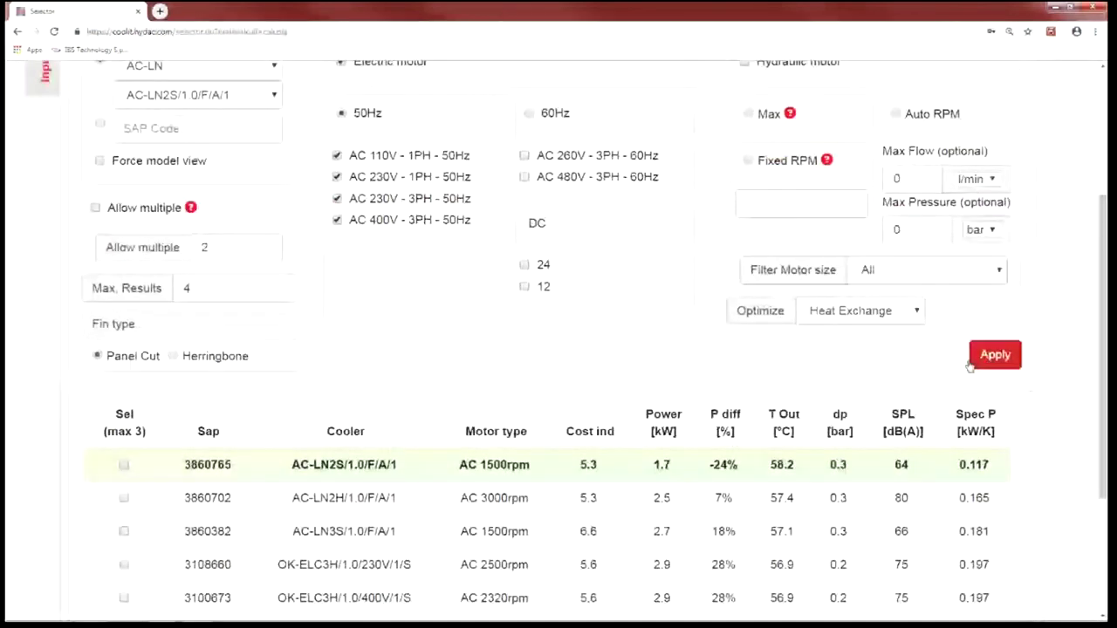
scroll(730, 286, up, 3)
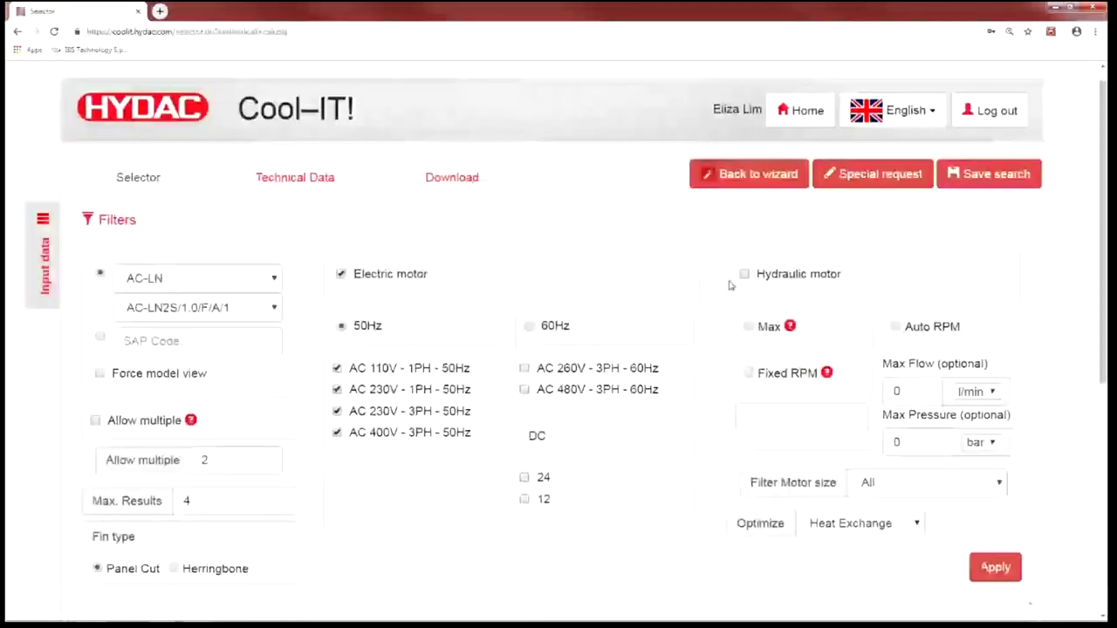
click(153, 221)
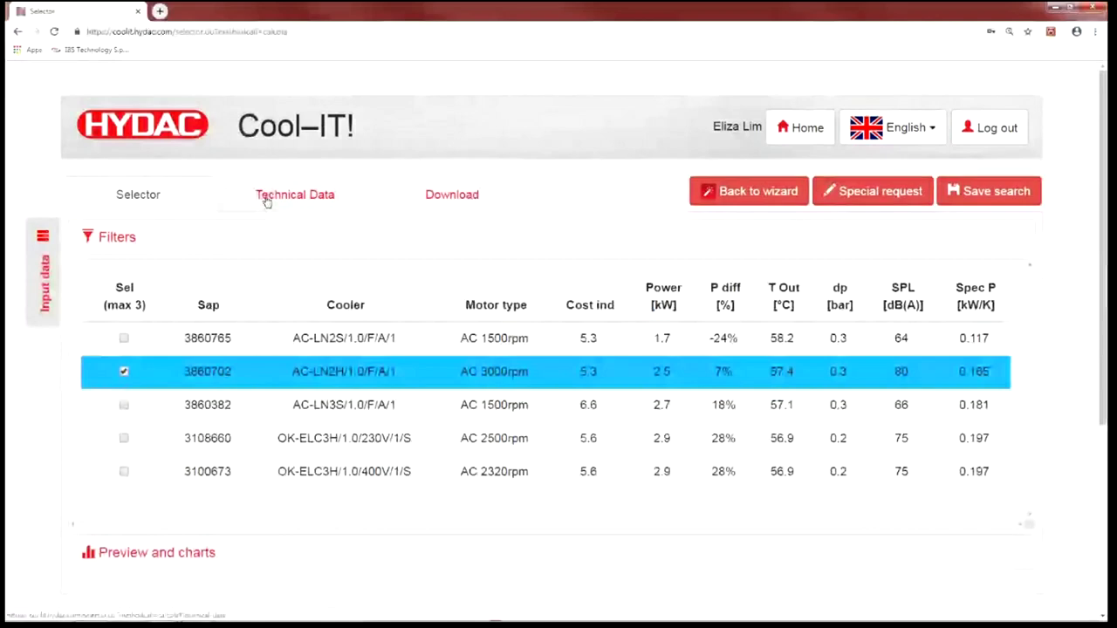
click(124, 405)
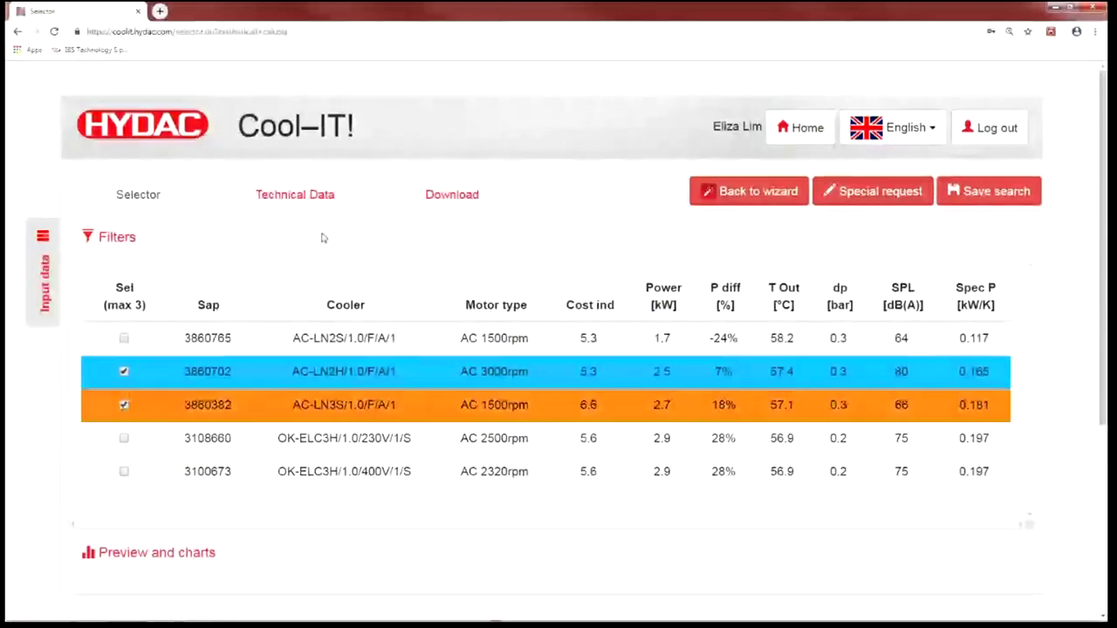
click(282, 200)
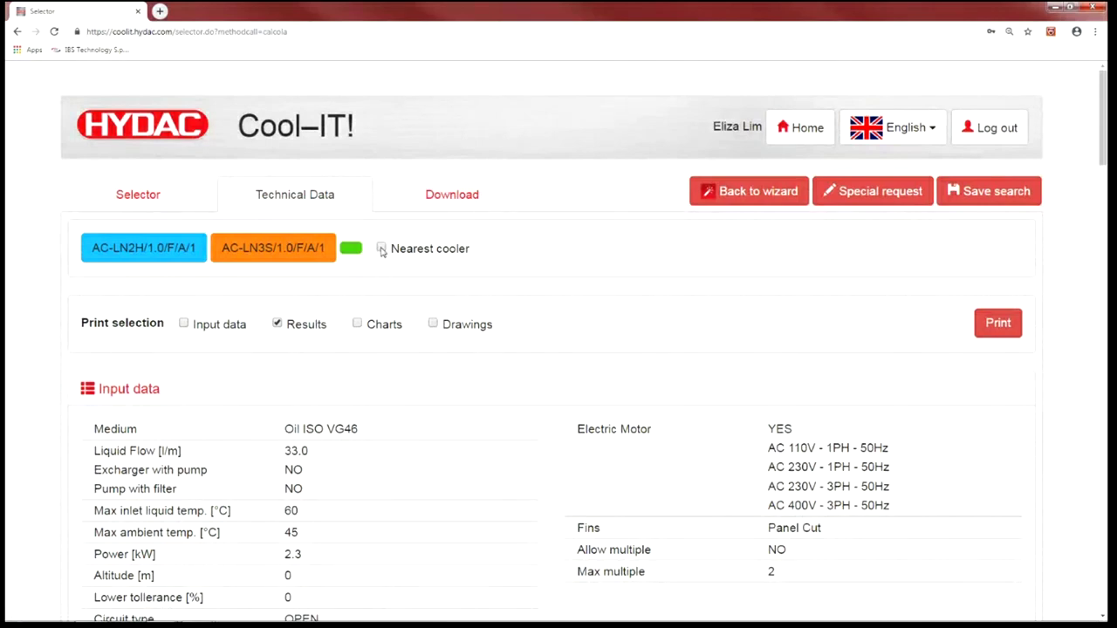
- Switch on the Nearest cooler option and dismiss the one-cooler-only warning
click(381, 250)
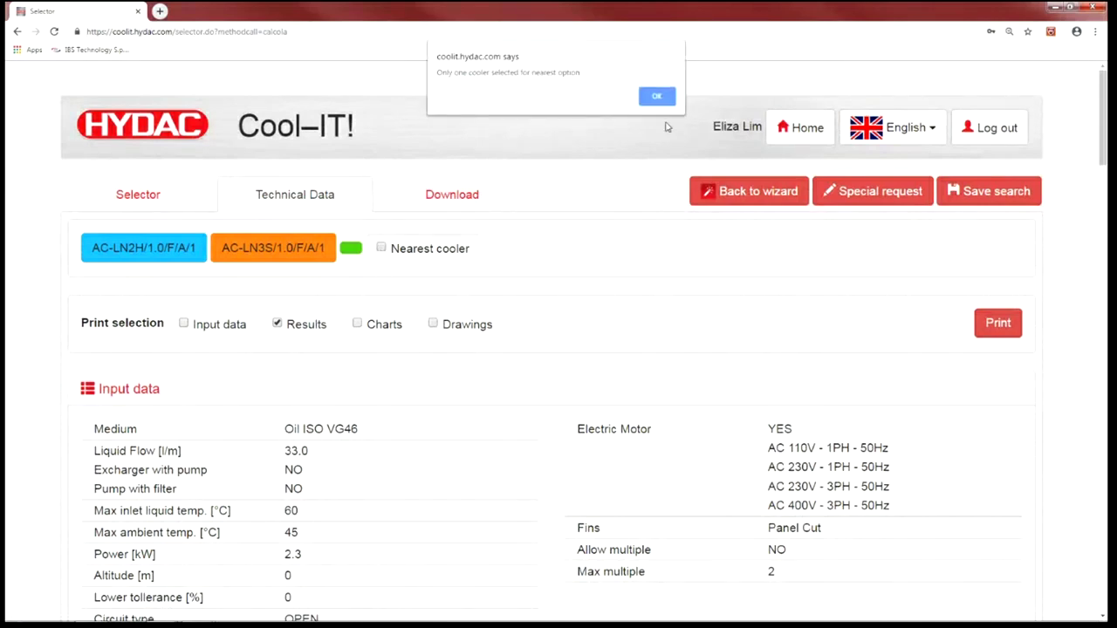
click(656, 96)
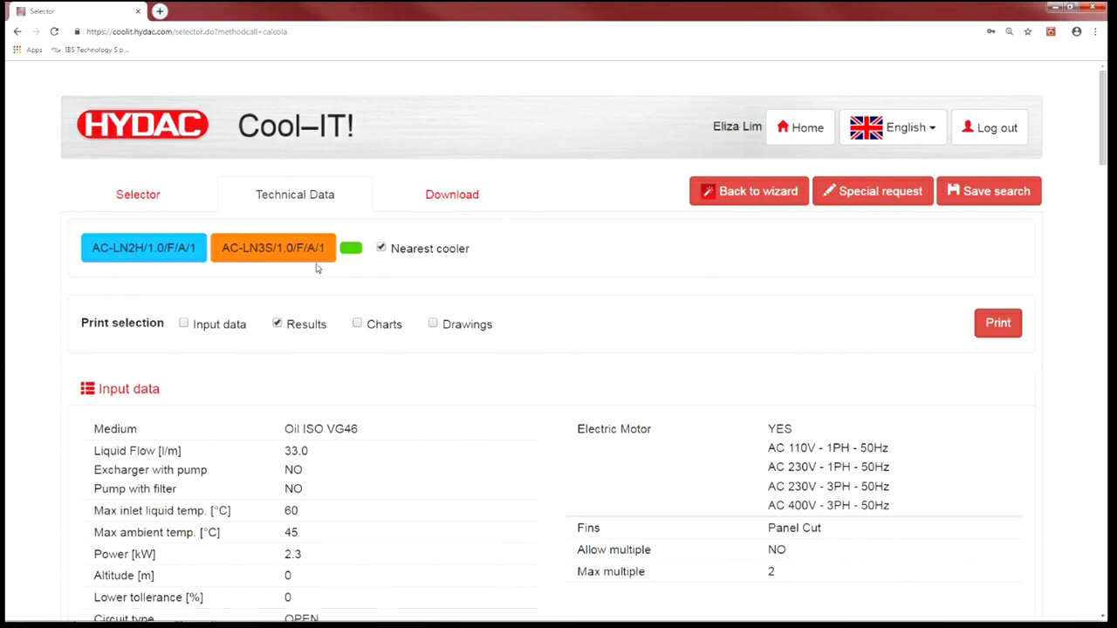
scroll(317, 269, down, 1)
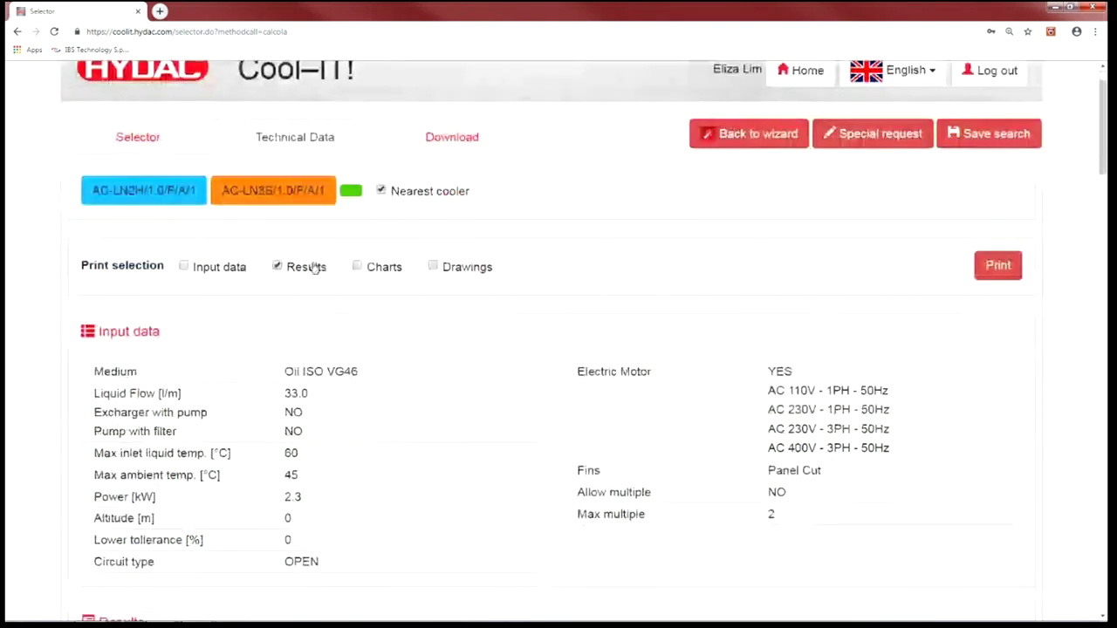
click(184, 266)
scroll(365, 306, down, 3)
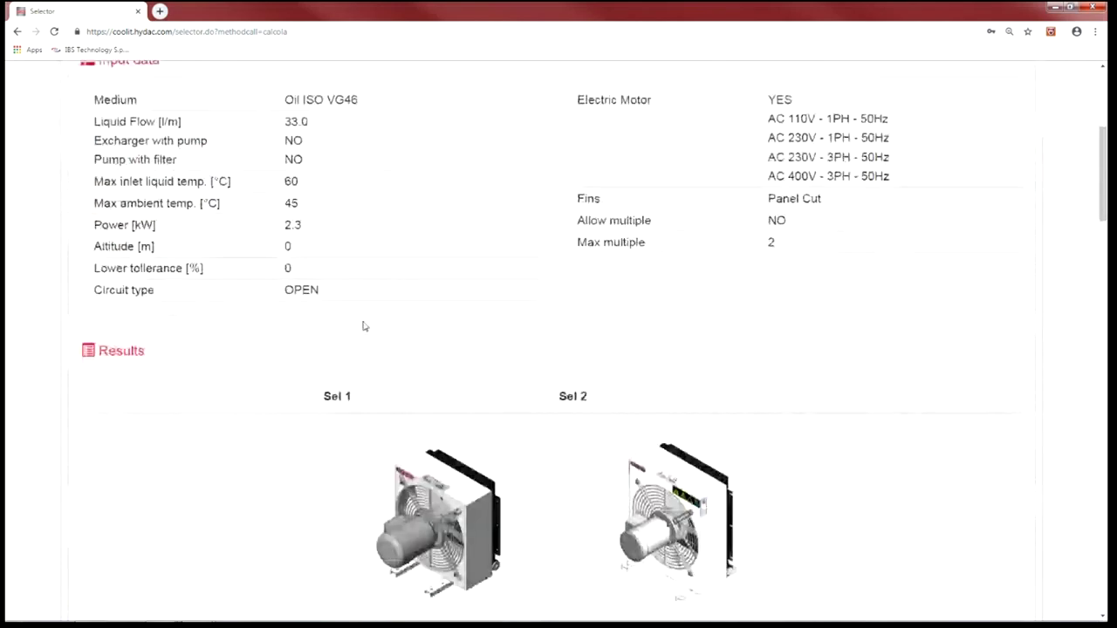
scroll(363, 326, down, 5)
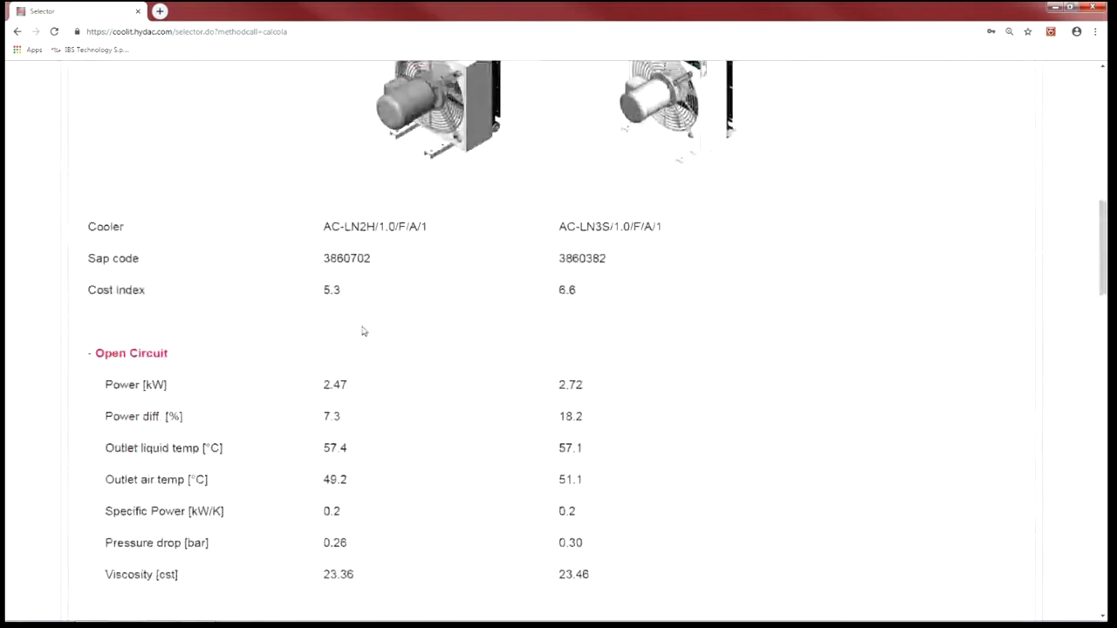
scroll(364, 331, down, 3)
scroll(362, 331, up, 4)
scroll(361, 331, down, 1)
scroll(362, 333, down, 3)
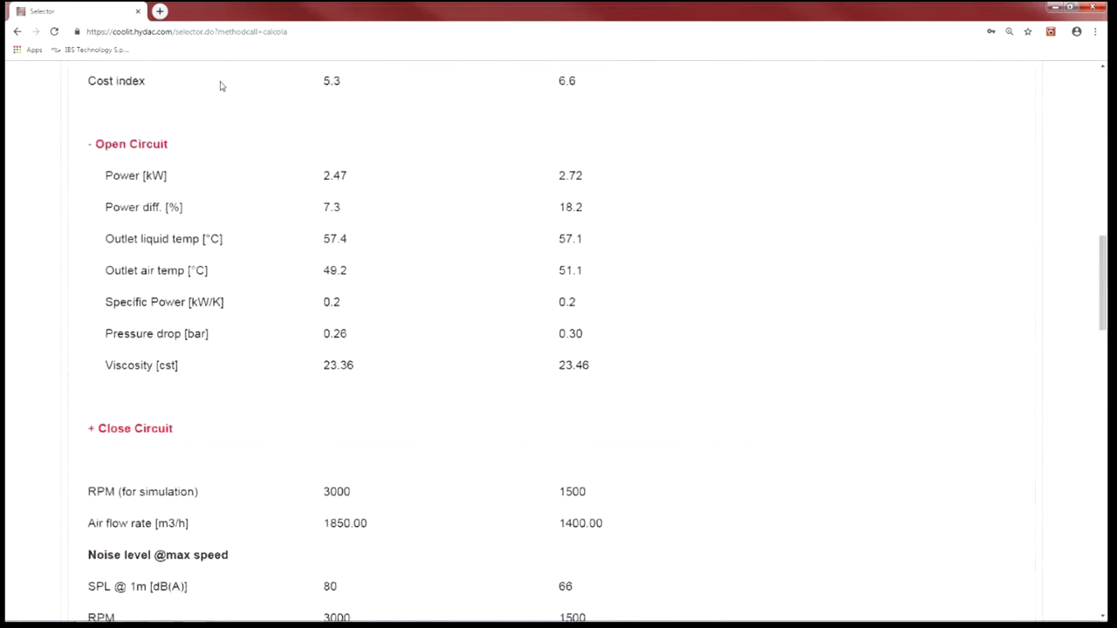
scroll(522, 372, down, 5)
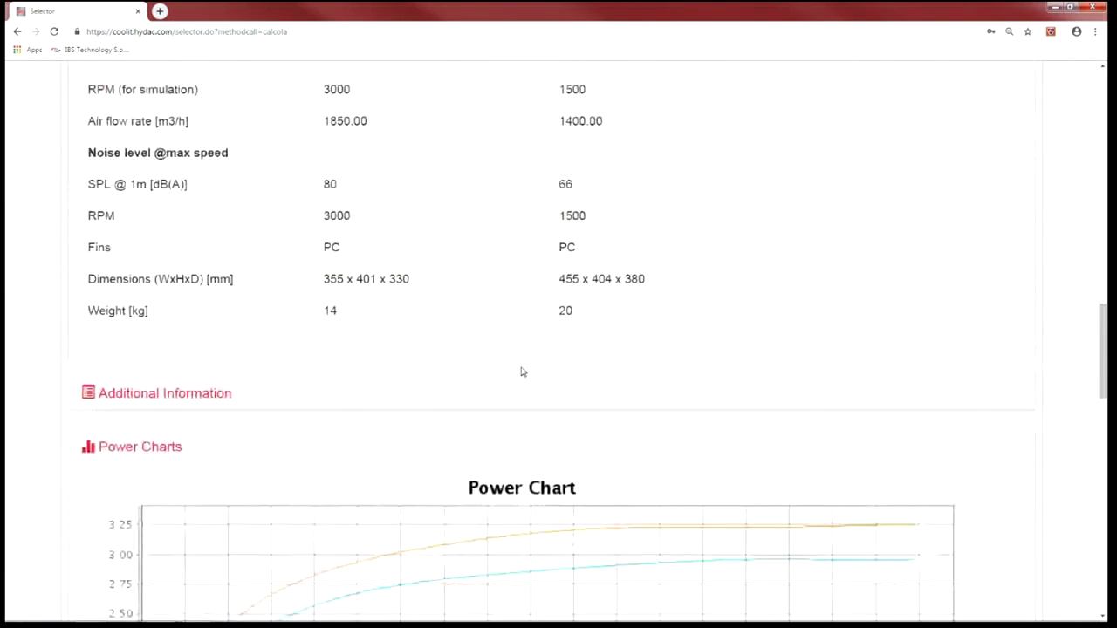
scroll(522, 371, down, 3)
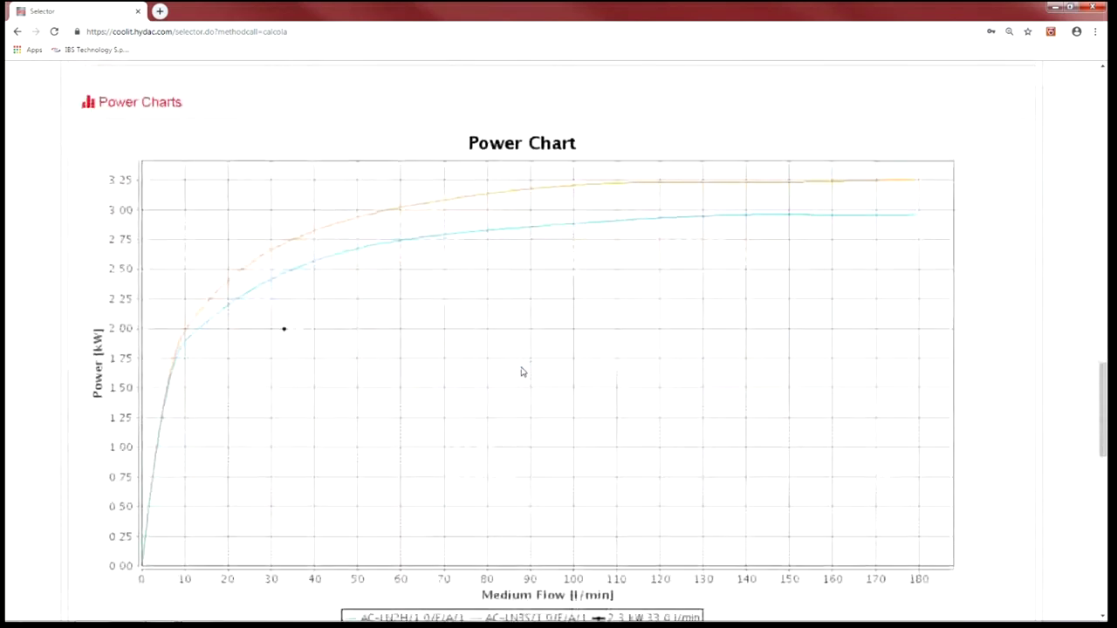
scroll(522, 371, down, 5)
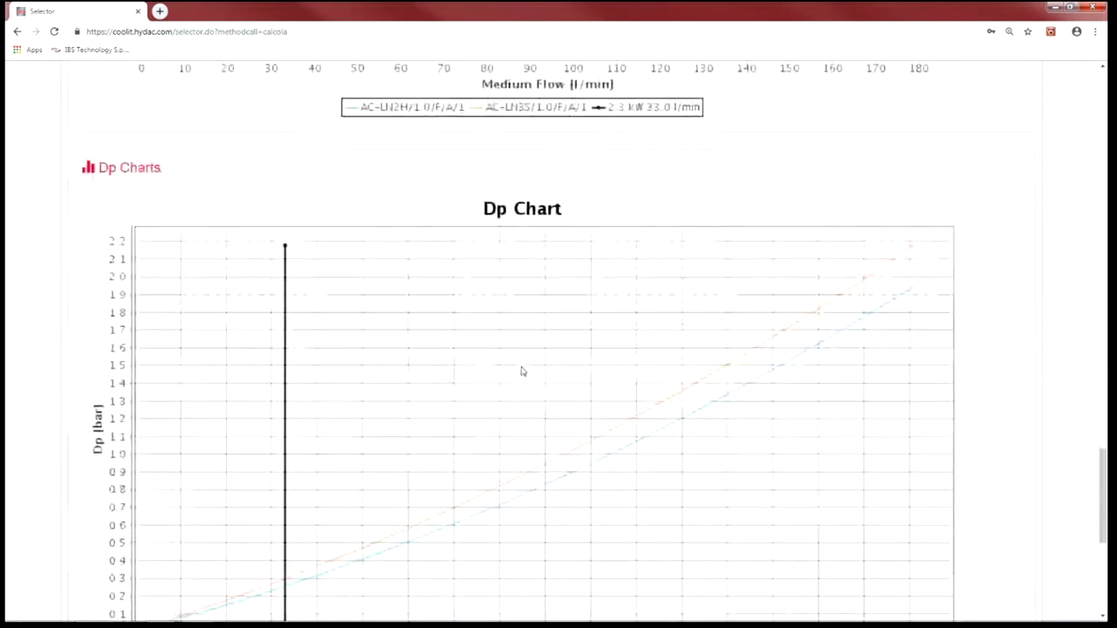
scroll(522, 372, down, 2)
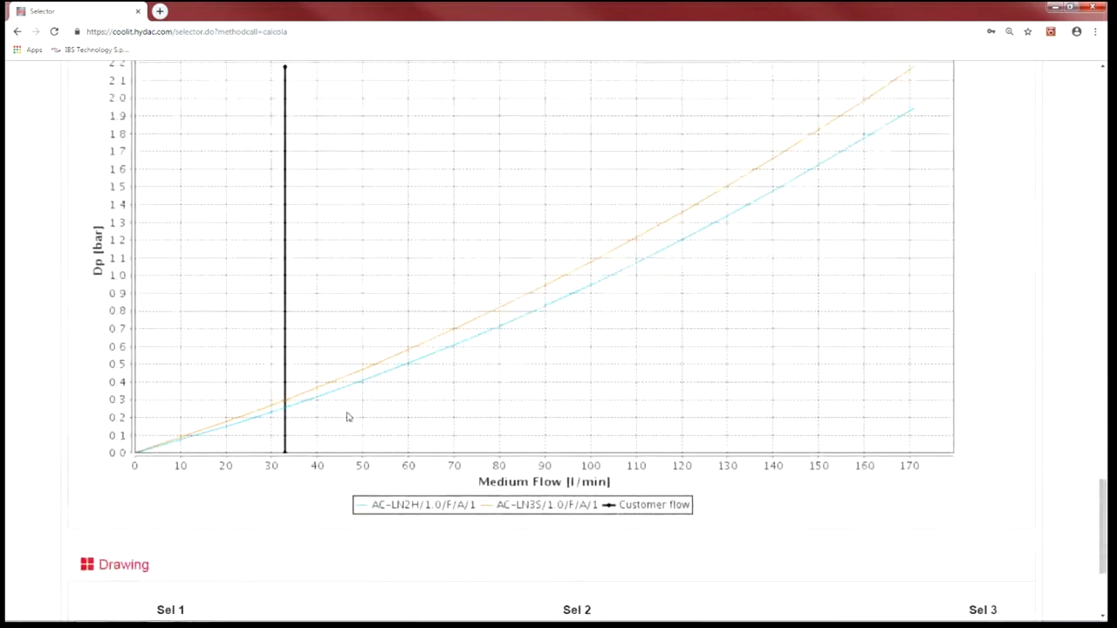
scroll(528, 358, up, 15)
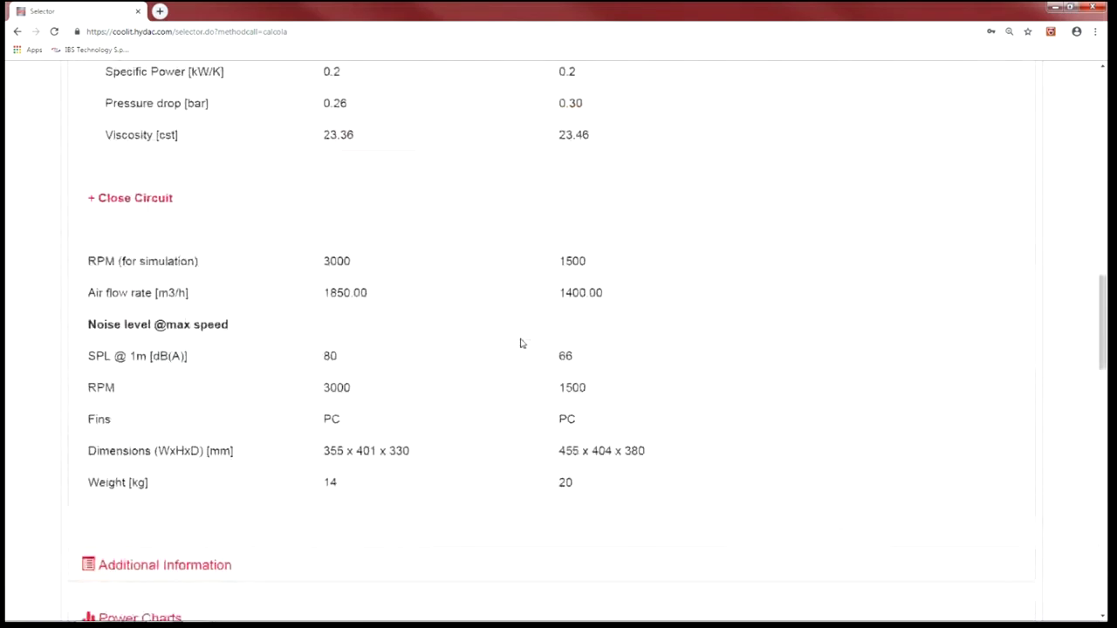
scroll(522, 343, up, 10)
scroll(523, 343, up, 1)
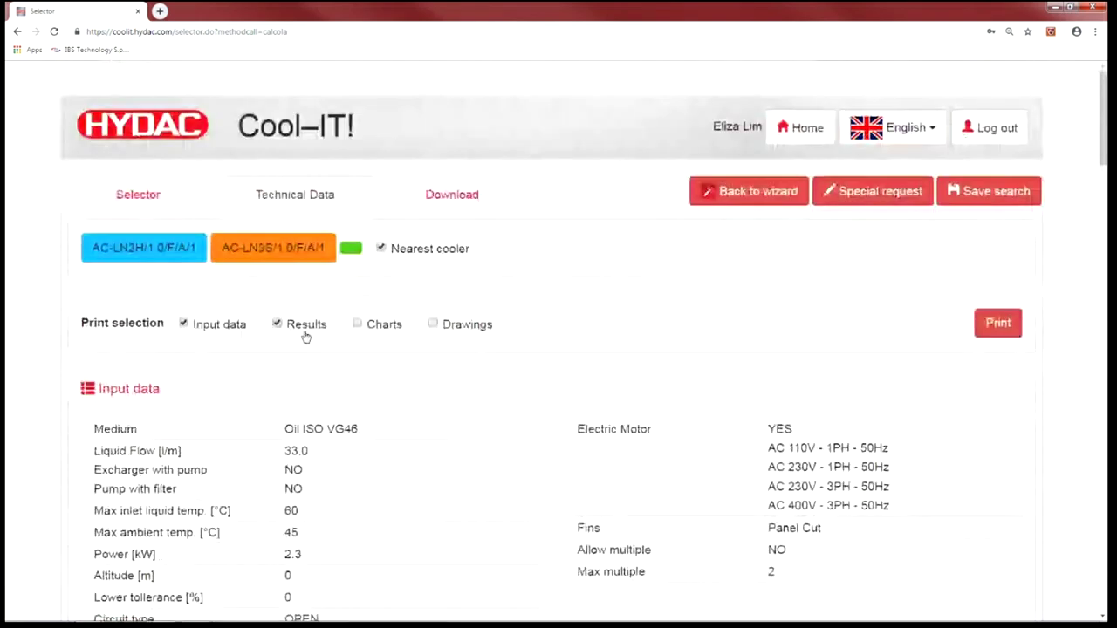
- Include charts and drawings in the printed report
click(357, 324)
click(443, 327)
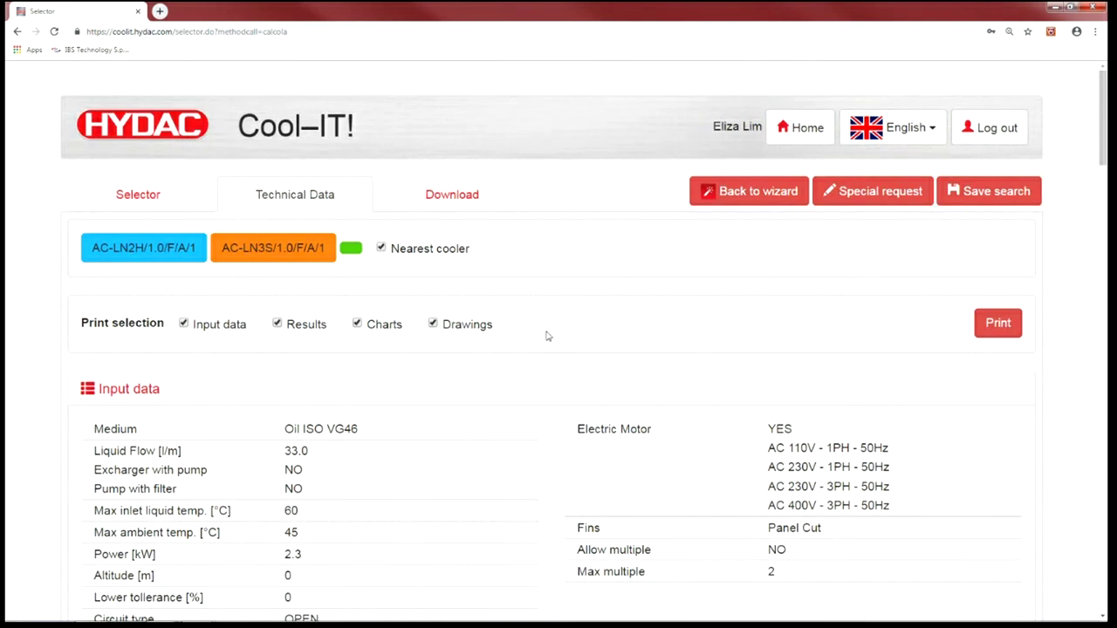
scroll(434, 404, down, 2)
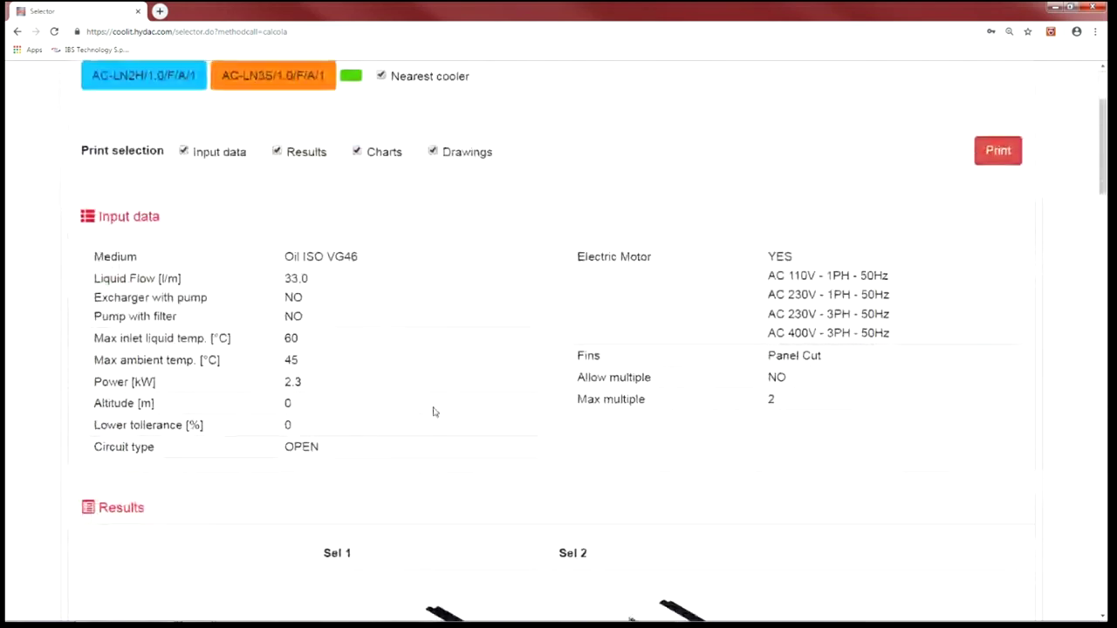
- Fill the PDF report's customer details from the saved address-book customer
click(1000, 151)
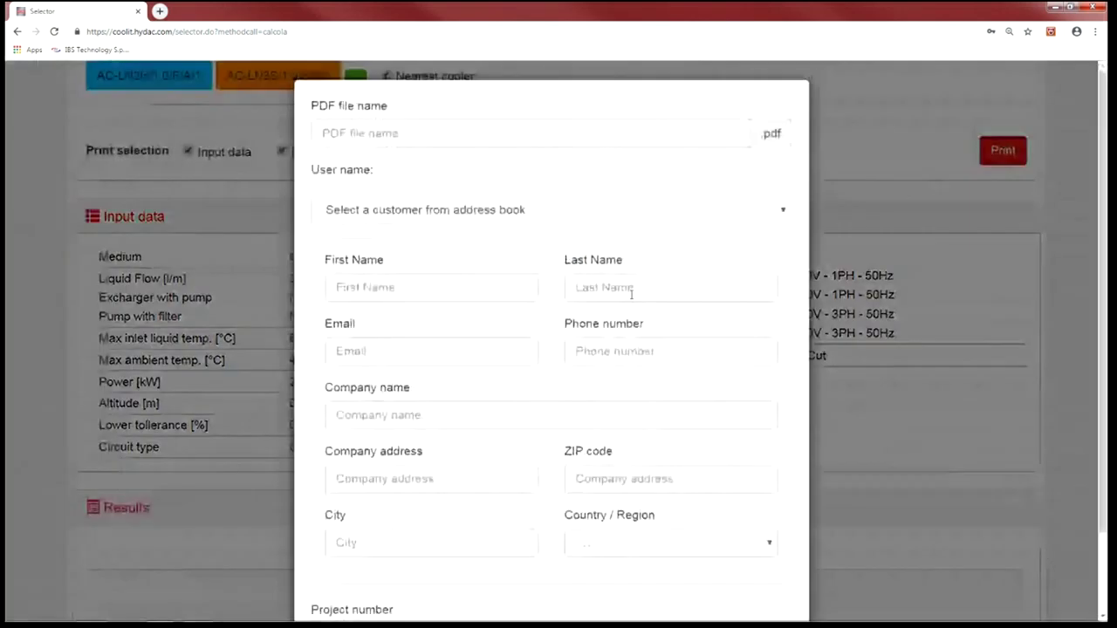
click(783, 220)
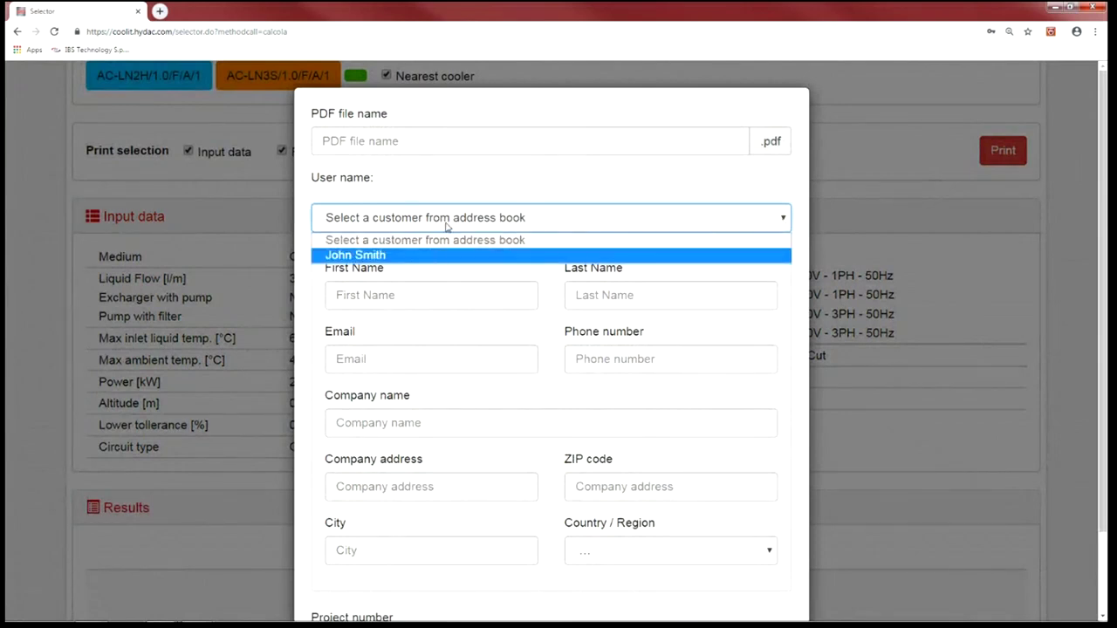
click(378, 256)
scroll(503, 259, down, 2)
scroll(537, 290, up, 2)
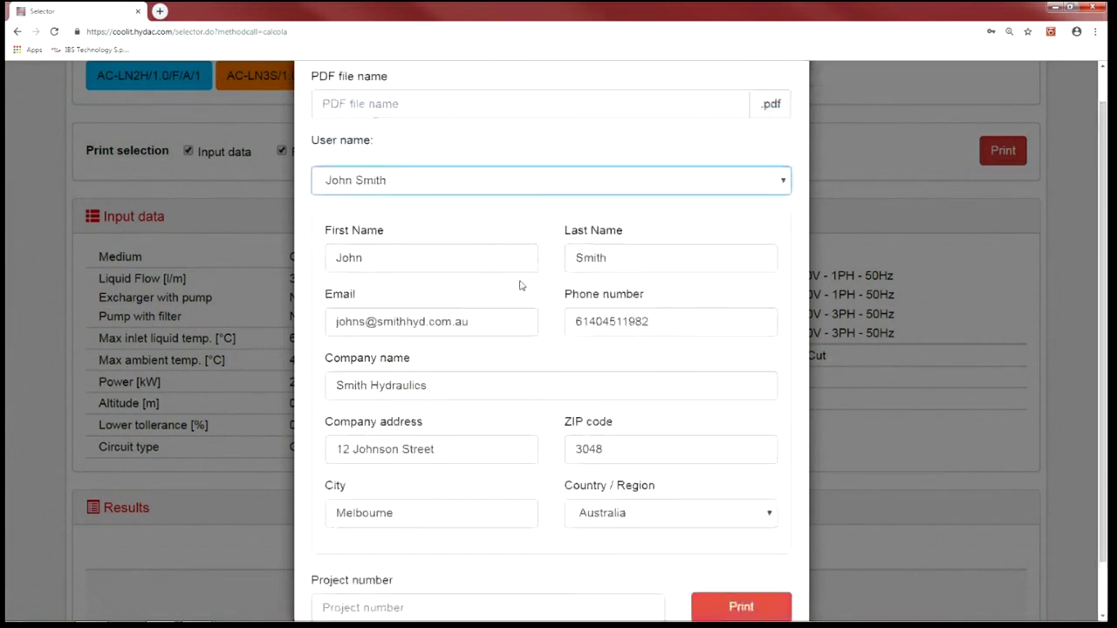
- Name the PDF file 'test' and generate the report
click(396, 143)
text(test)
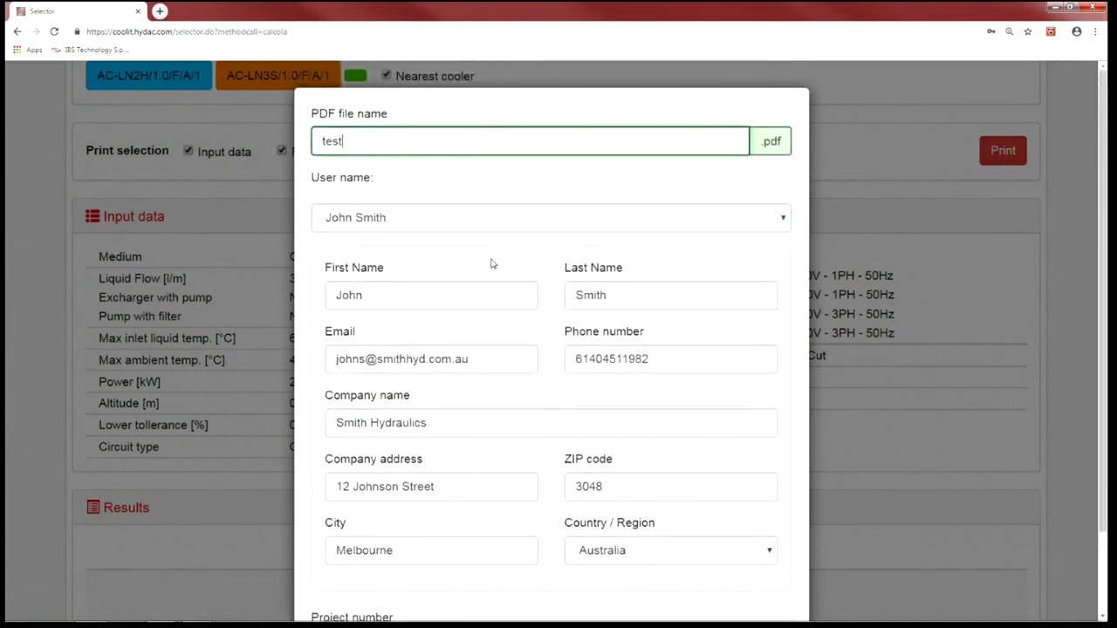
scroll(515, 340, down, 2)
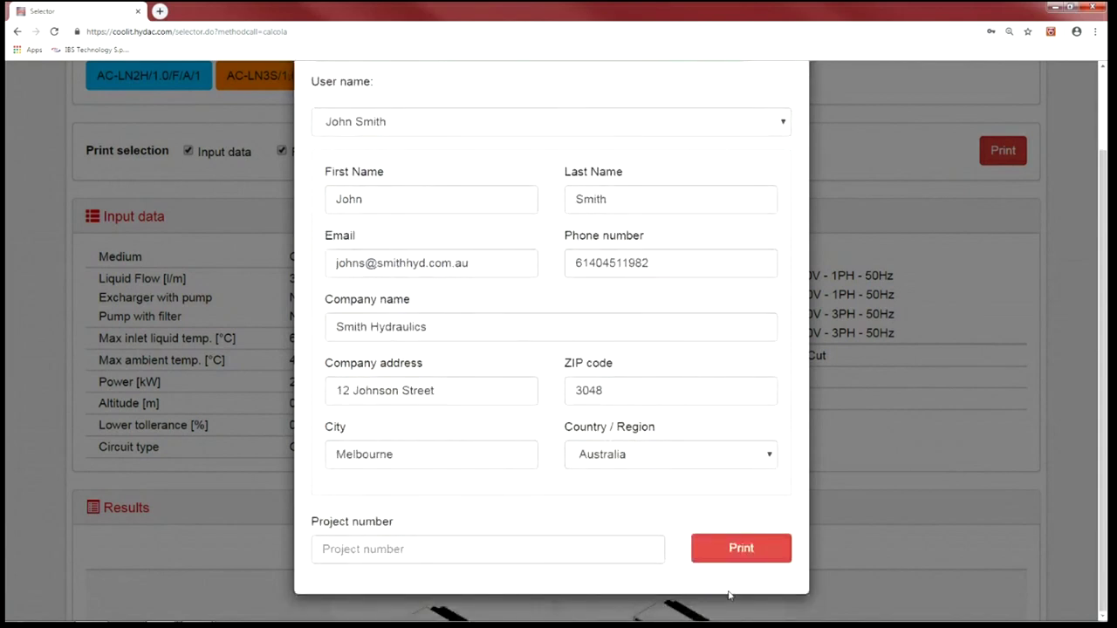
click(737, 550)
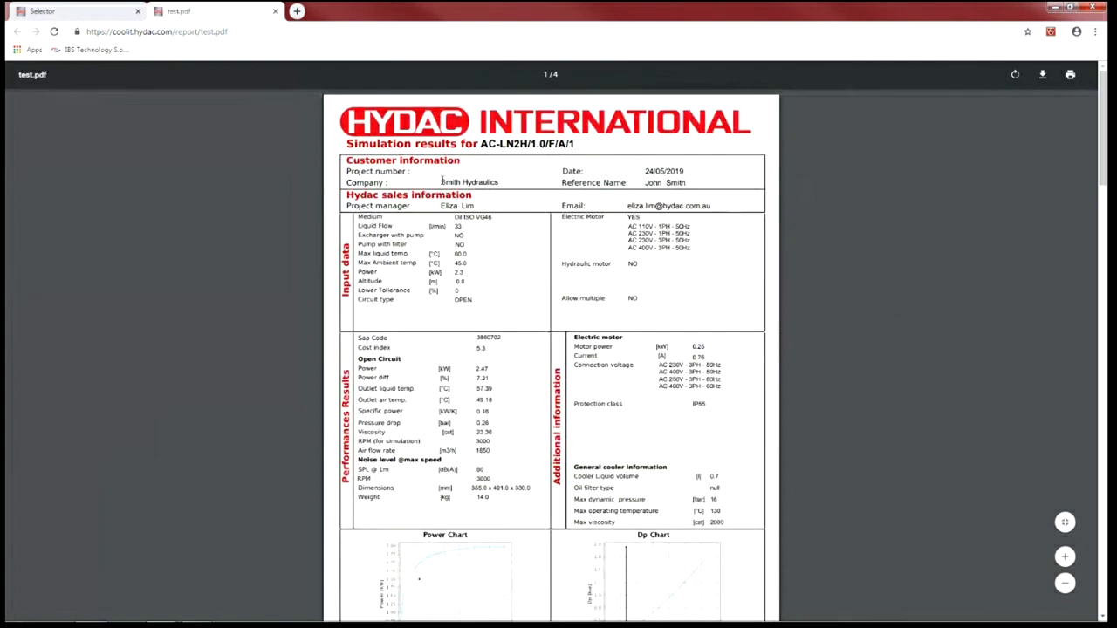
- Highlight the company name in test.pdf, then scroll through the report's four pages
drag(438, 181, 518, 184)
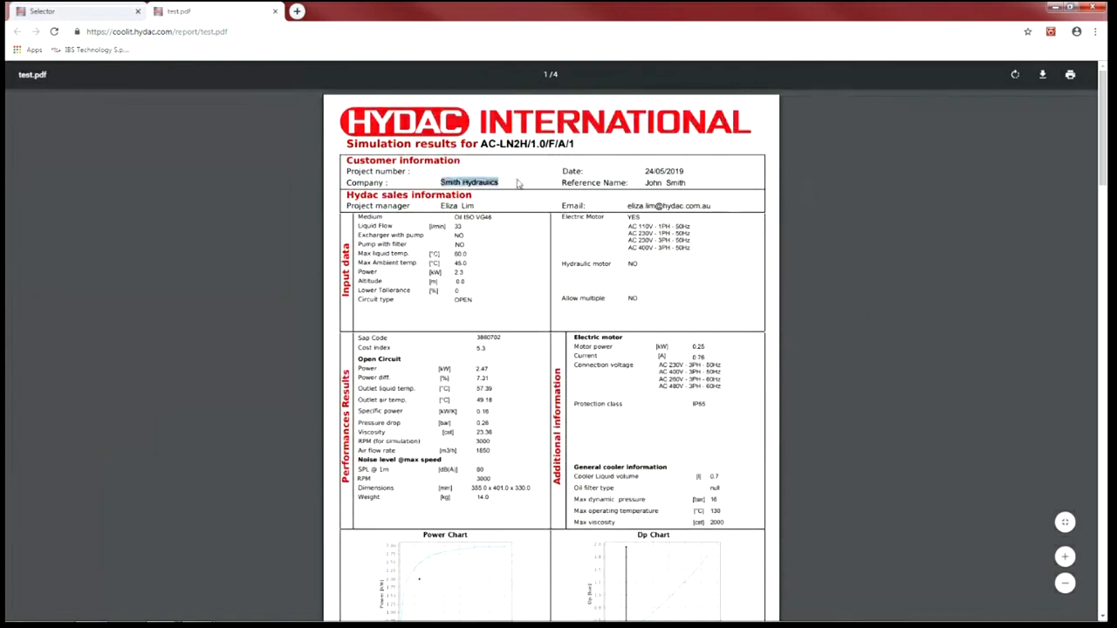
click(635, 182)
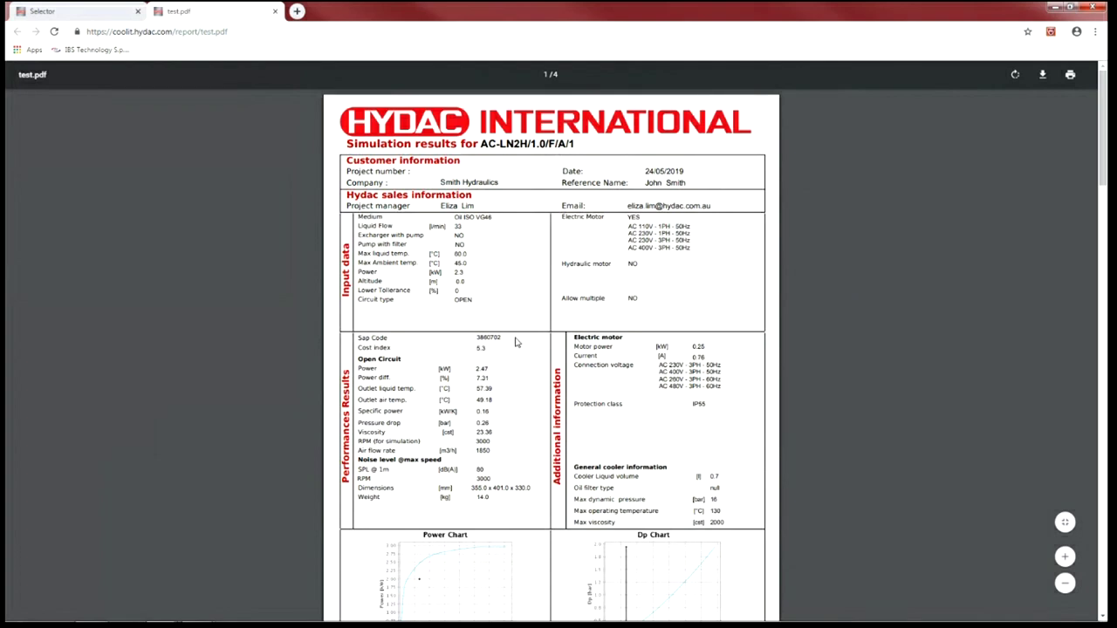
scroll(515, 341, down, 1)
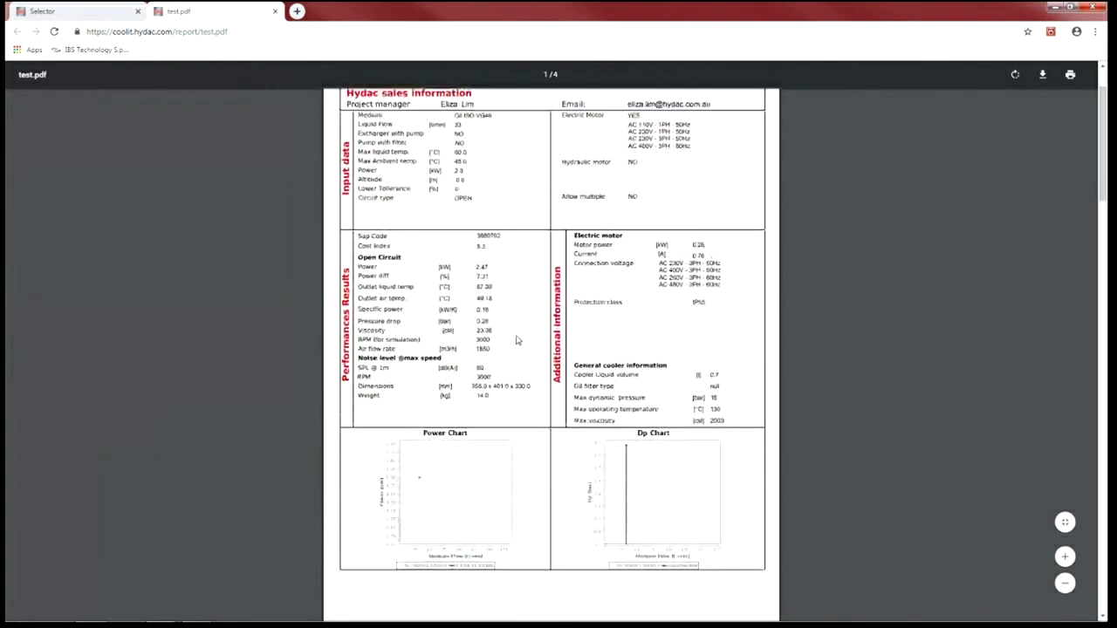
scroll(516, 340, up, 1)
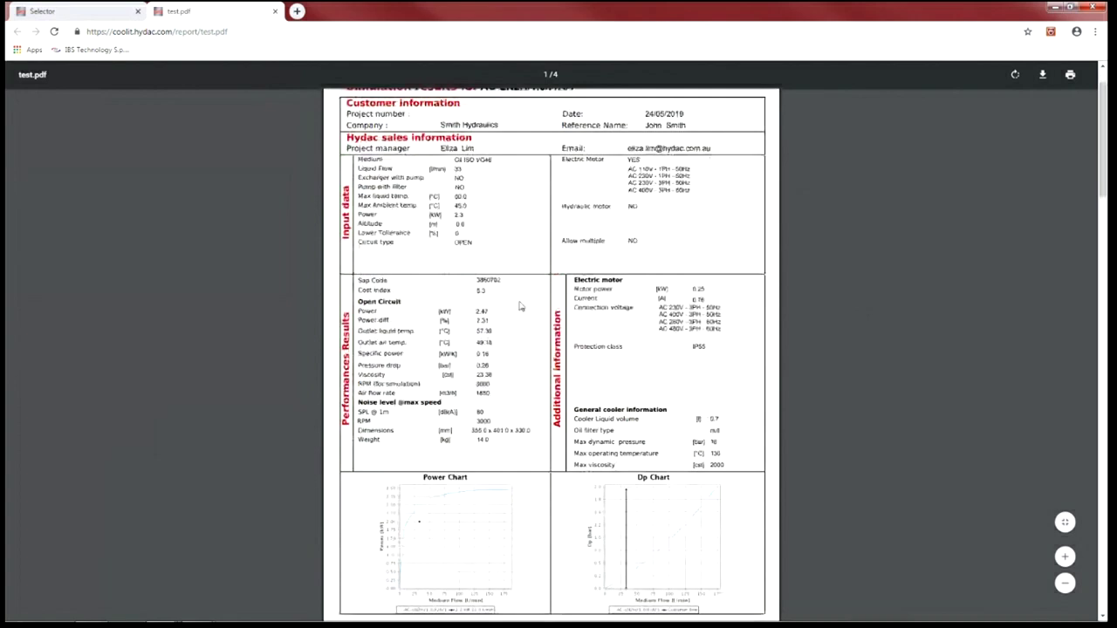
scroll(504, 305, down, 2)
scroll(504, 302, down, 1)
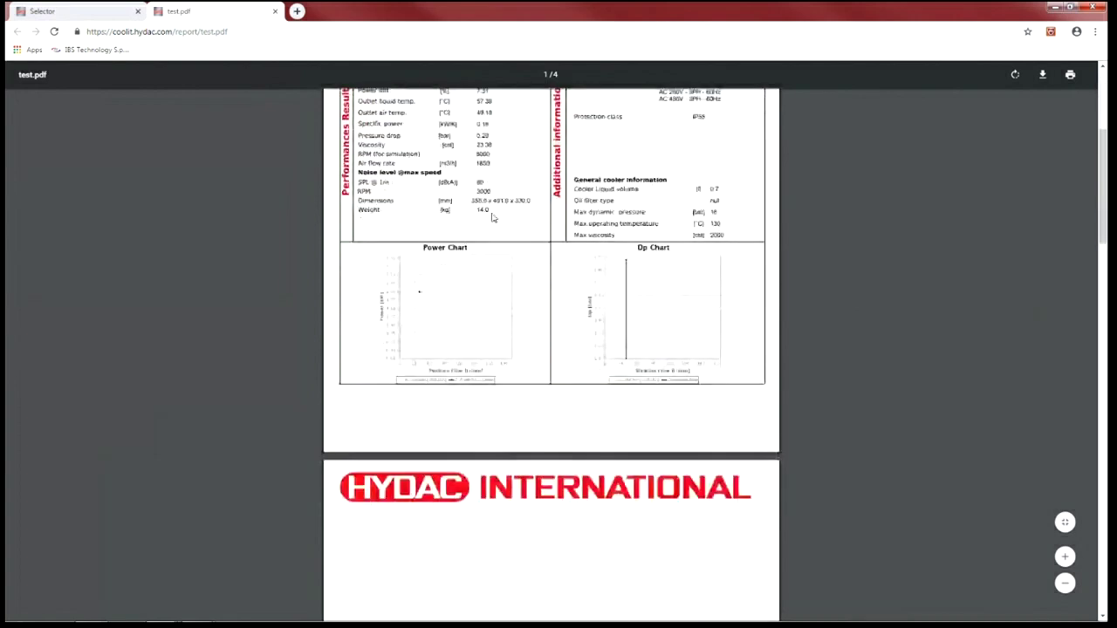
scroll(528, 332, up, 3)
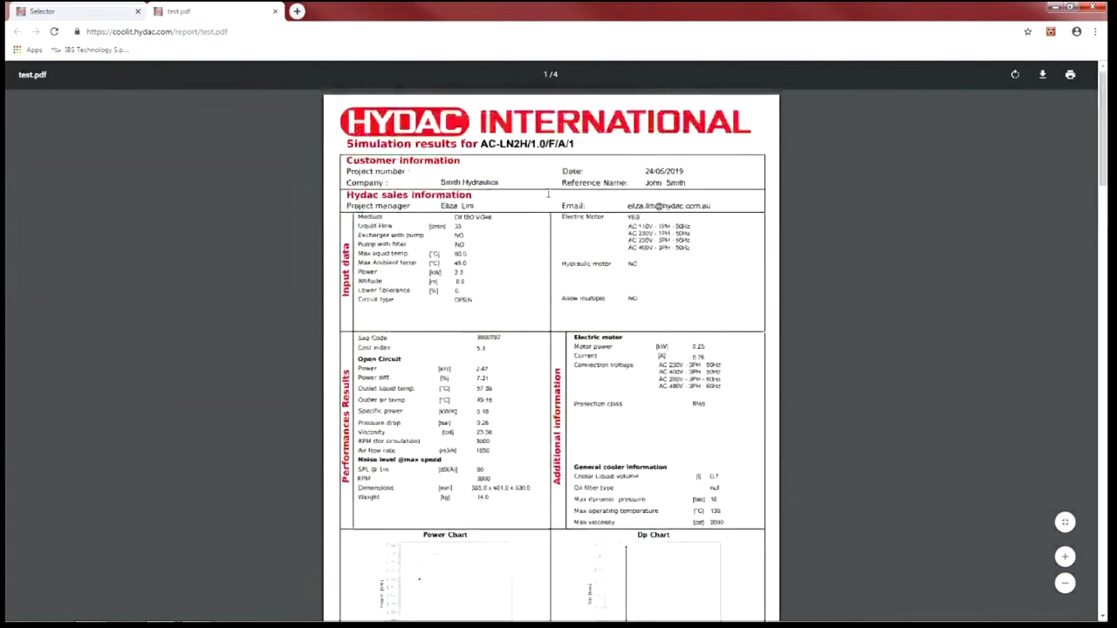
scroll(487, 397, down, 7)
scroll(488, 397, down, 6)
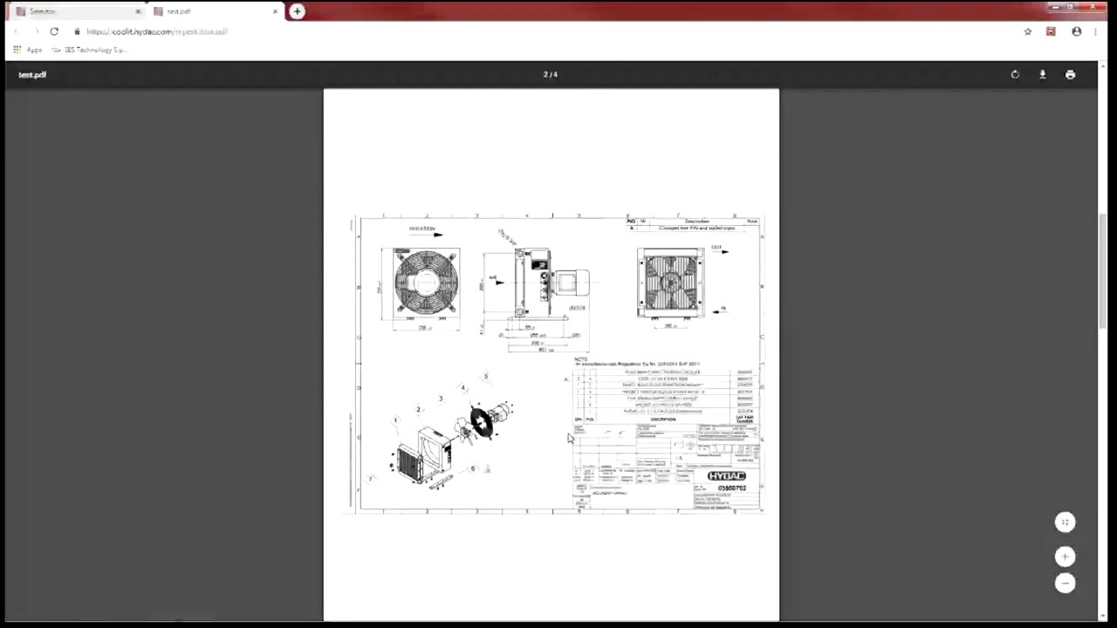
scroll(569, 438, down, 5)
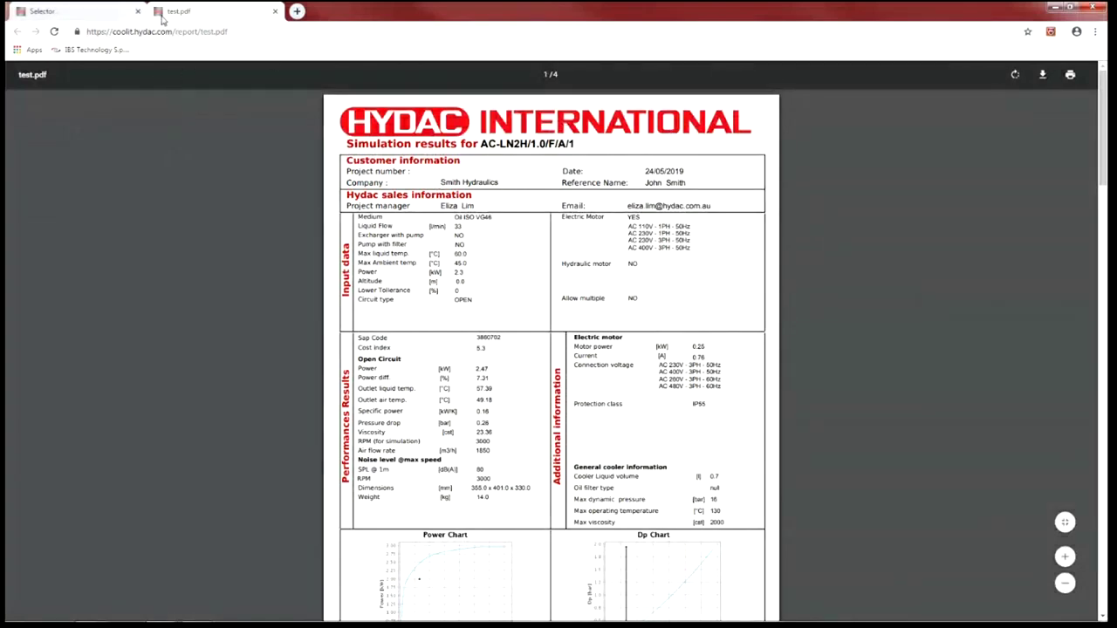
- Return to the Selector tab and scroll down to the Results table
click(112, 15)
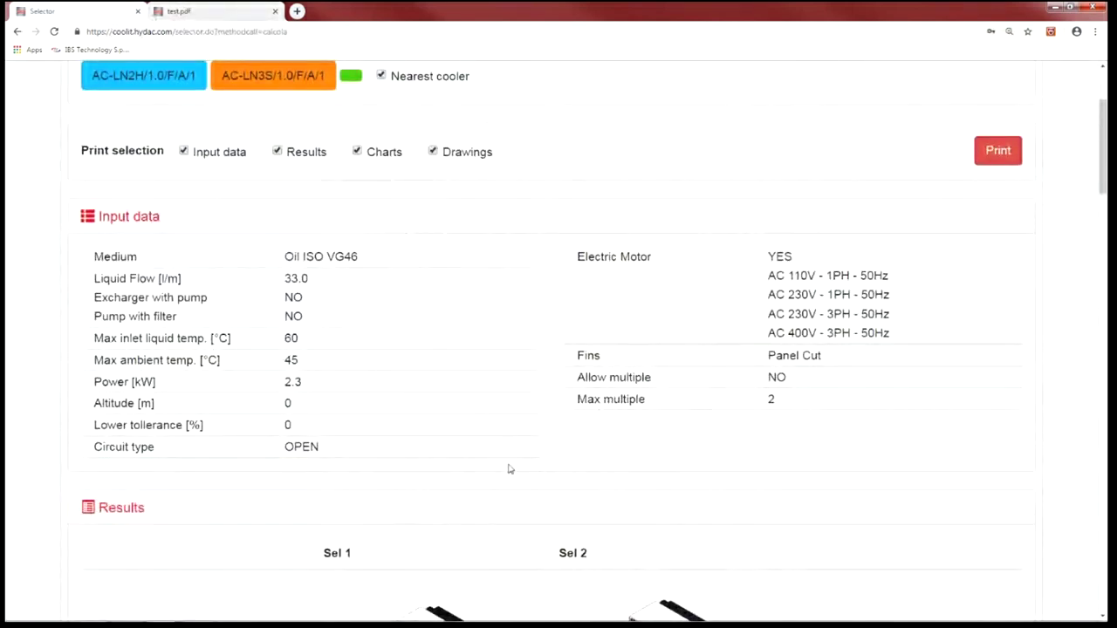
scroll(512, 466, down, 6)
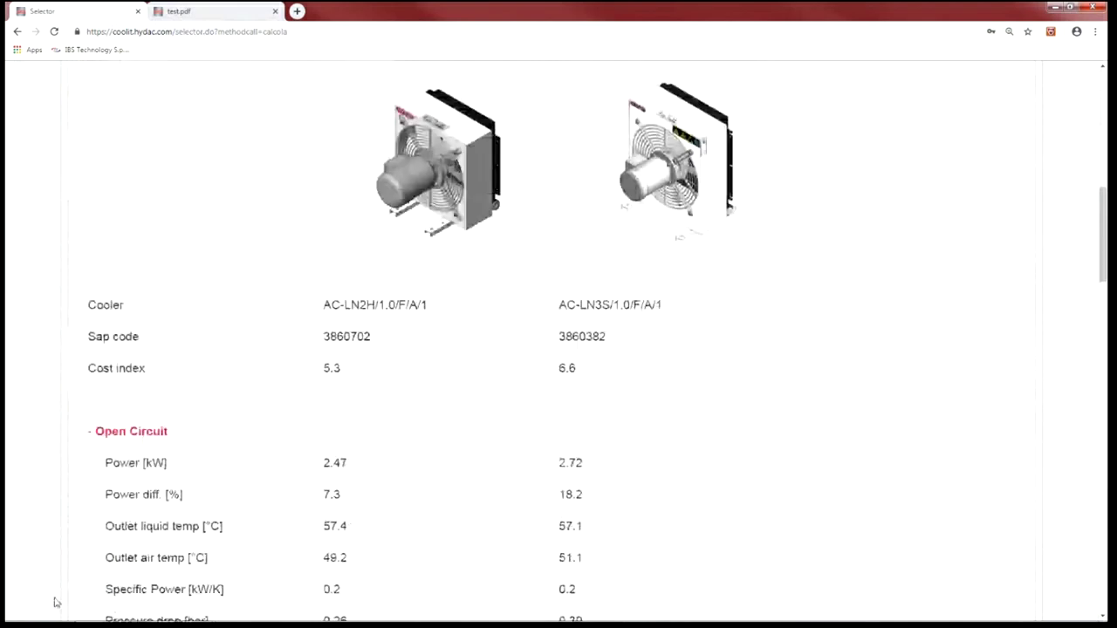
mouse_move(175, 616)
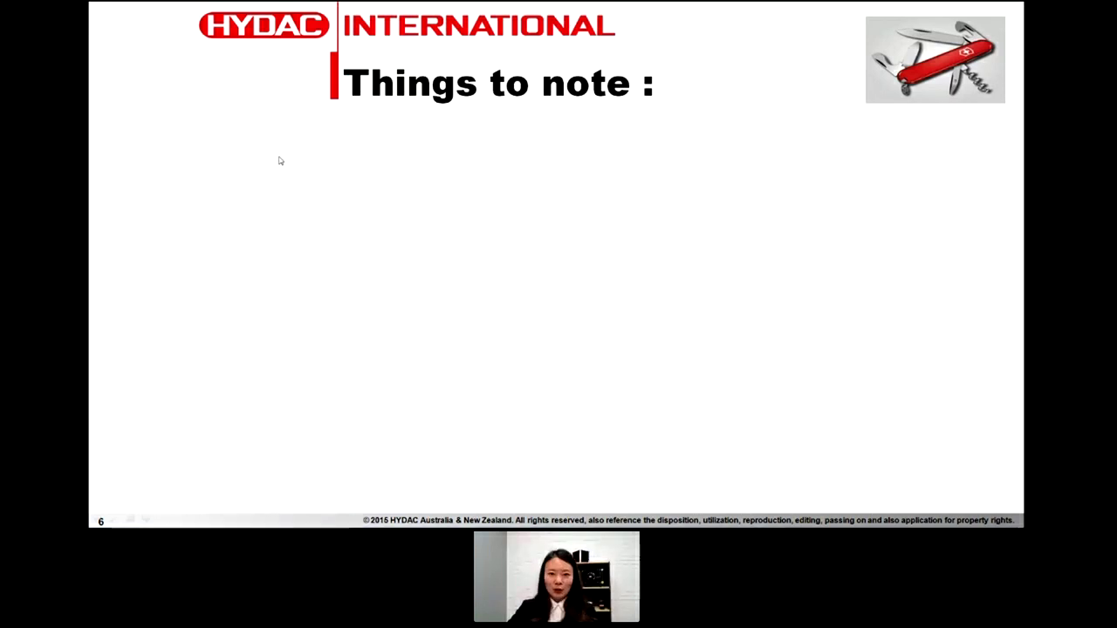
- Reveal the preferred browser, Australian Market Range, excluded models, ACAF-LN sizes and 2019 Price List bullets
click(210, 120)
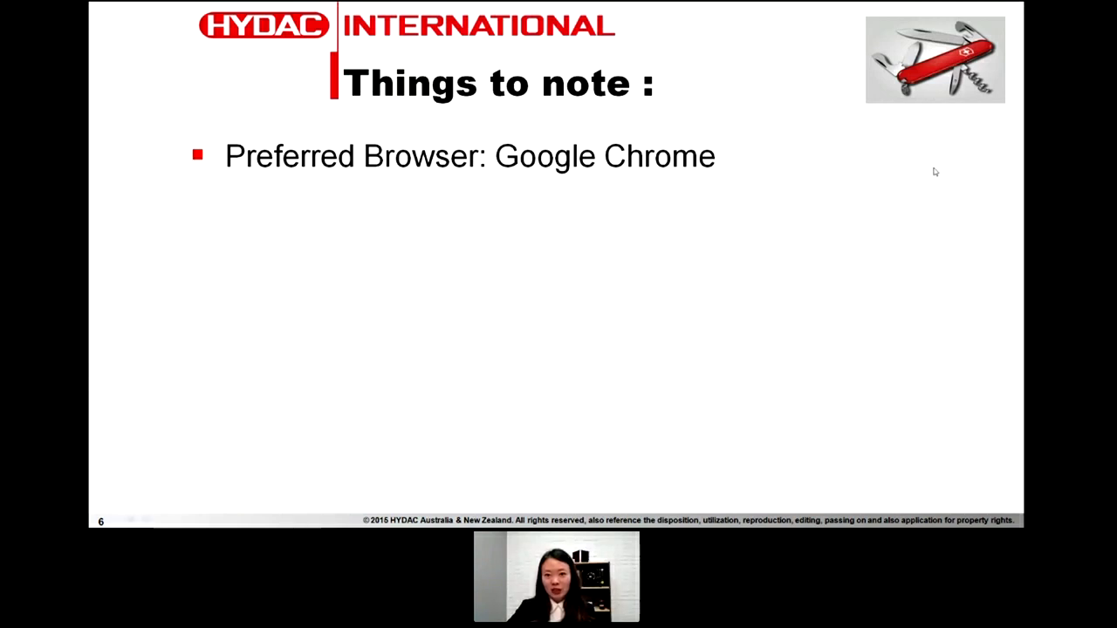
click(864, 172)
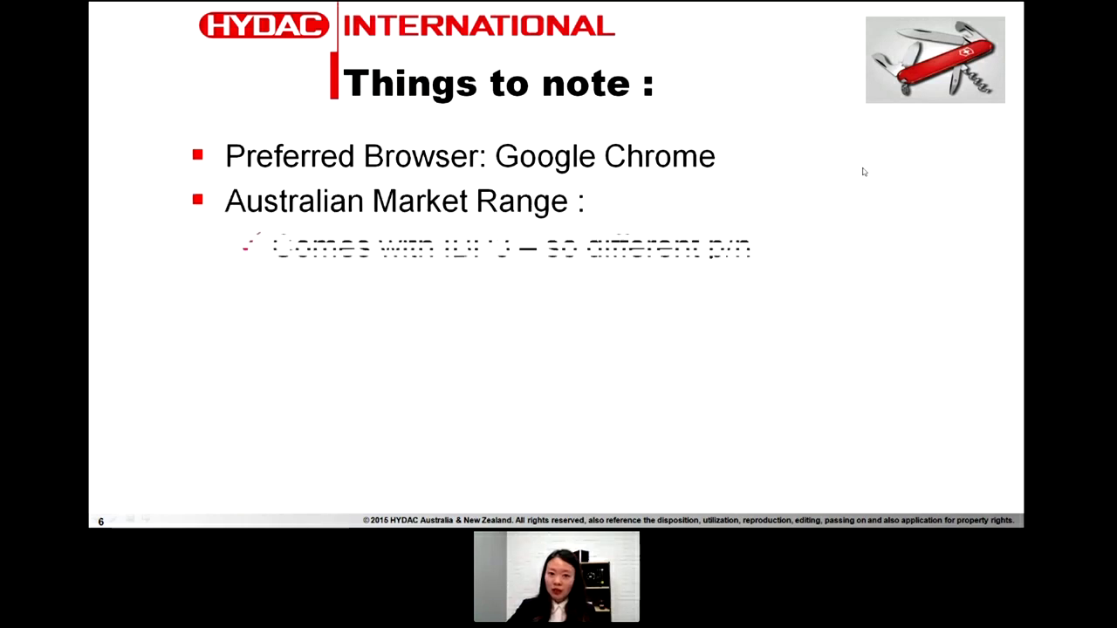
click(864, 172)
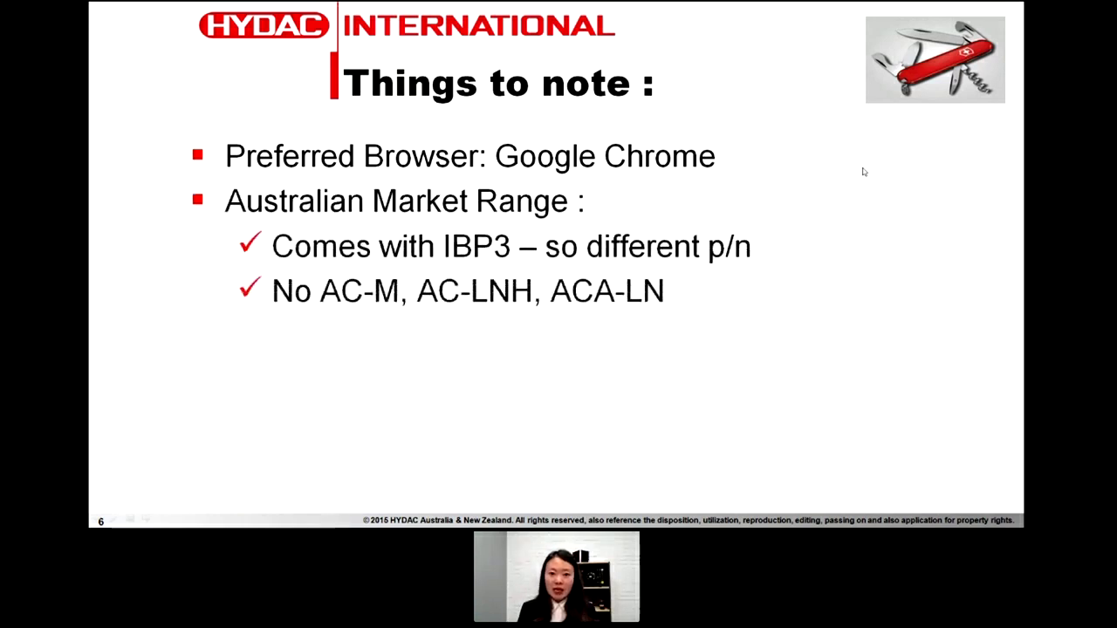
click(863, 172)
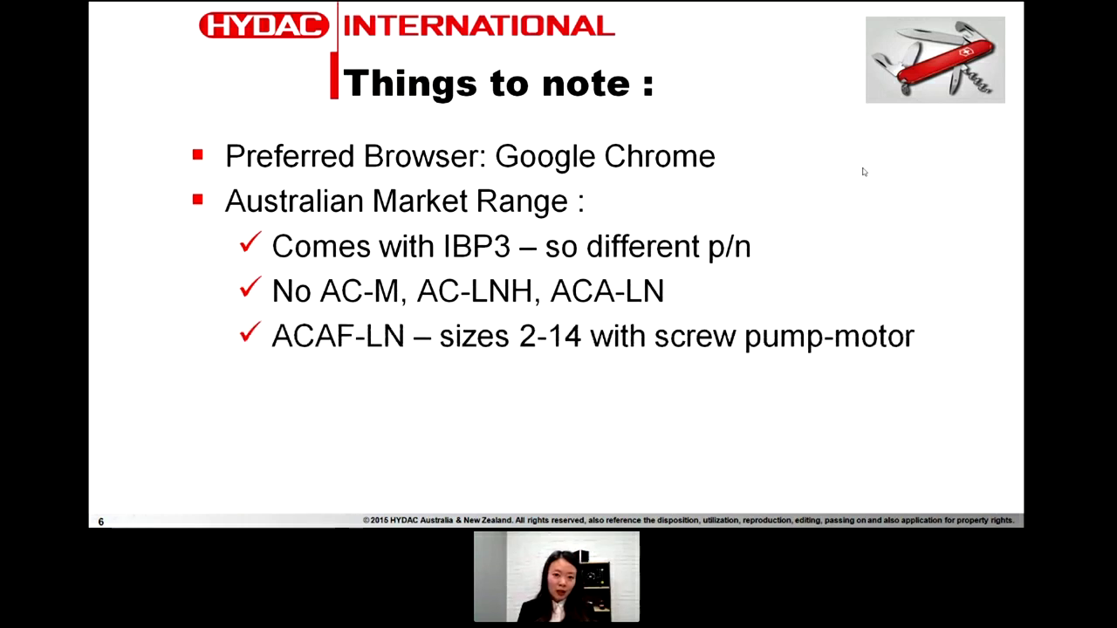
click(863, 172)
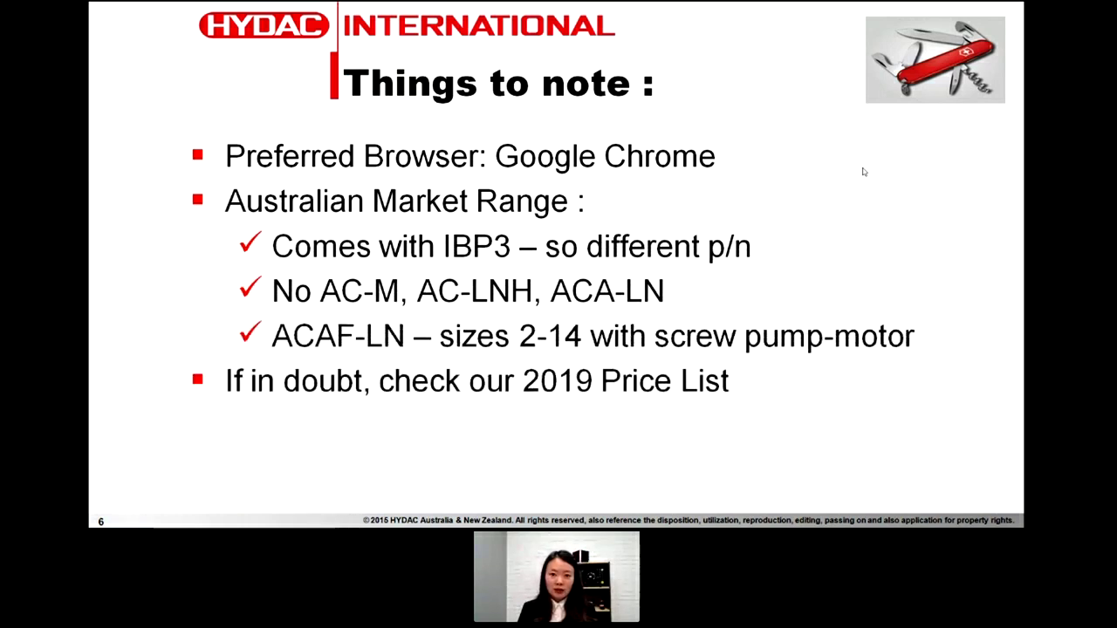